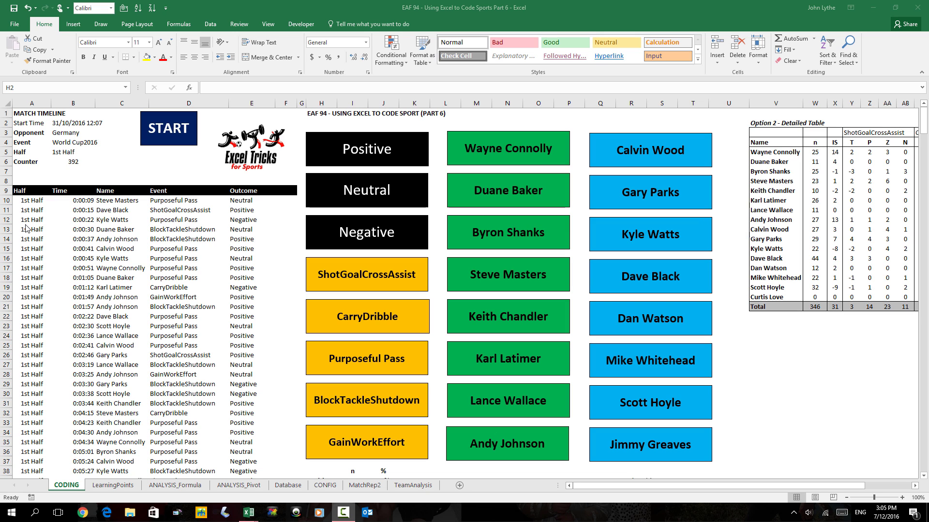
Step: Show the LearningPoints sheet at 180% zoom, with the cursor on the empty row below Data validation
click(112, 488)
click(111, 486)
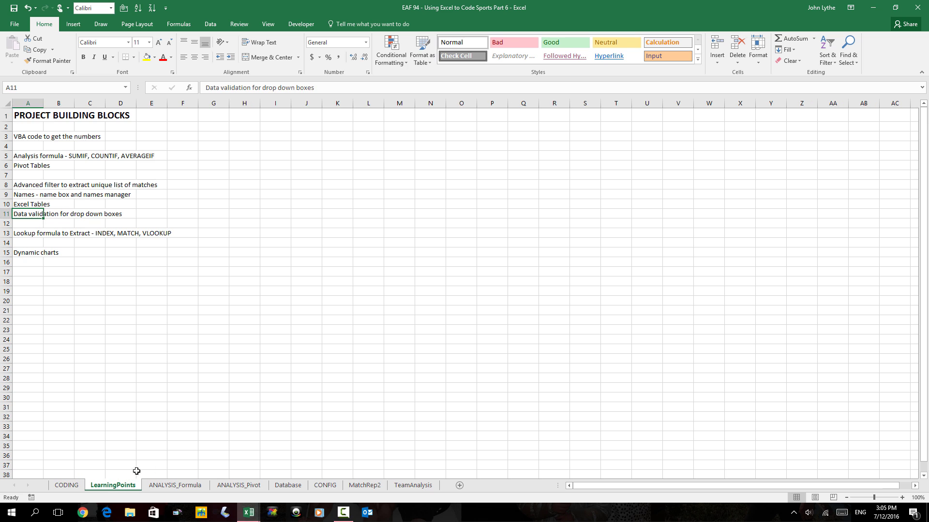
click(901, 498)
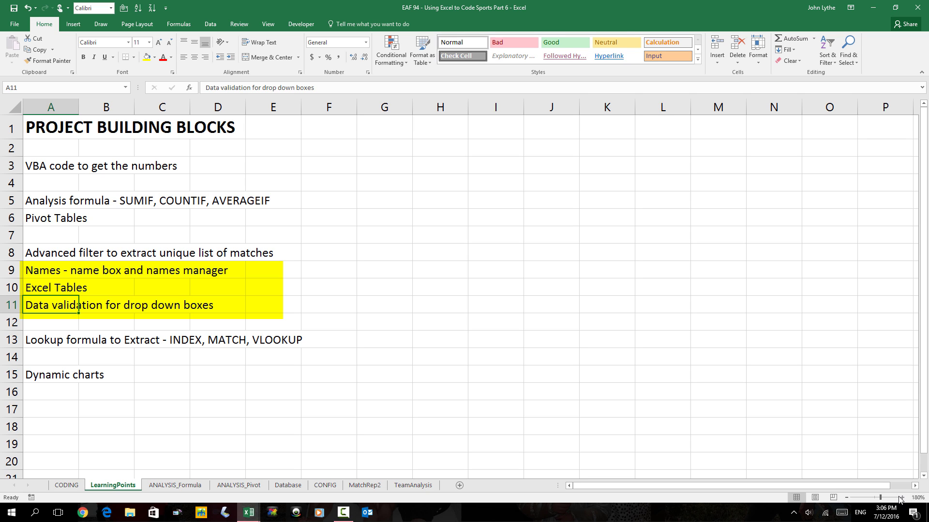
key(Down)
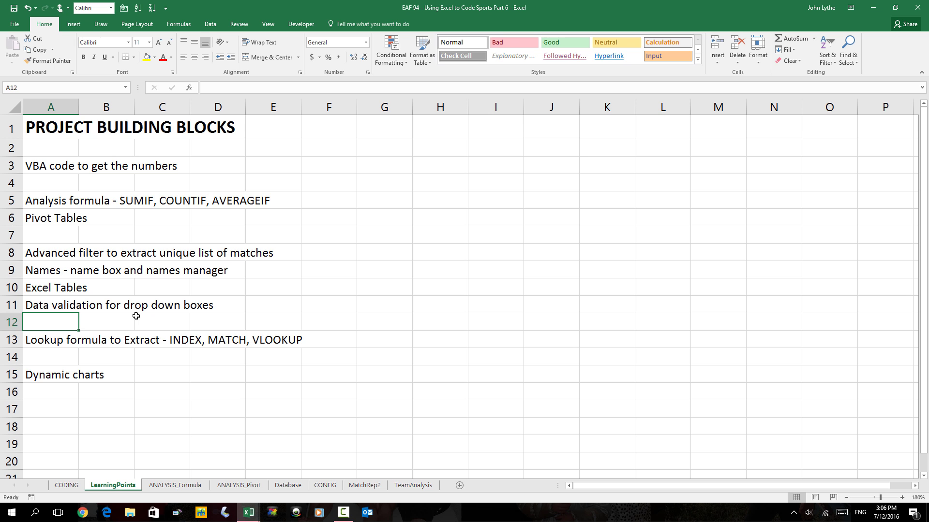
Step: Scroll to TeamAnalysis's match table, view CONFIG's Match List and Data > Advanced, then return to TeamAnalysis
click(411, 486)
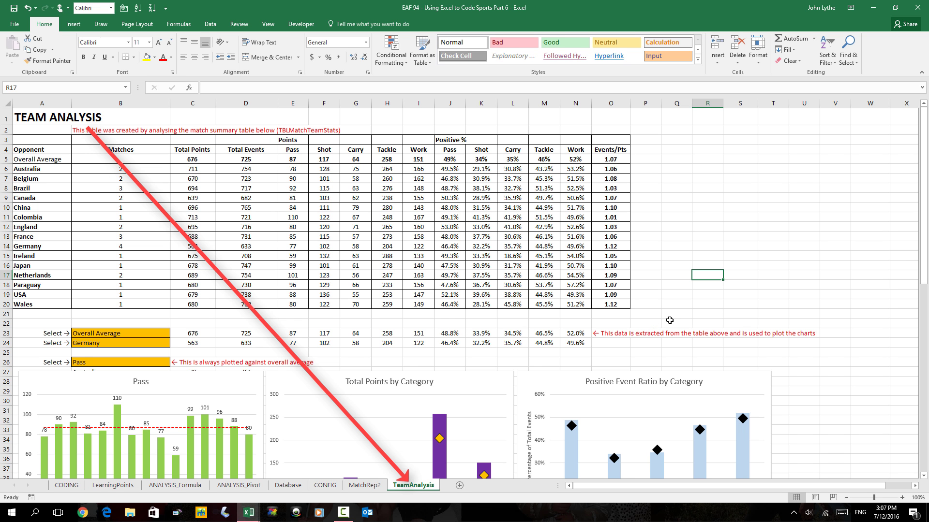
scroll(670, 320, down, 14)
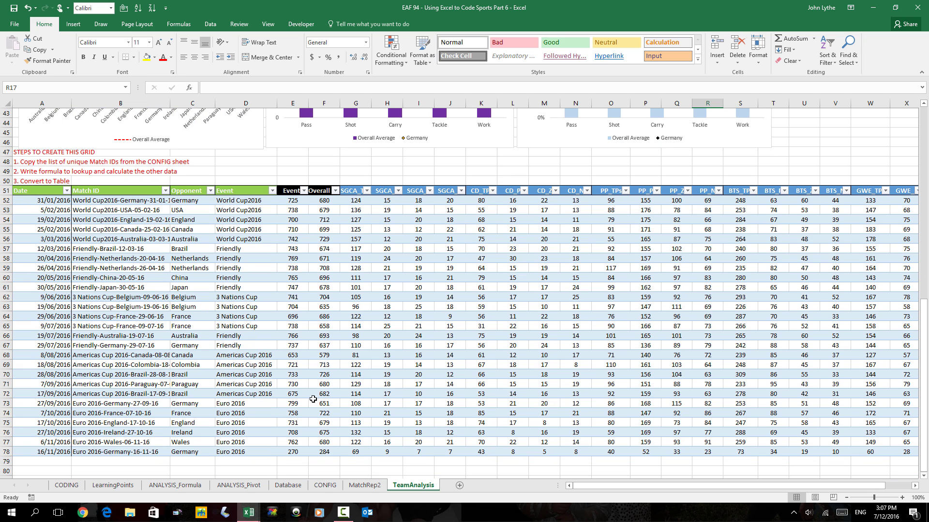
click(328, 485)
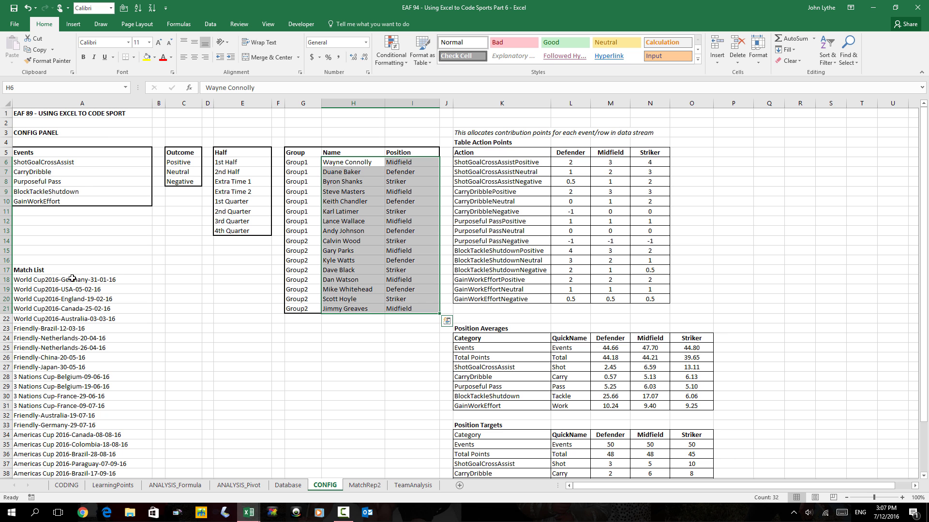
scroll(76, 281, down, 5)
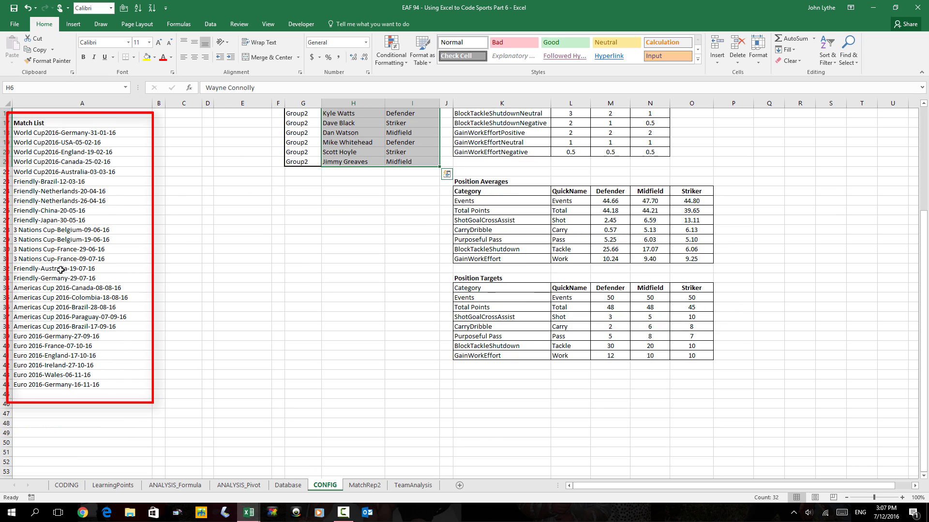
click(210, 25)
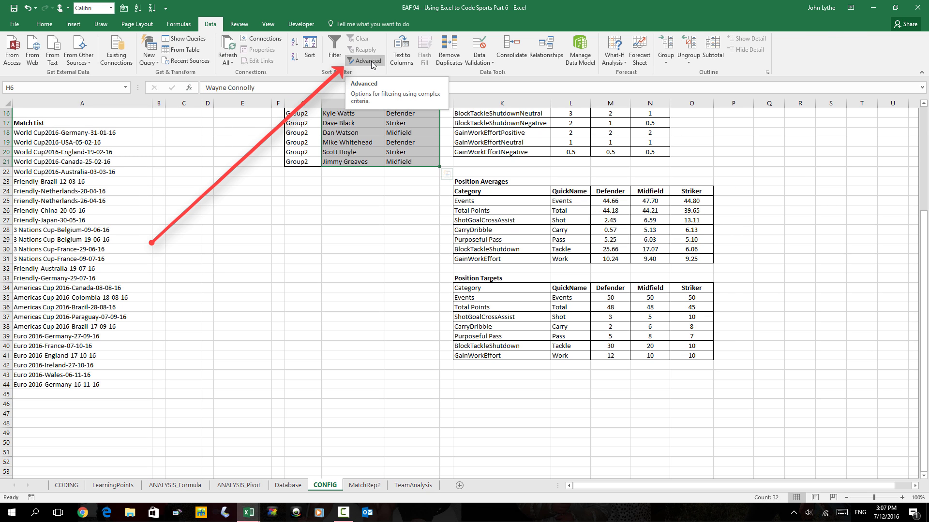
click(421, 486)
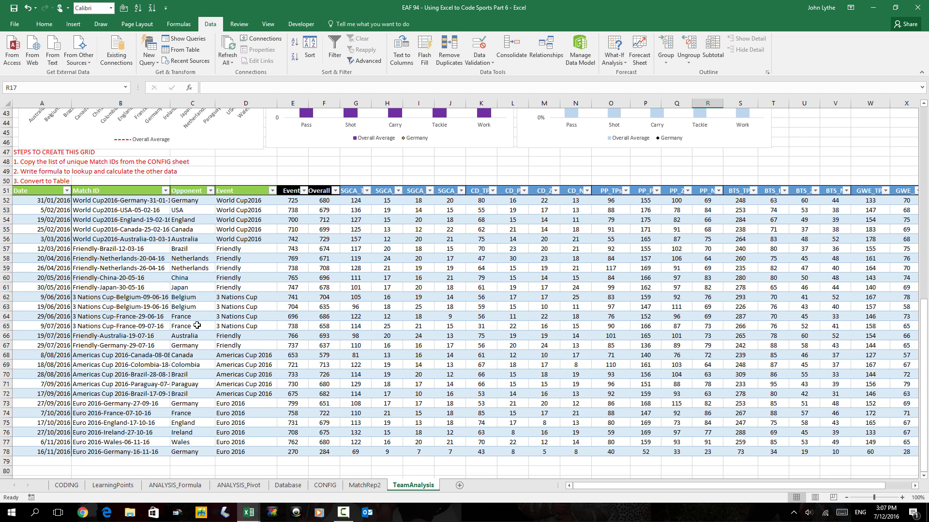
click(293, 258)
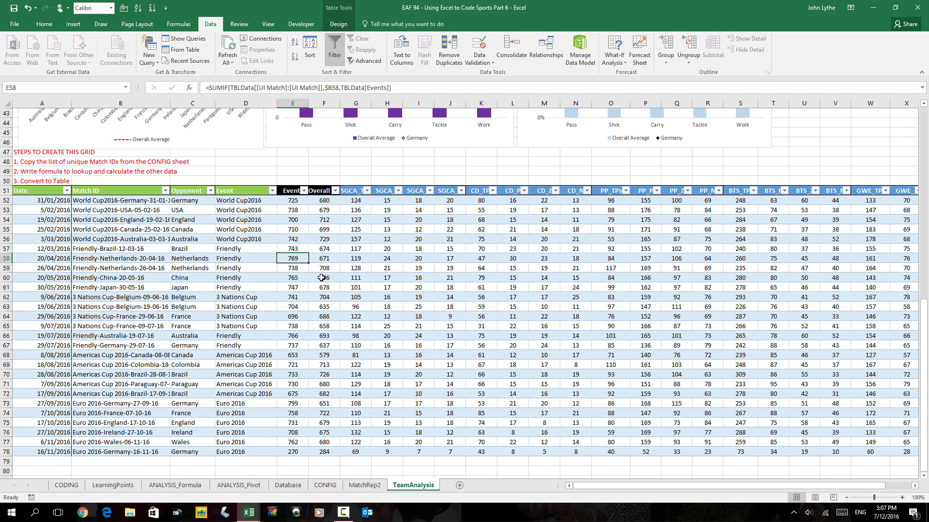
click(350, 259)
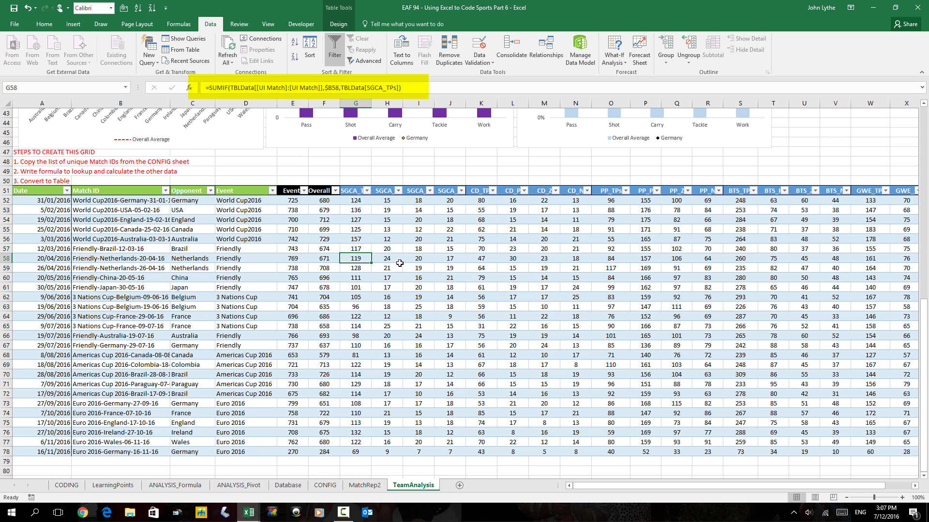
click(439, 258)
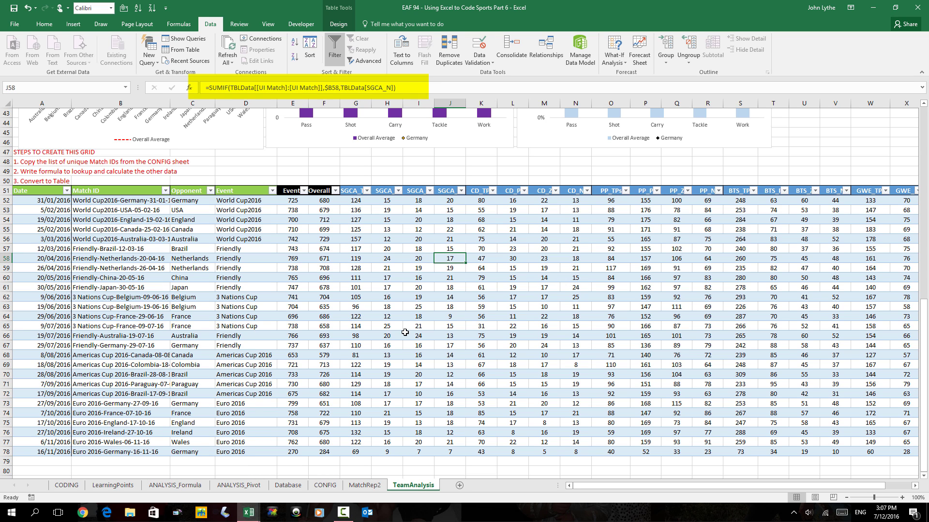
scroll(407, 329, up, 14)
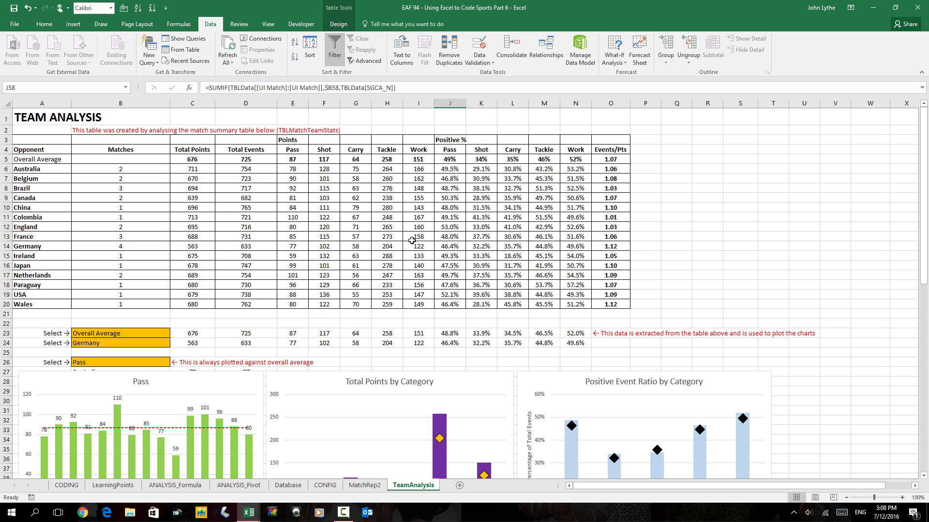
Step: Set the comparison teams in B23 and B24 to Australia and Overall Average
scroll(411, 240, down, 2)
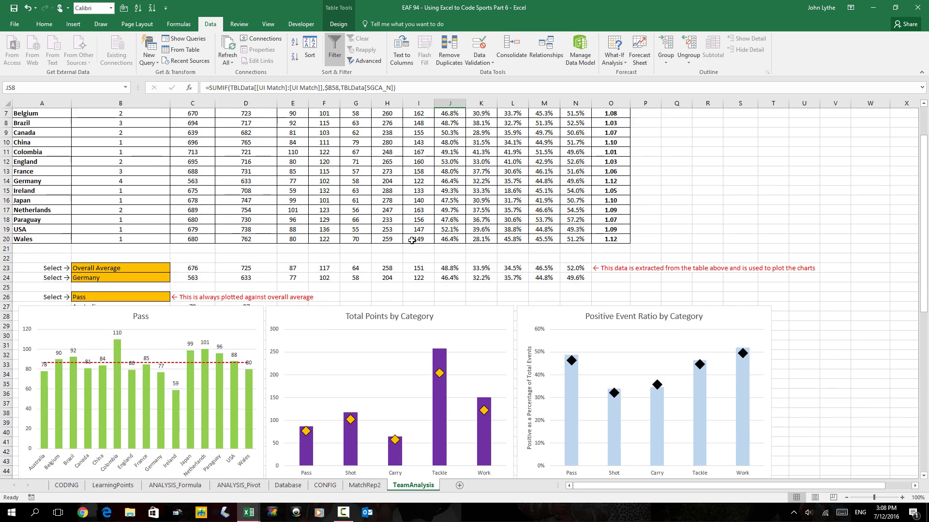
scroll(412, 240, down, 2)
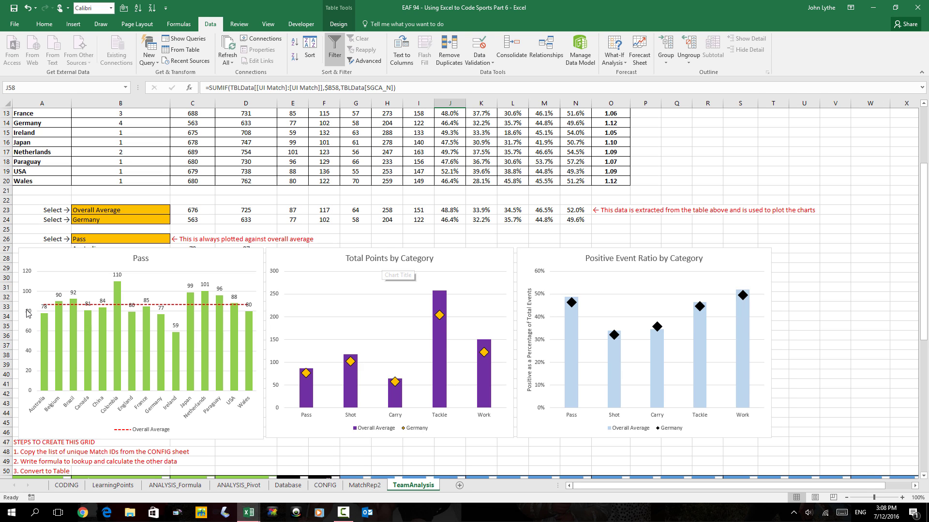
mouse_move(66, 308)
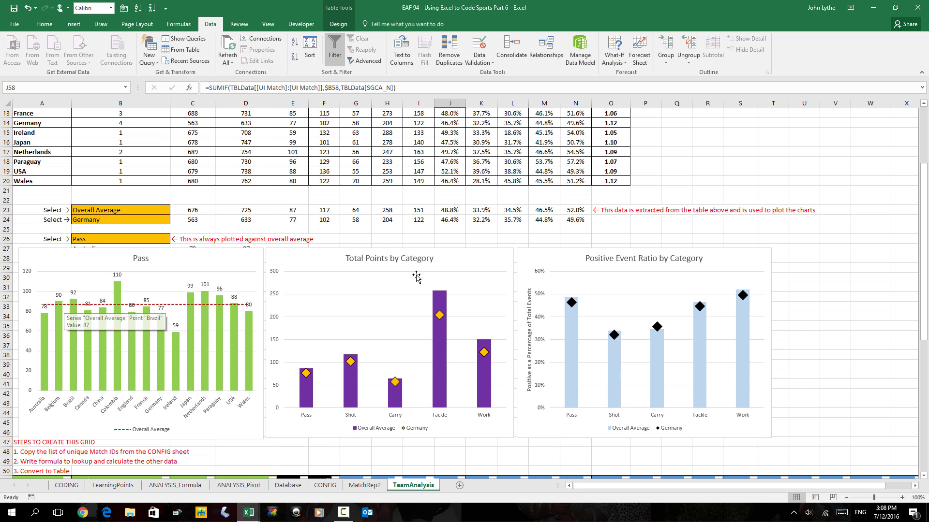
click(165, 210)
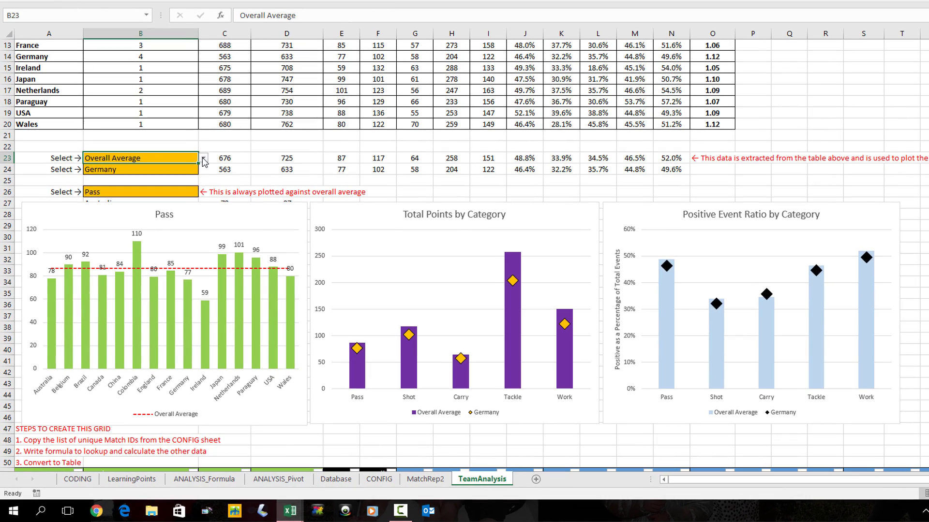
click(198, 167)
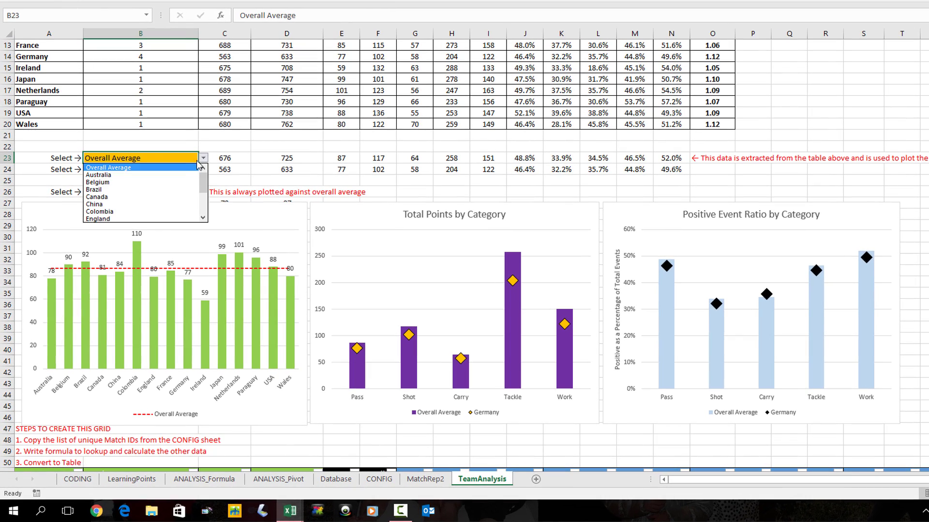
click(171, 186)
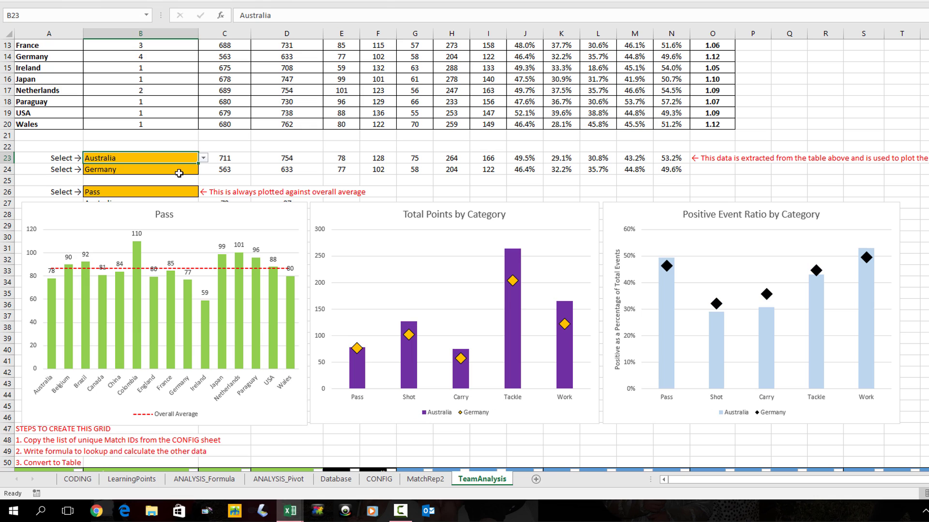
click(187, 172)
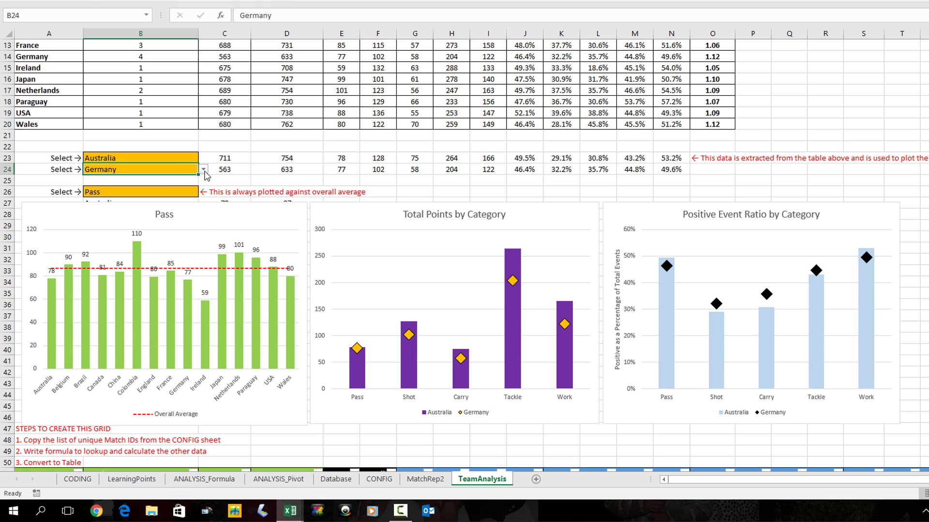
click(203, 169)
click(134, 208)
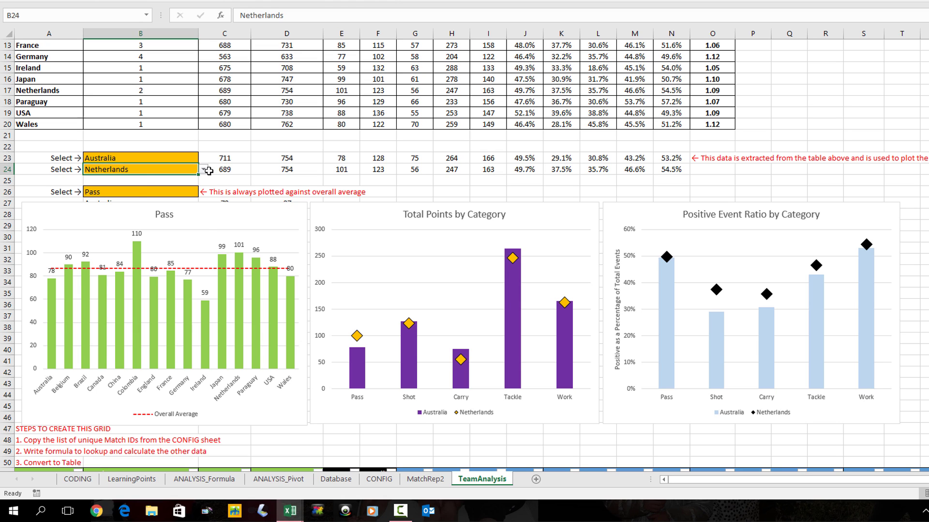
click(203, 169)
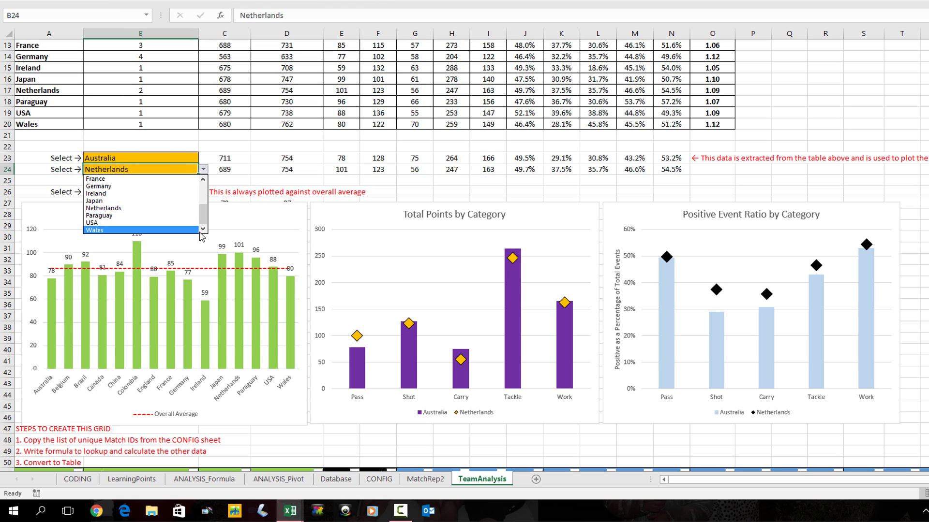
click(205, 200)
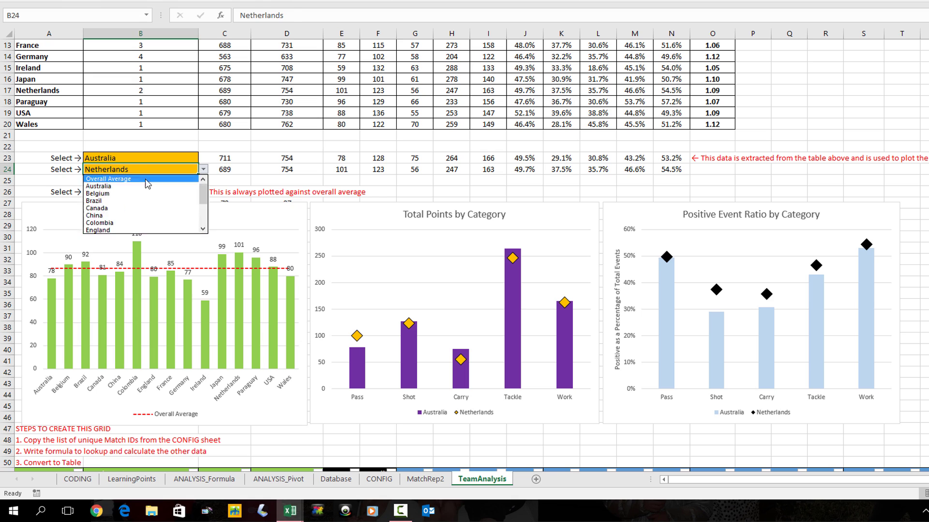
click(109, 179)
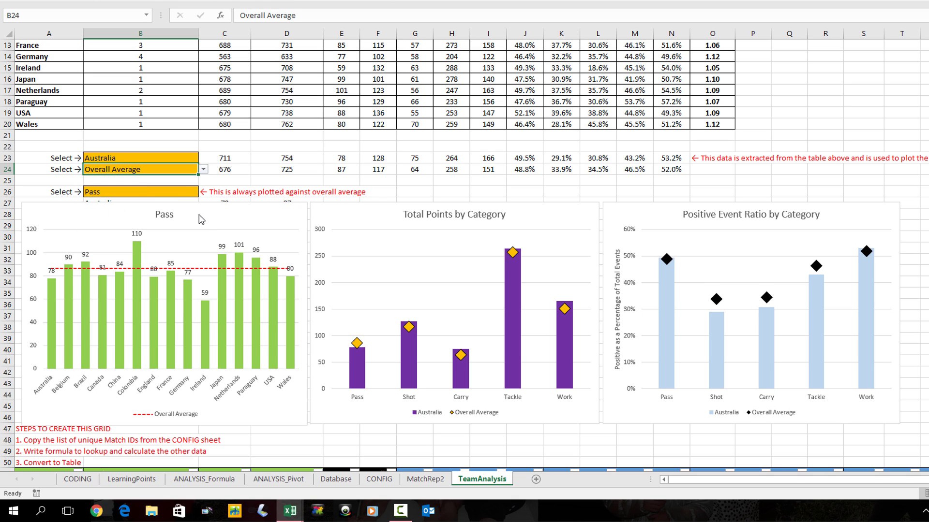
Step: Set the plotted metric in B26 to Tackle, replacing Total Points
click(184, 192)
click(203, 192)
click(159, 202)
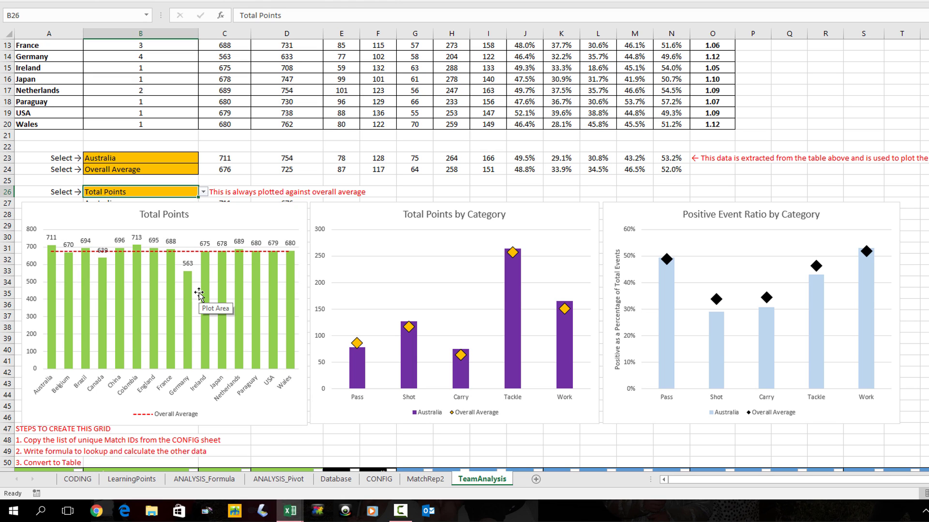
click(203, 191)
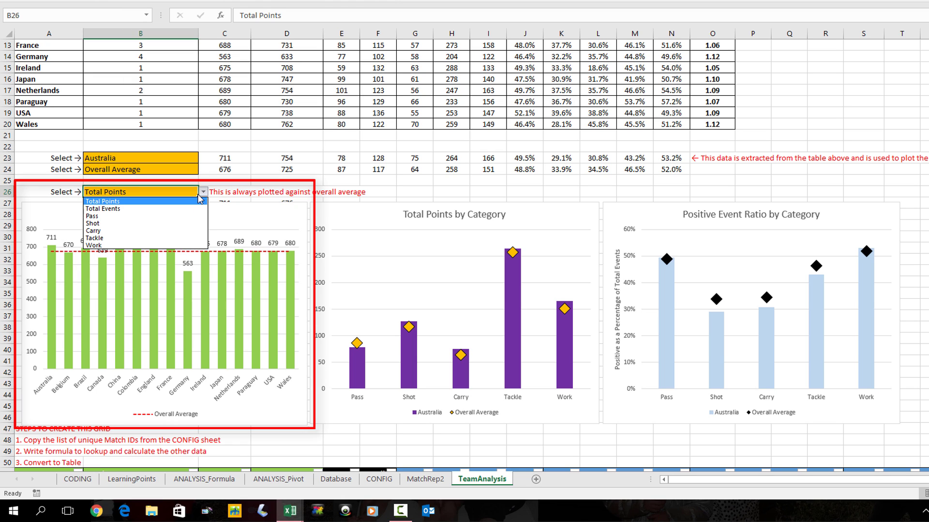
click(132, 238)
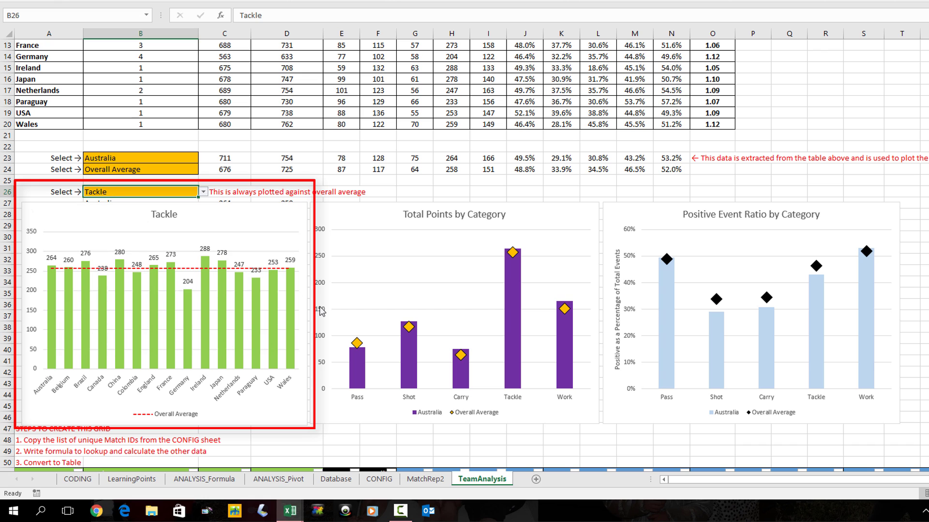
mouse_move(237, 353)
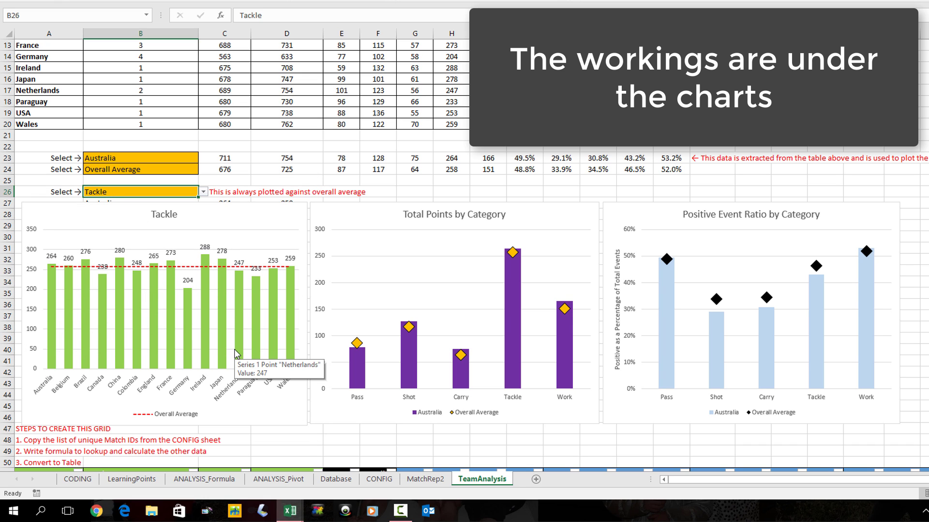
scroll(267, 330, up, 4)
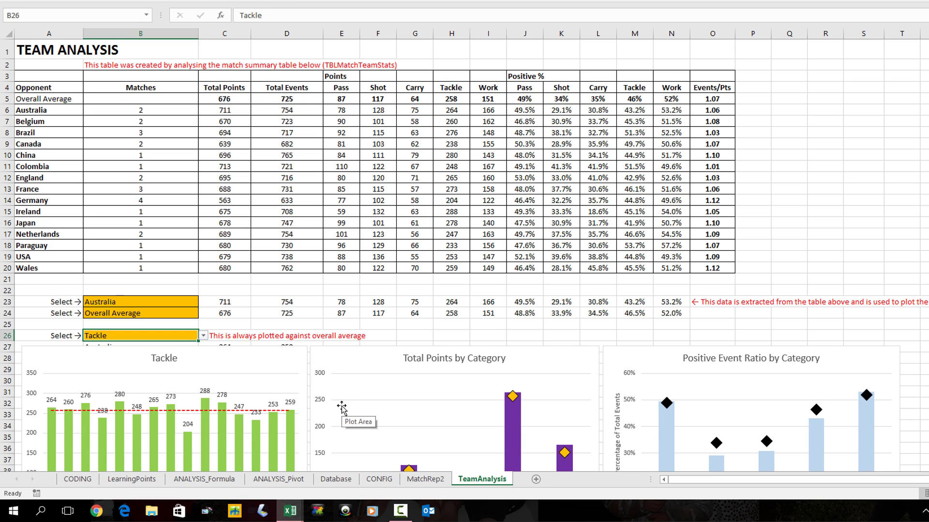
Step: Go to the CODING sheet and scroll down to the P/Z/N category table
click(74, 479)
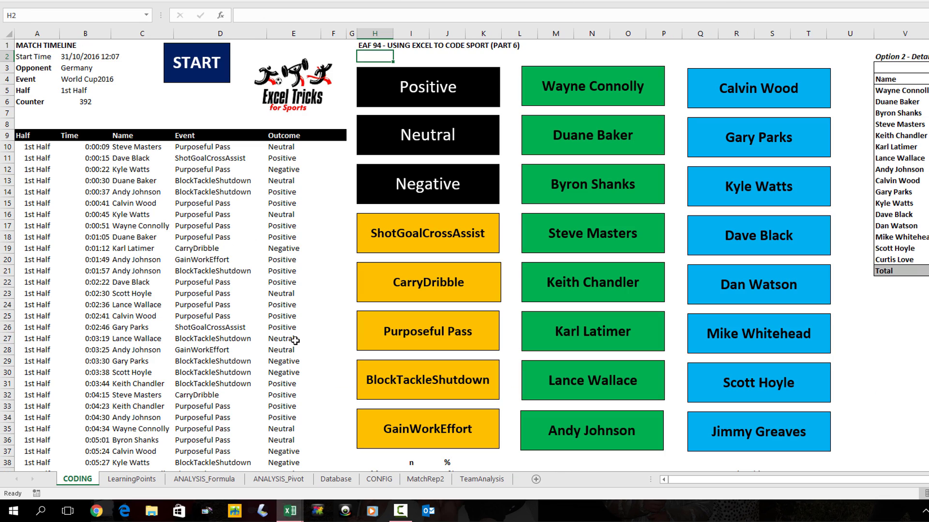
scroll(534, 261, down, 3)
scroll(536, 266, down, 3)
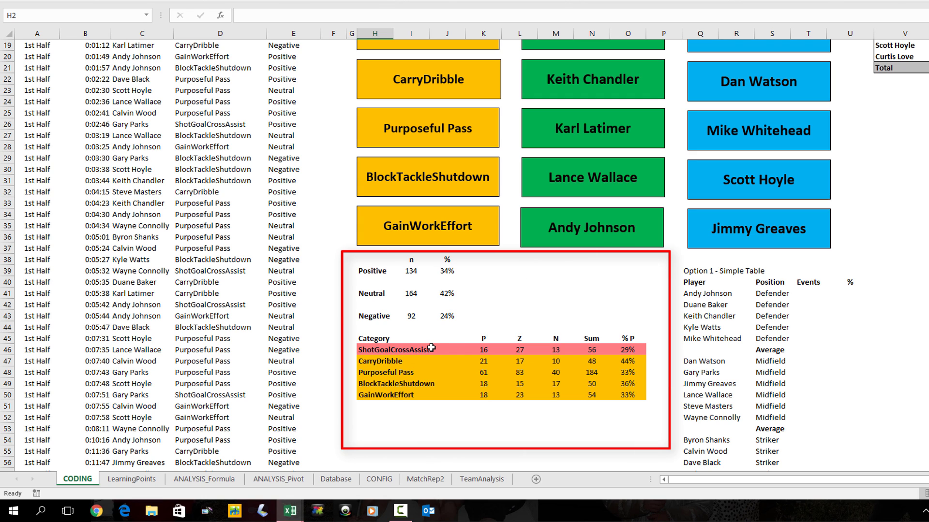
scroll(430, 347, down, 4)
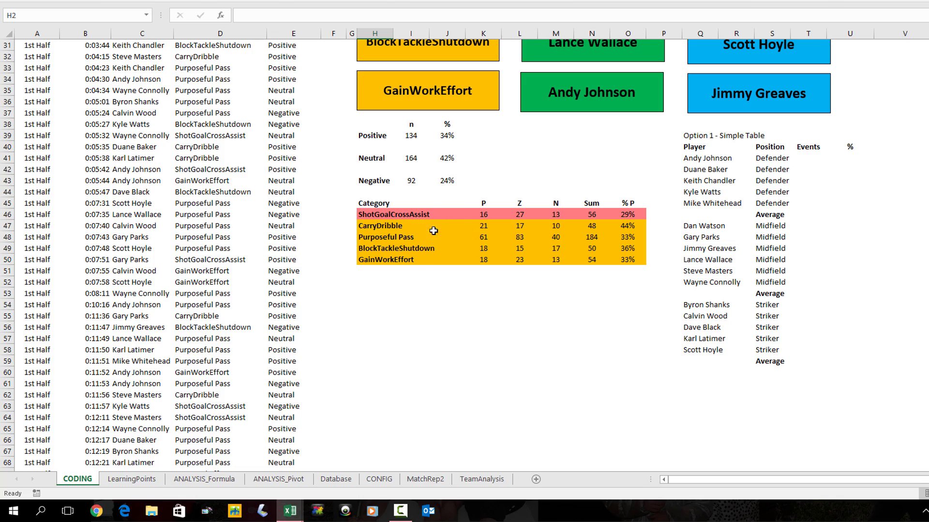
Step: Inspect the K46 COUNTIFS formula and the % P formulas for ShotGoalCrossAssist and CarryDribble
click(486, 216)
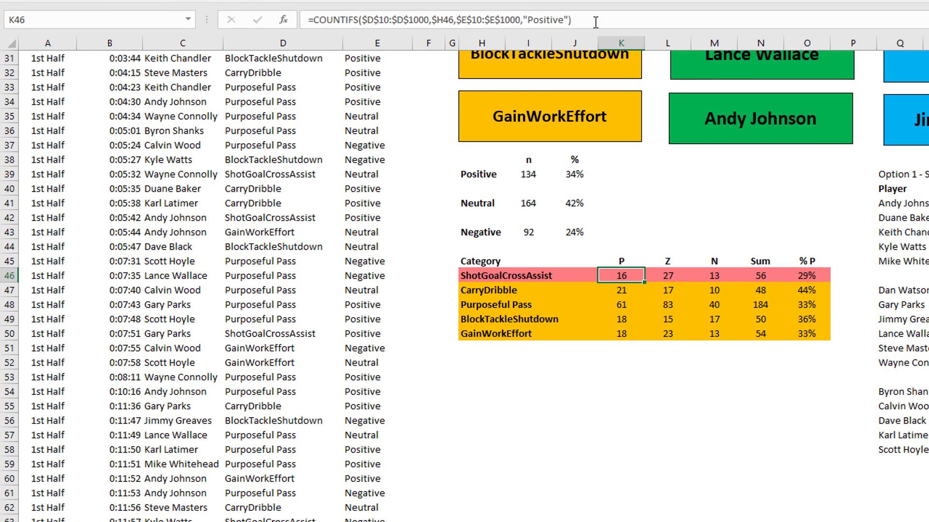
click(596, 22)
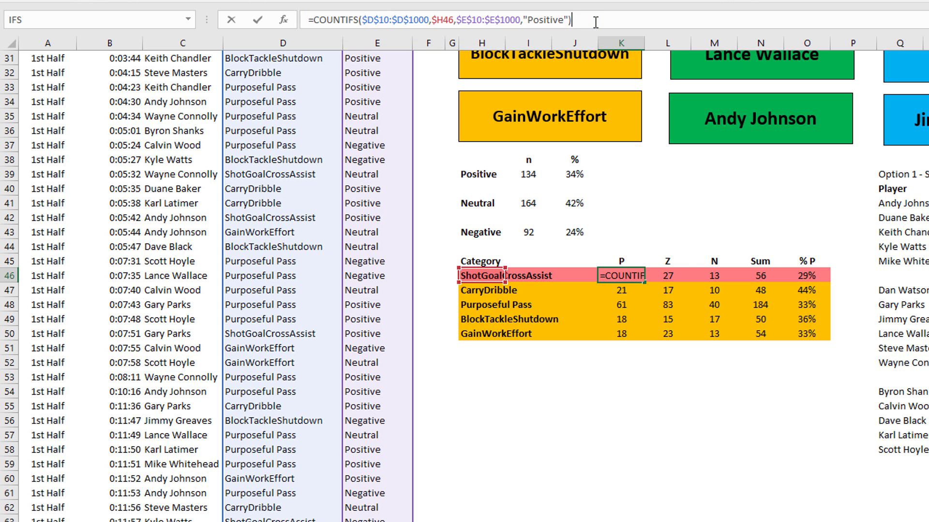
key(Tab)
key(Tab)
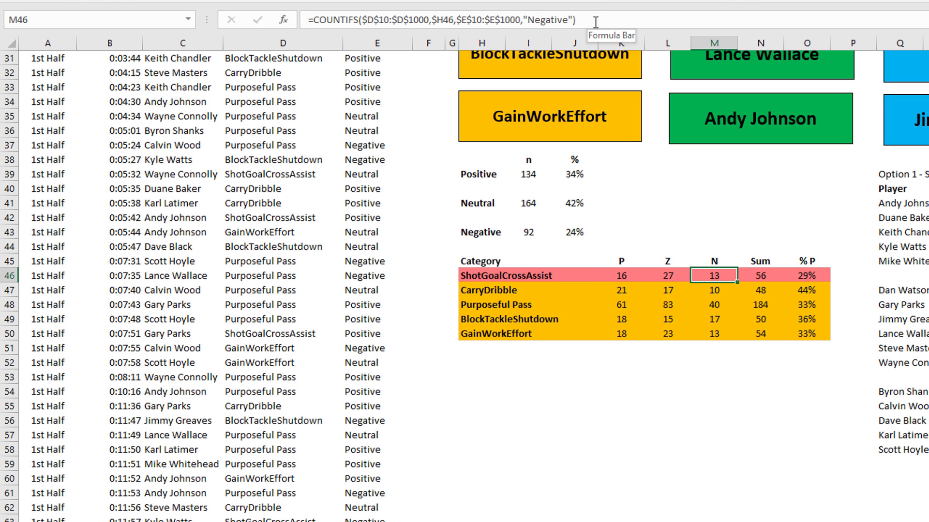
click(816, 275)
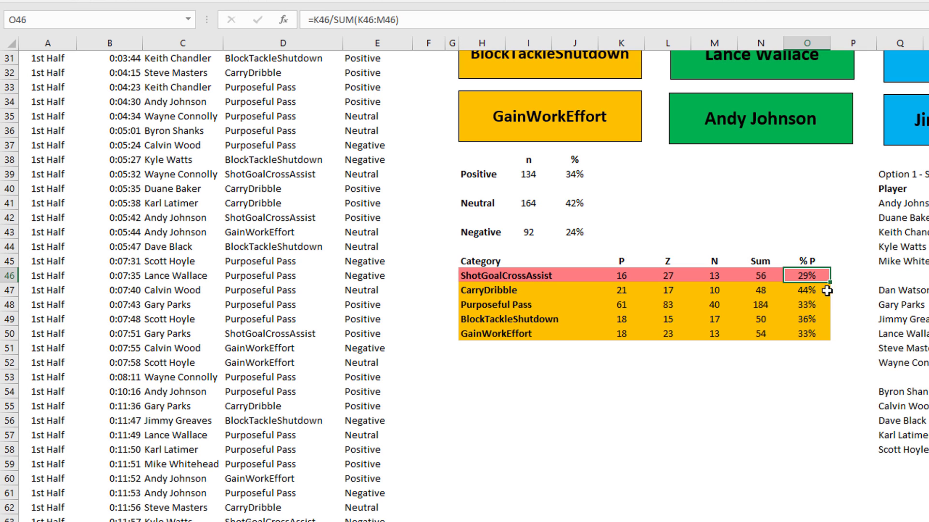
click(809, 292)
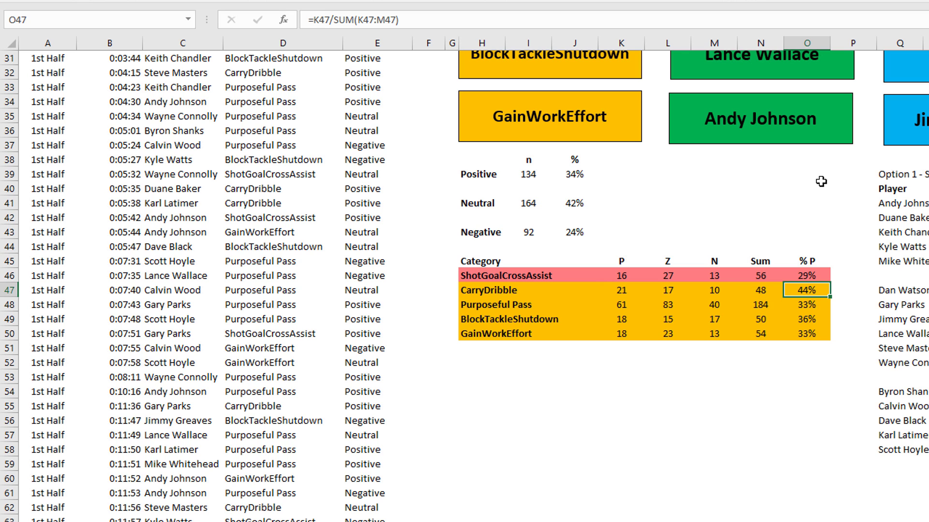
click(527, 173)
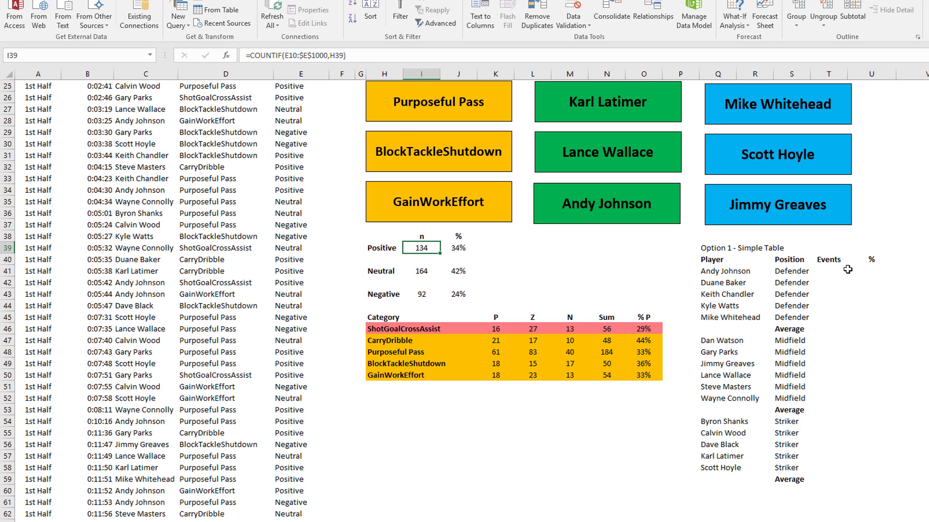
click(829, 273)
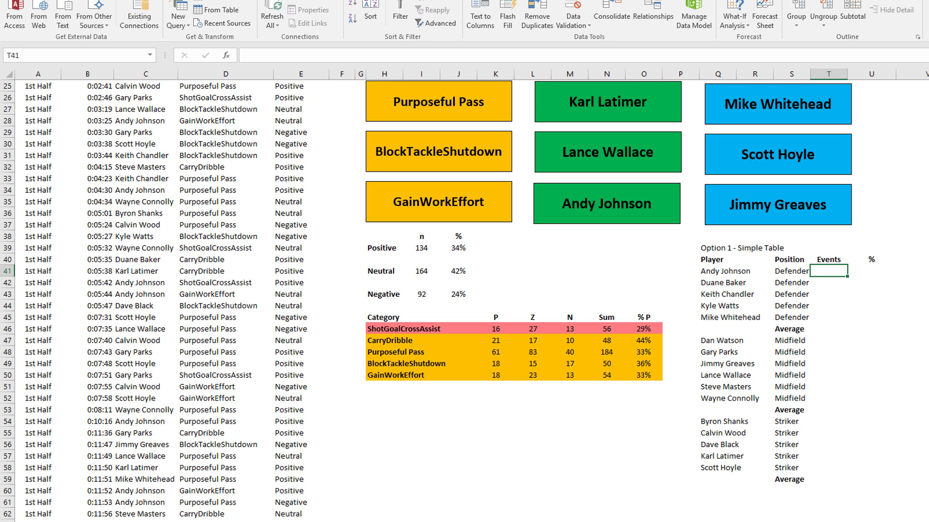
text(=countif)
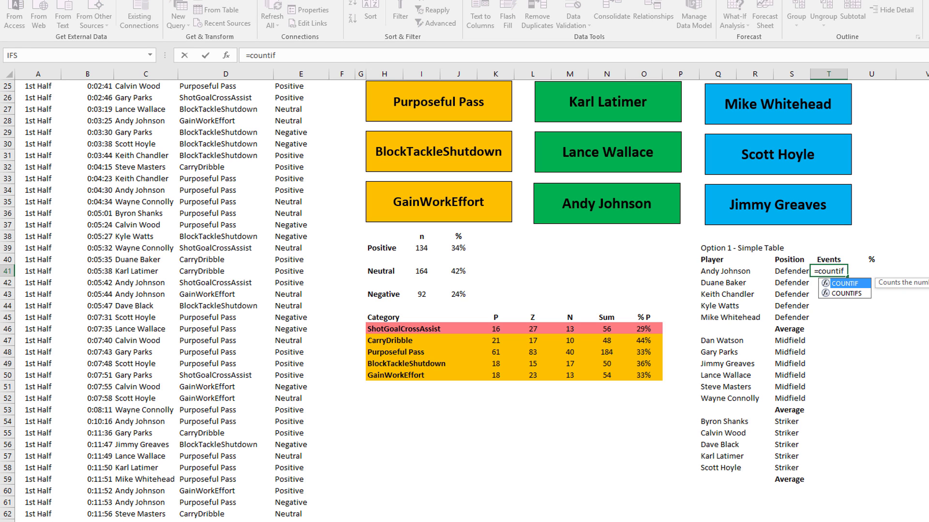
text(()
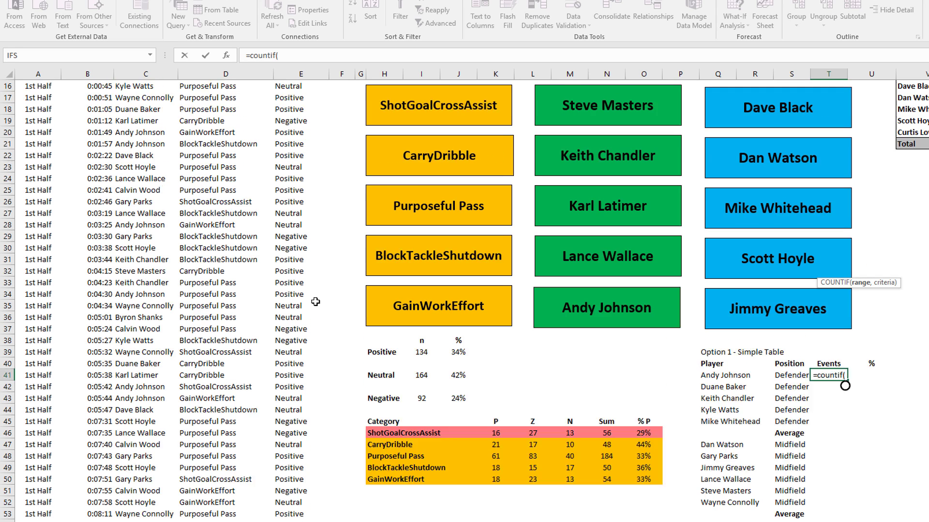
scroll(315, 302, up, 6)
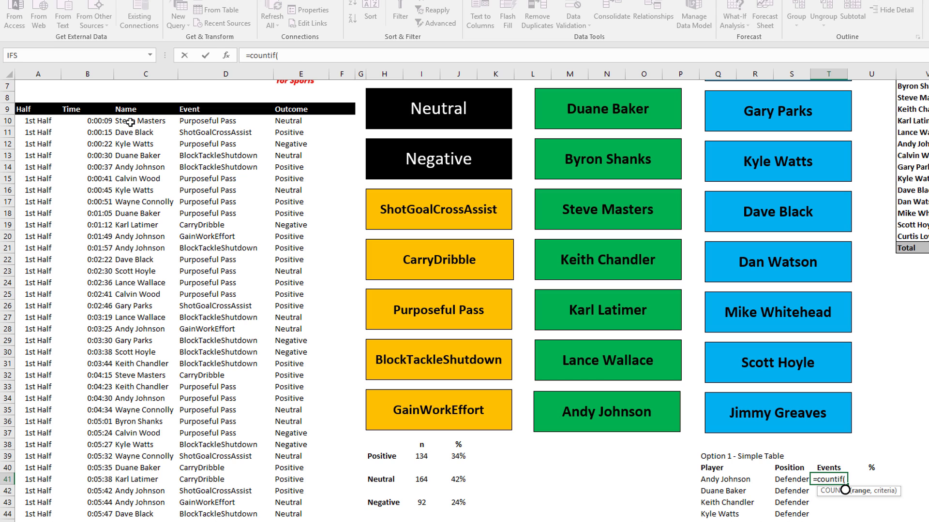
drag(129, 121, 129, 261)
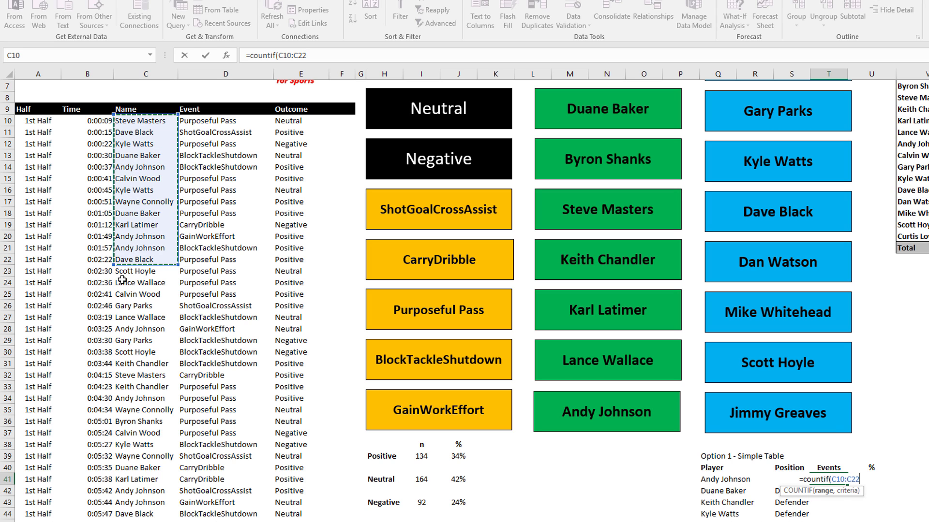
click(320, 55)
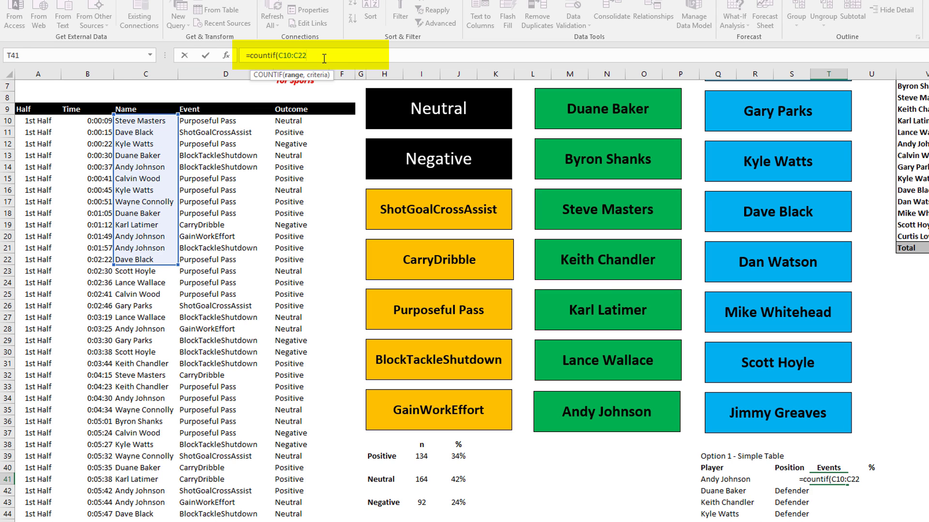
key(BackSpace)
key(BackSpace)
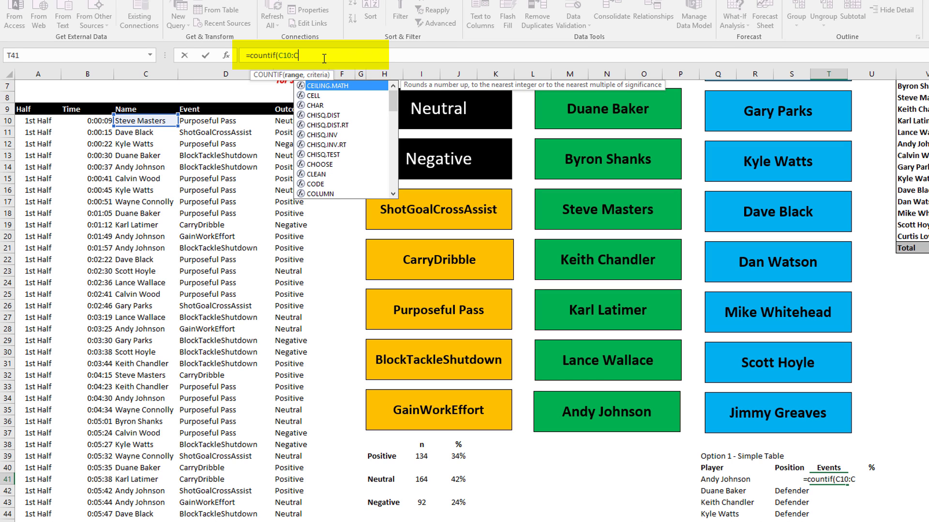
text(100)
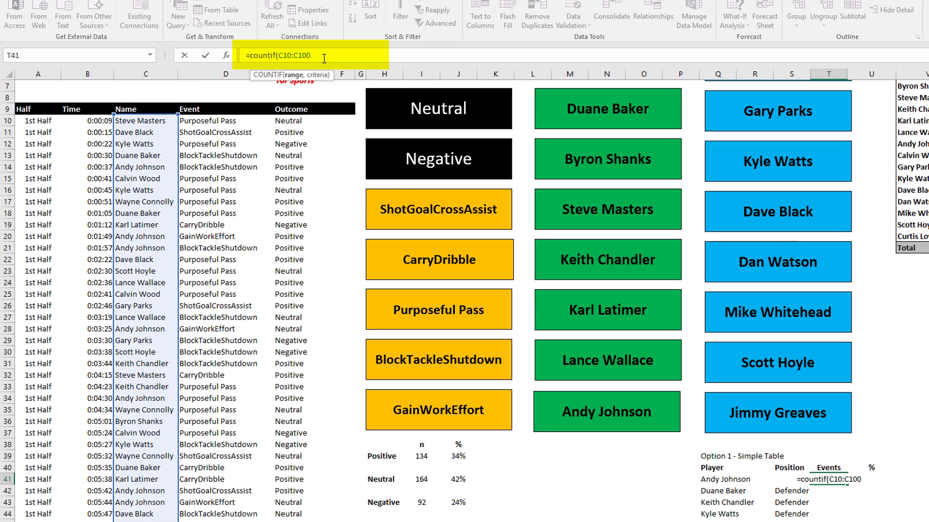
text(0)
key(F4)
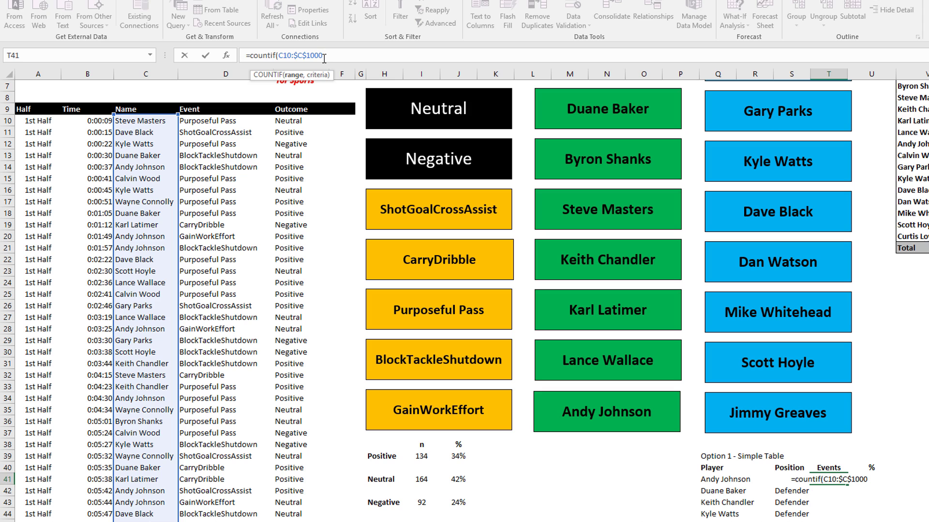
click(283, 56)
key(F4)
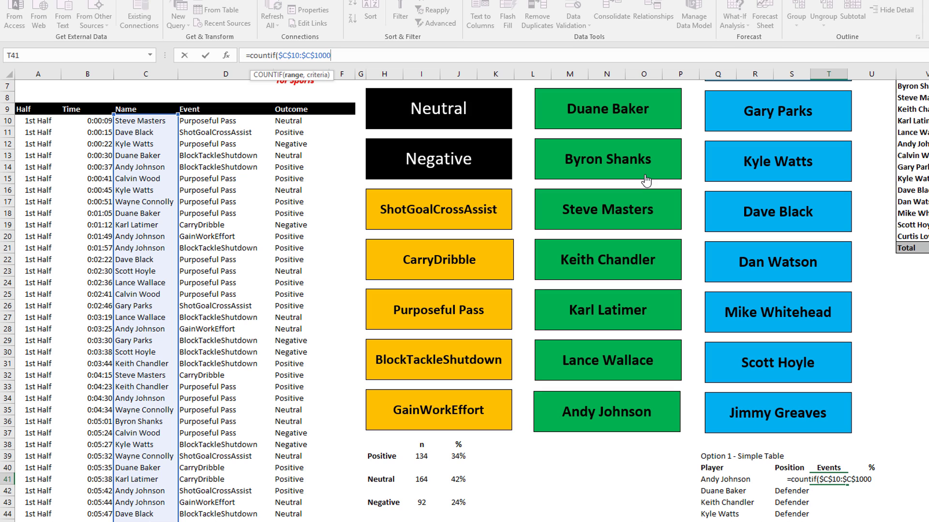
text(,)
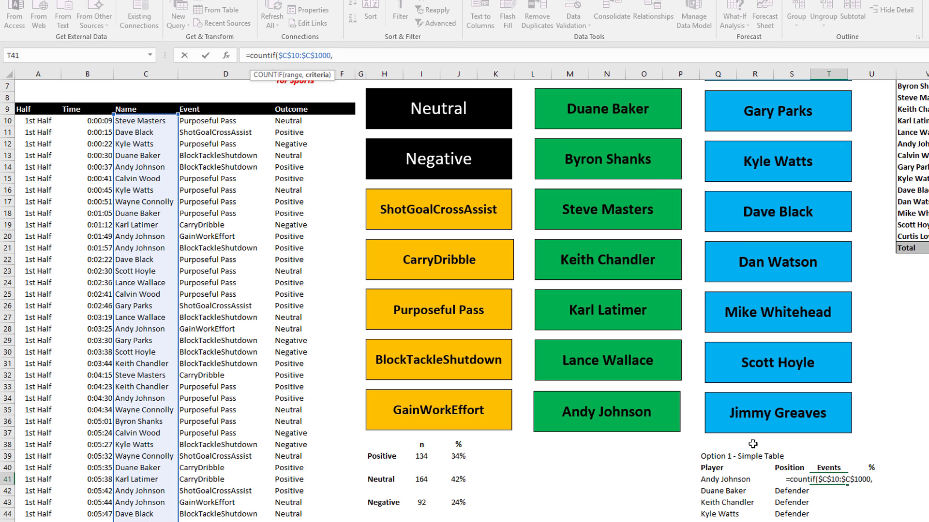
click(724, 481)
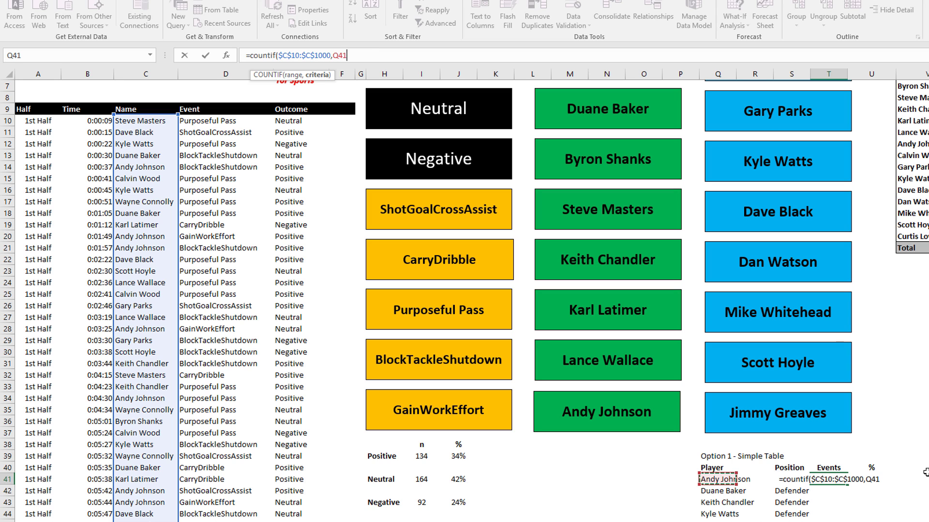
Step: Commit the T41 event count and fill it down the whole player list
key(Return)
scroll(901, 151, down, 8)
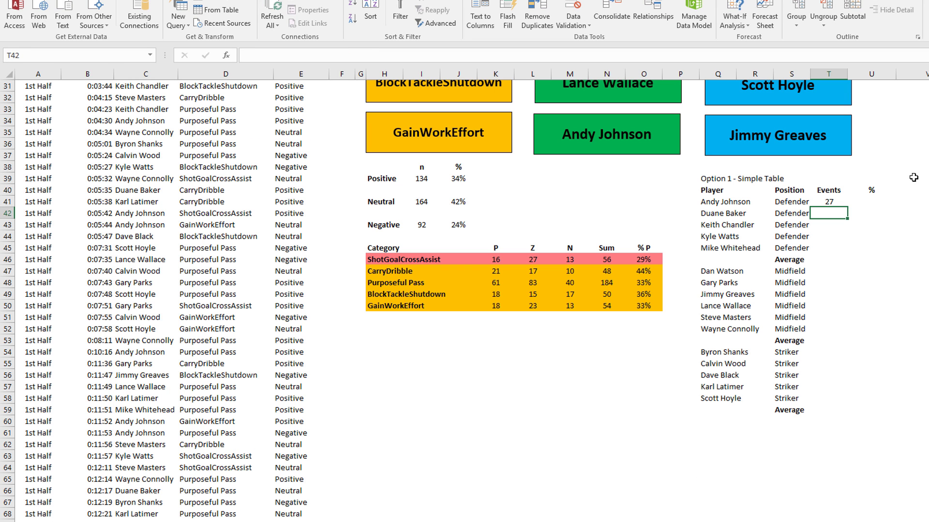
click(829, 201)
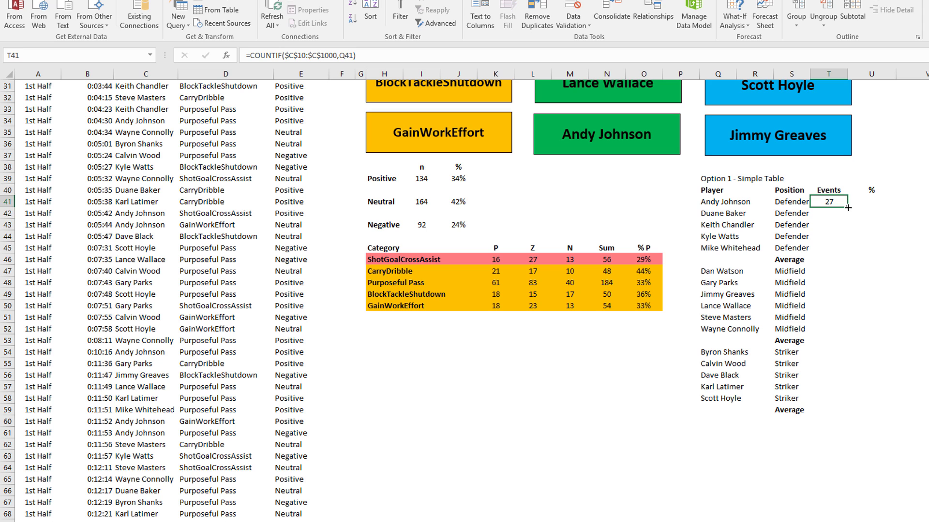
double_click(847, 207)
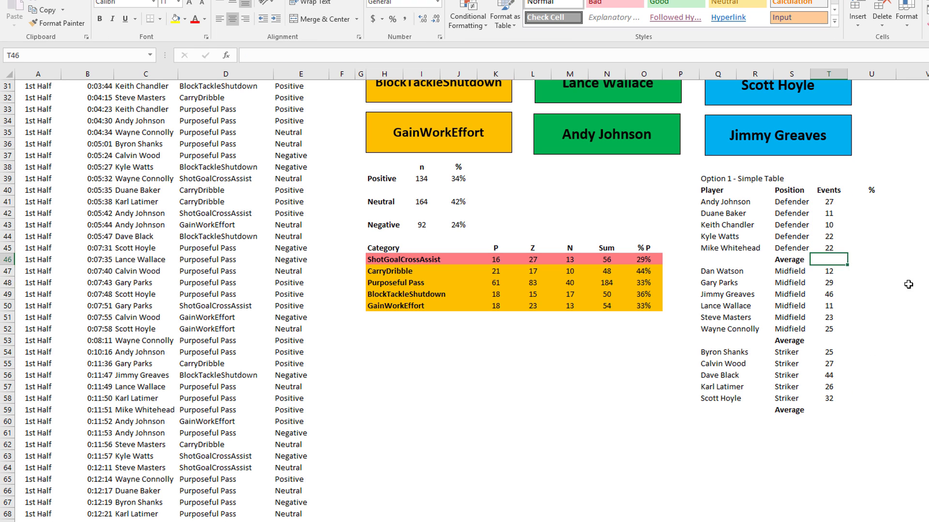
Step: Enter AVERAGE formulas in the Average rows, over defenders' T41:T45 and strikers' T54:T58
click(912, 282)
text(=aver)
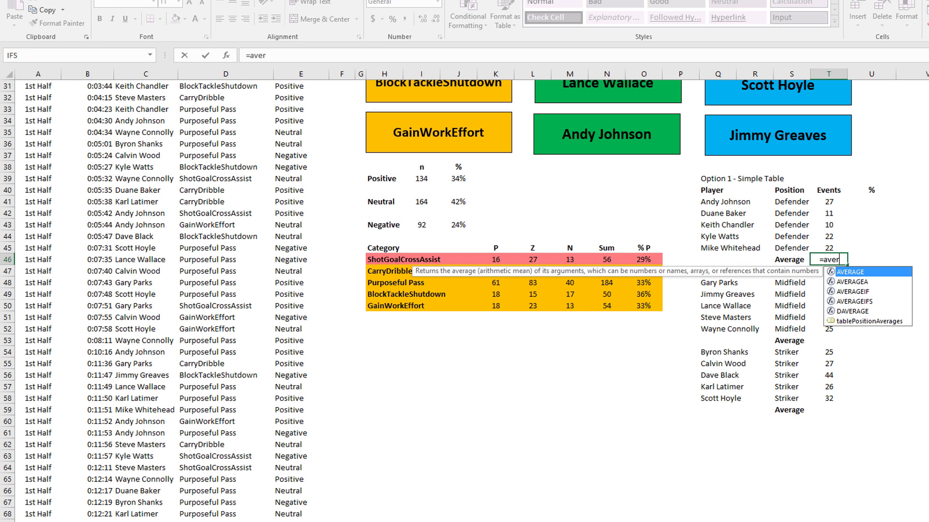
key(Tab)
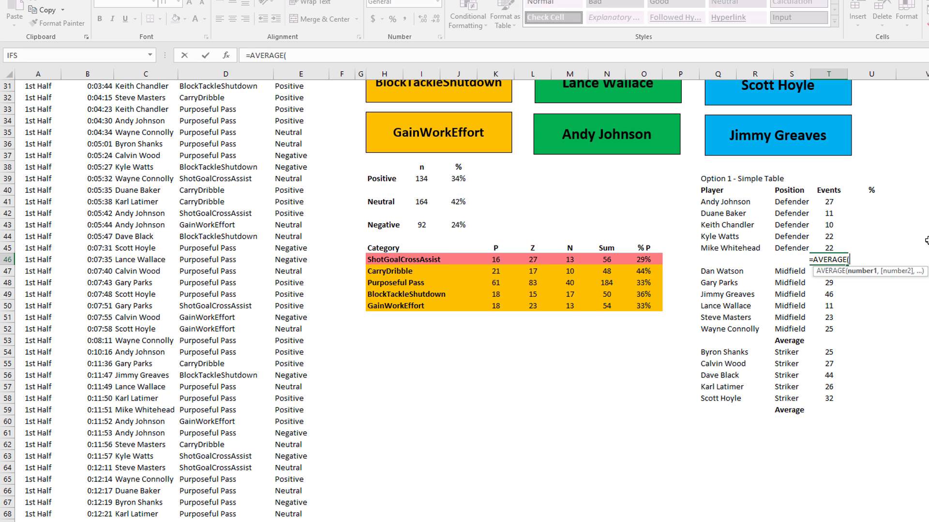
drag(828, 201, 825, 247)
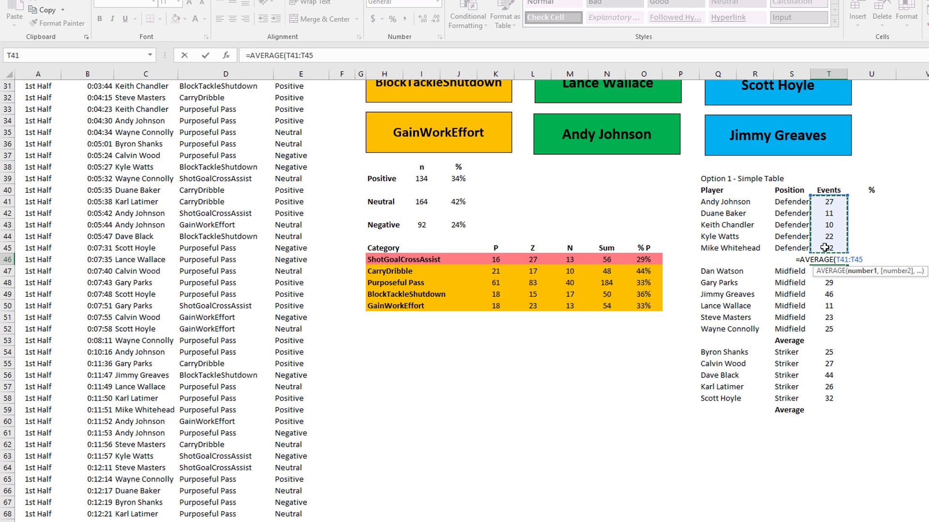
key(Return)
click(828, 340)
text(=ave)
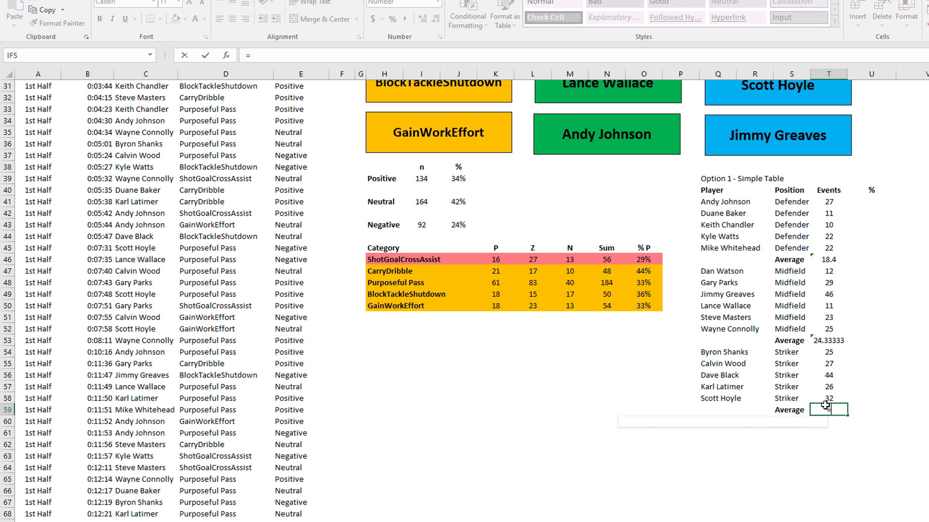
text(=ave)
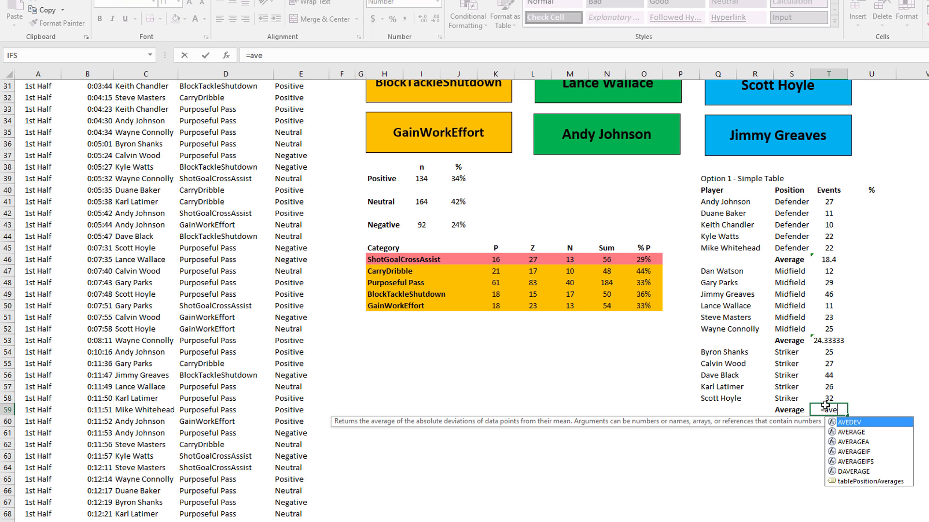
key(Down)
key(Tab)
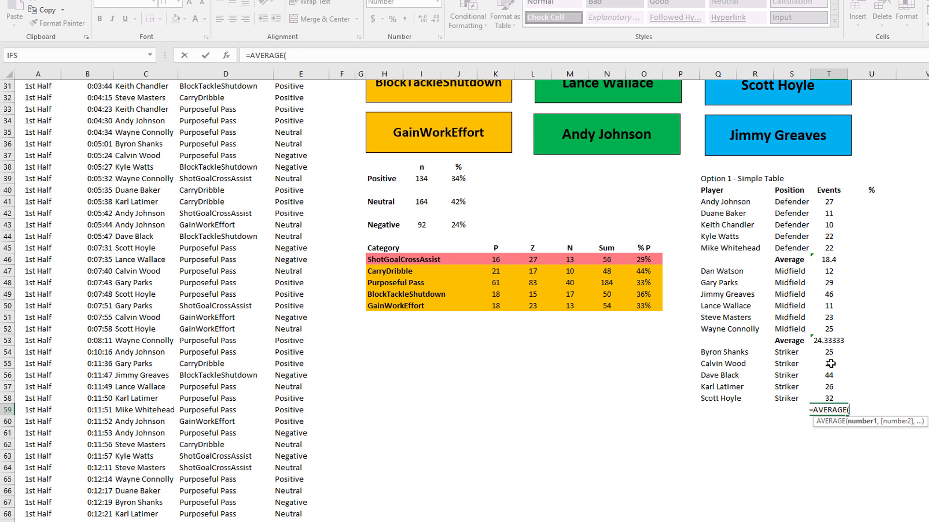
drag(830, 352, 829, 399)
key(Return)
click(830, 342)
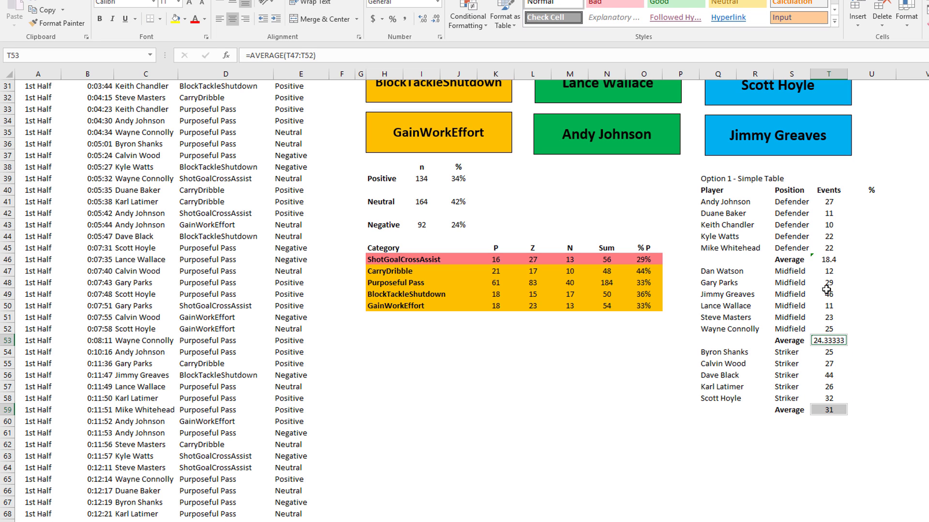
Step: Format the three Average cells as Number so they read 18, 24 and 31
click(830, 259)
click(438, 3)
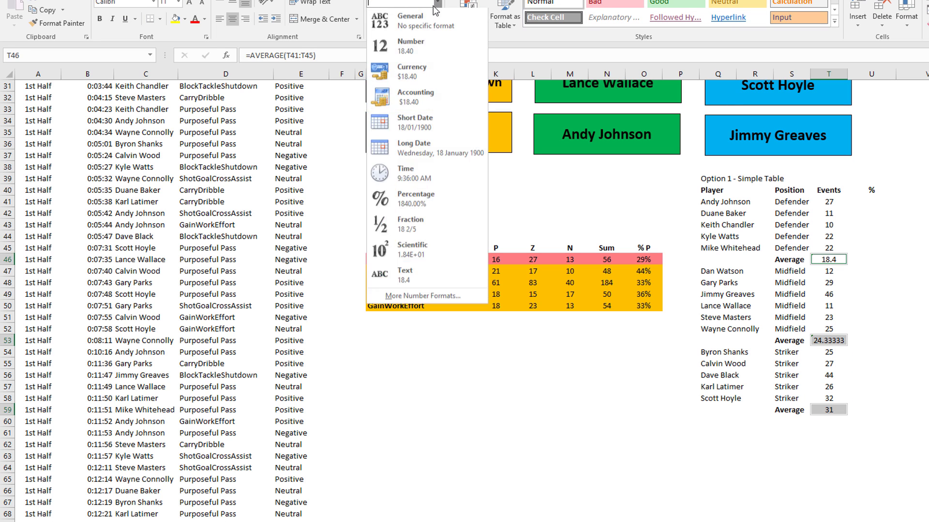
click(411, 46)
click(871, 201)
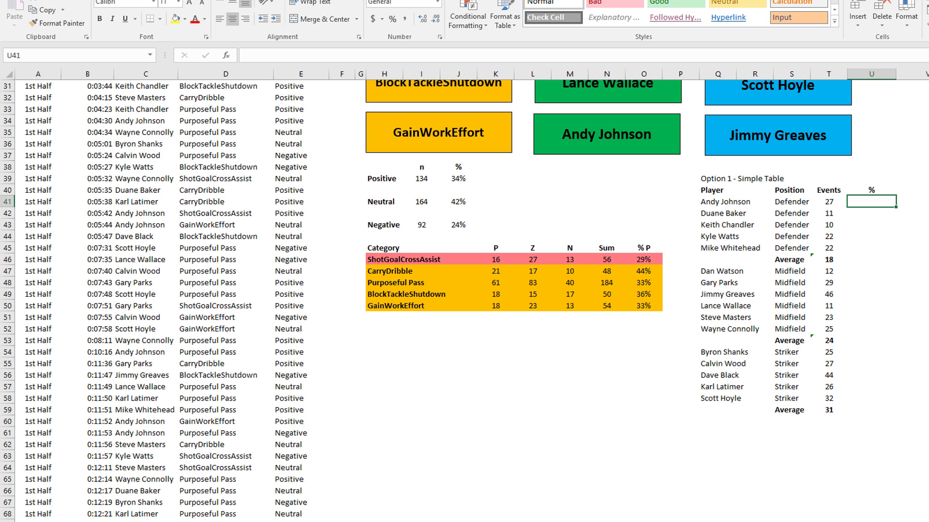
Step: Start a COUNTIFS in U41 matching Q41 against the absolute Name range $C$10:$C$1000
text(=)
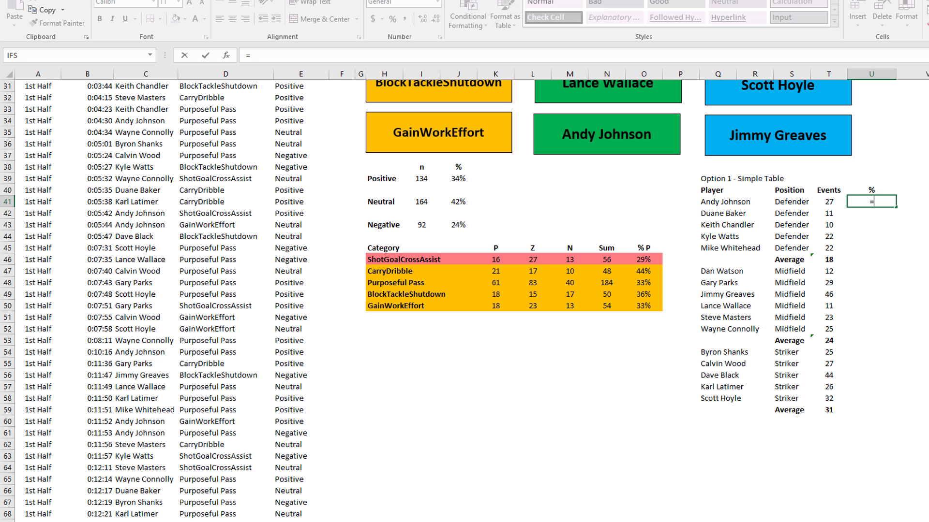
text(countif)
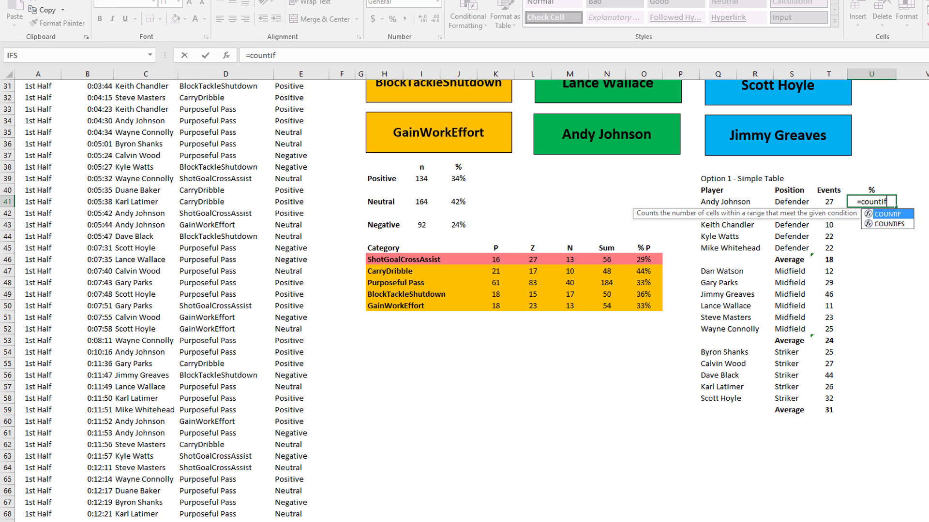
text(s()
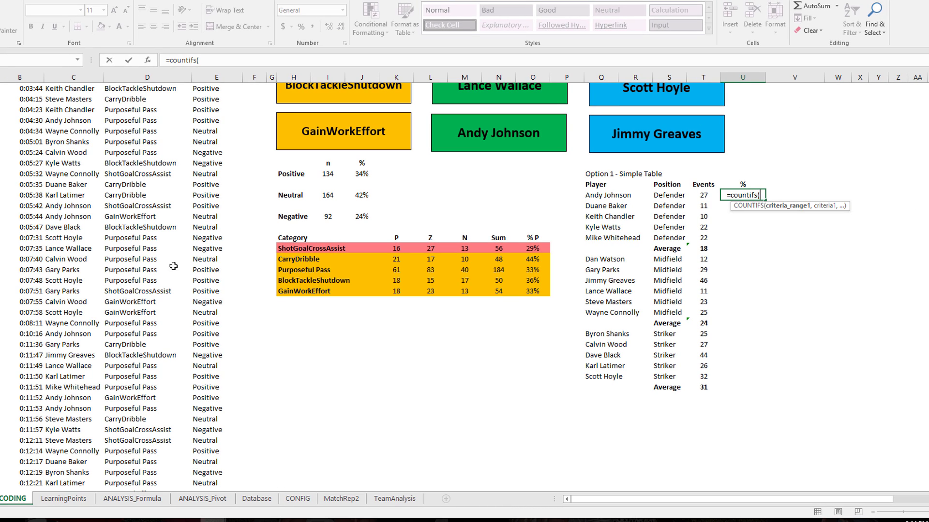
scroll(61, 271, up, 10)
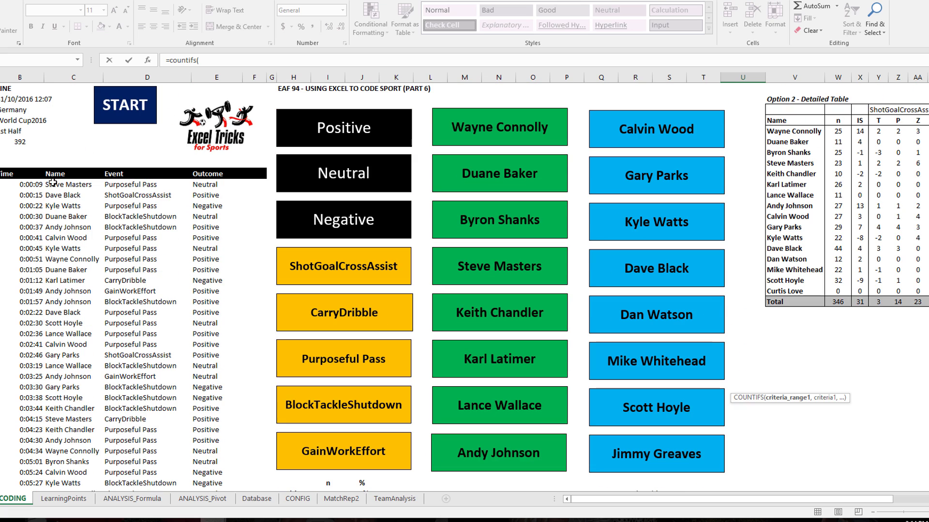
click(55, 184)
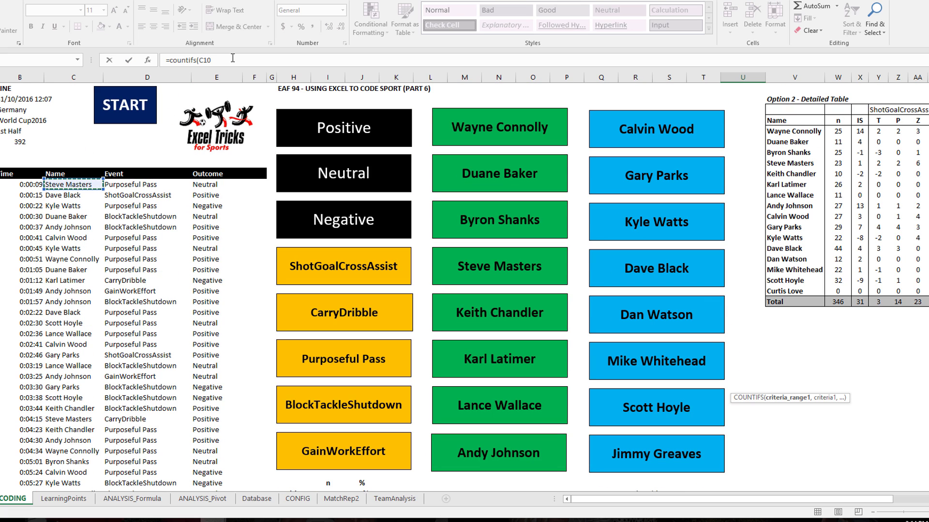
text(:c1000)
drag(231, 60, 202, 60)
key(F4)
text(,)
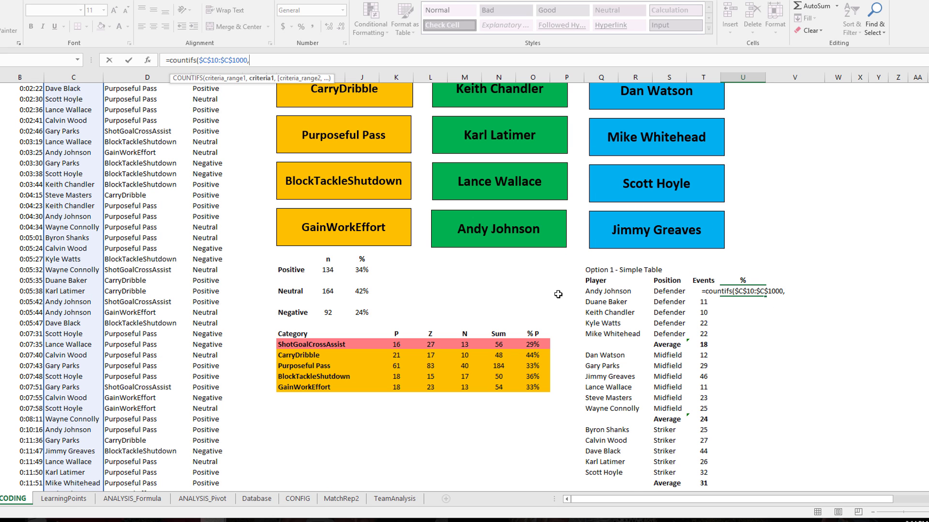
click(608, 290)
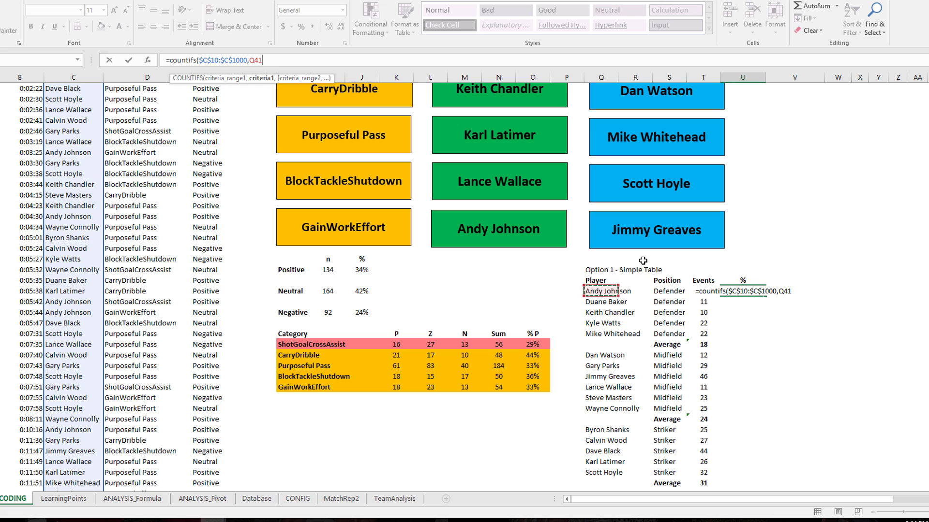
text(,)
Step: Add the criterion $E$10:$E$1000 equals "Positive" and commit the formula, giving 16
scroll(215, 242, up, 6)
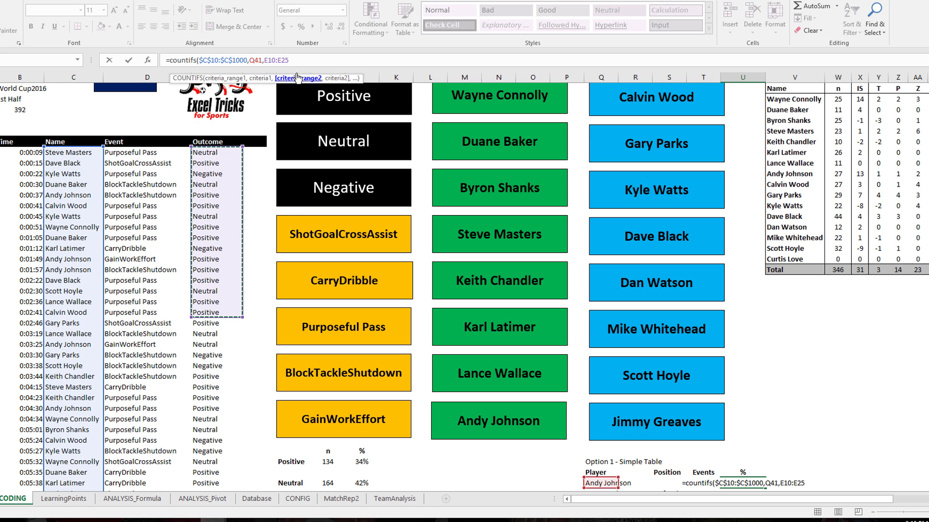
drag(215, 152, 215, 312)
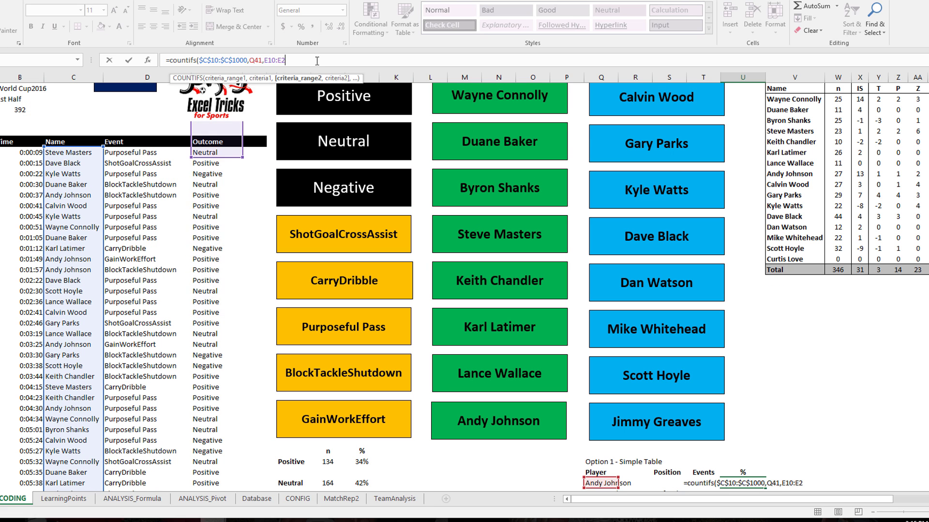
key(BackSpace)
key(BackSpace)
text(1000)
drag(269, 55, 264, 58)
key(F4)
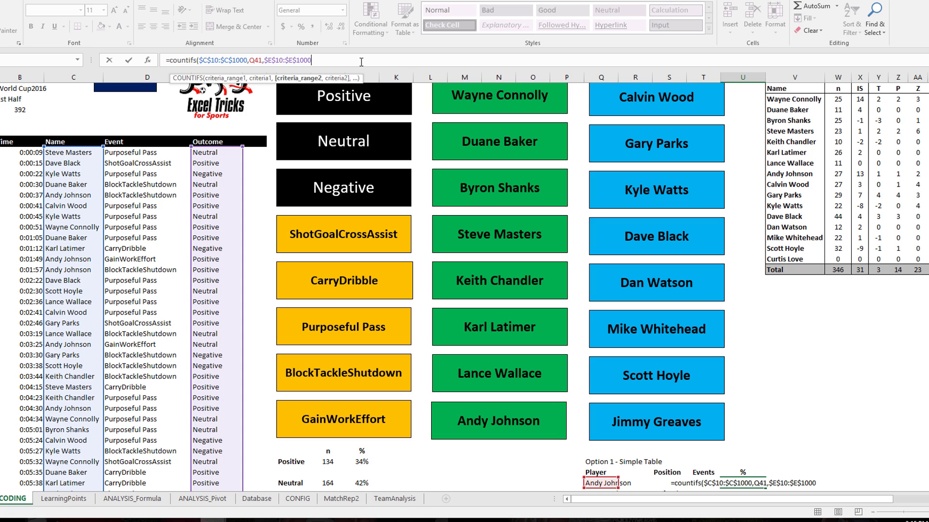
text(,)
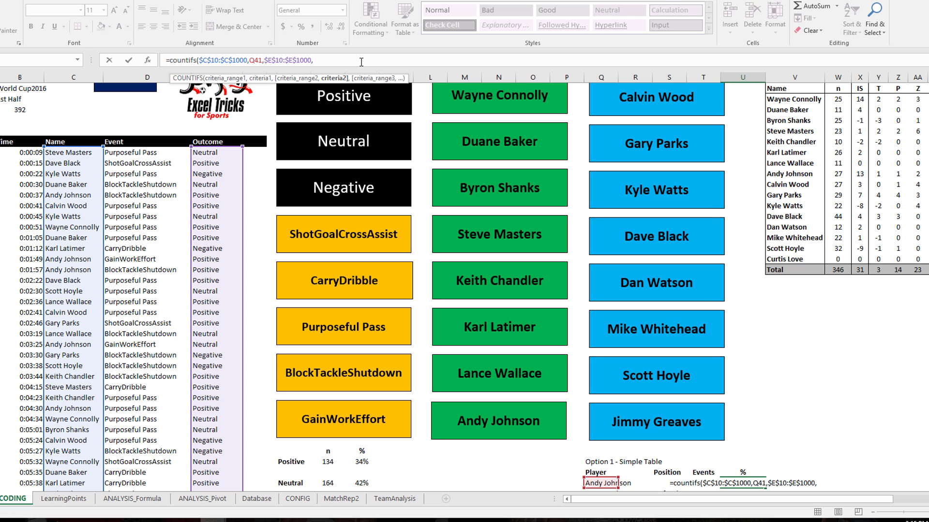
text("Positive"))
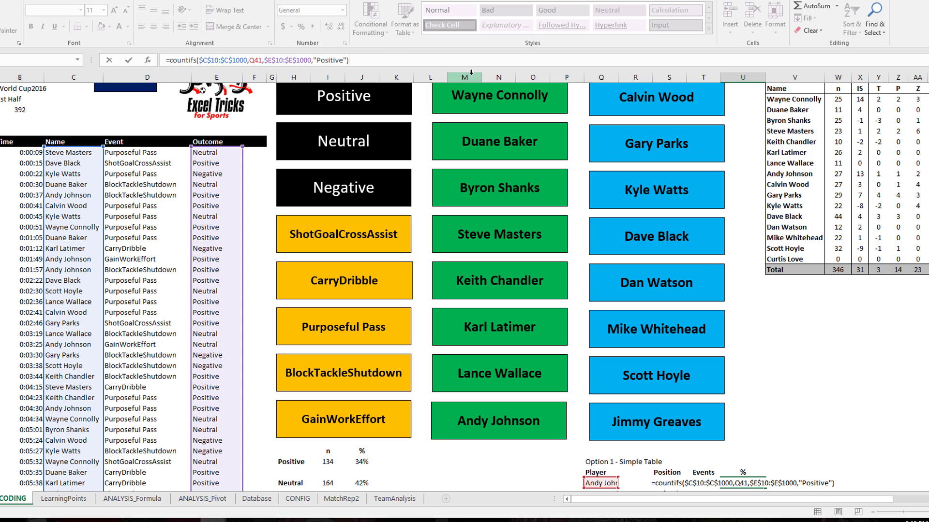
key(Return)
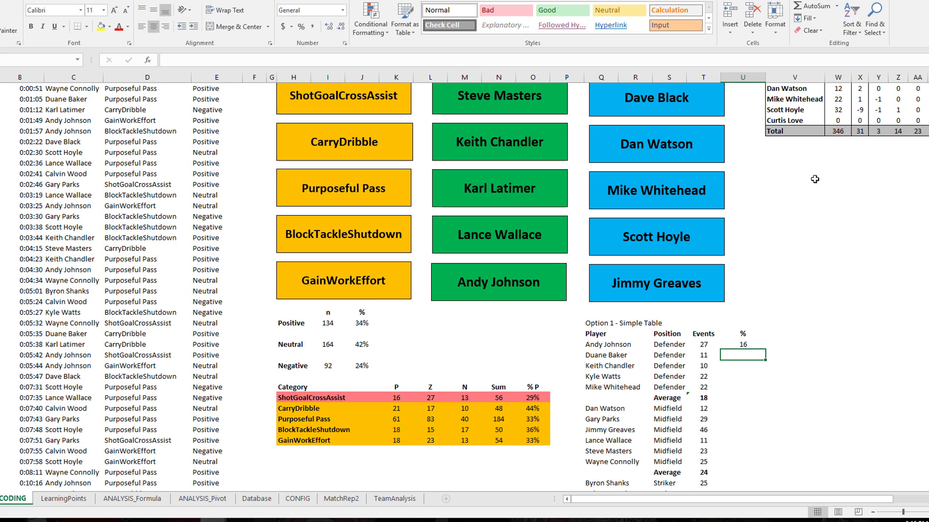
Step: Divide U41 by the event total in T41 and show it as a percentage
click(746, 344)
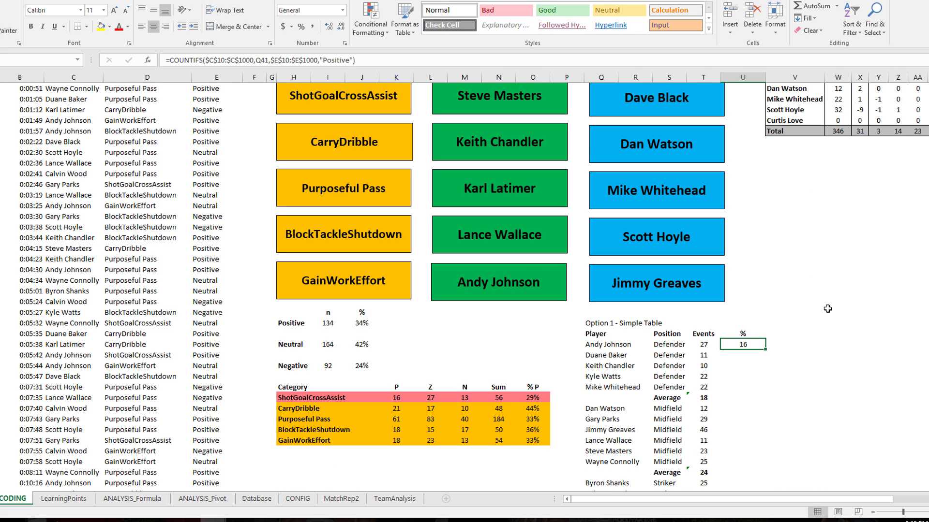
click(366, 62)
text(/)
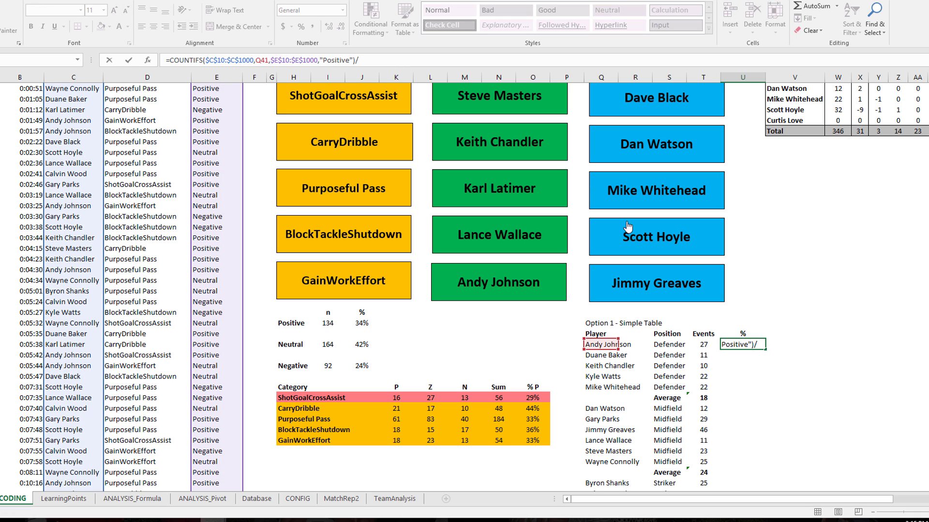
click(704, 344)
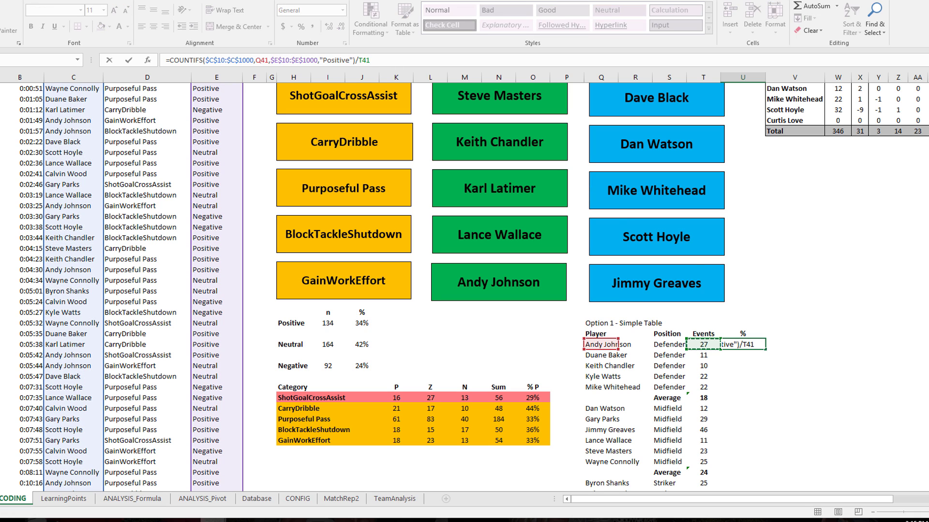
key(Return)
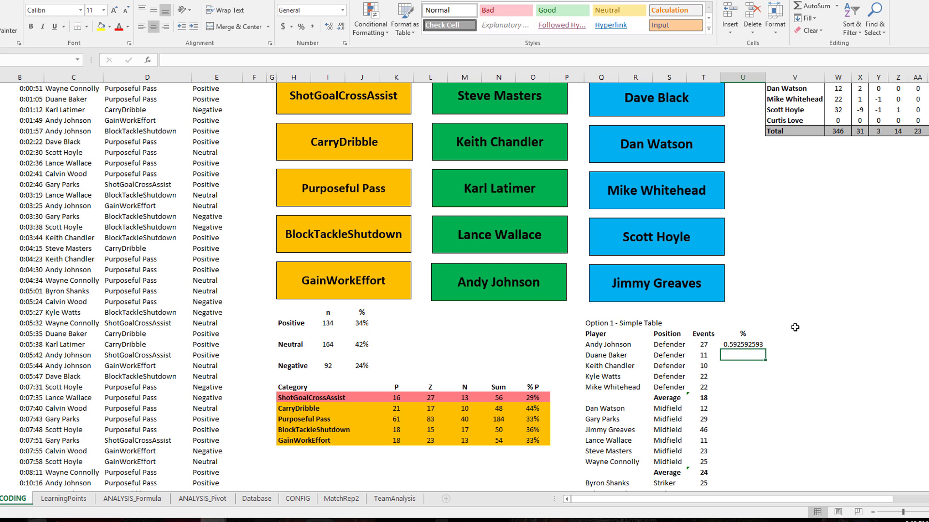
click(744, 344)
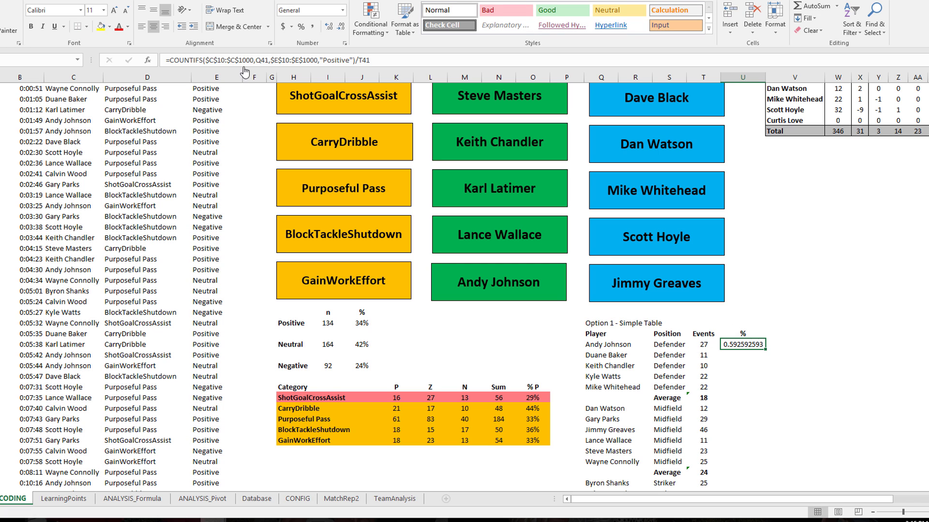
click(302, 28)
Step: Fill the % formula down to U59 and clear the 0% from the Average rows
scroll(751, 323, down, 4)
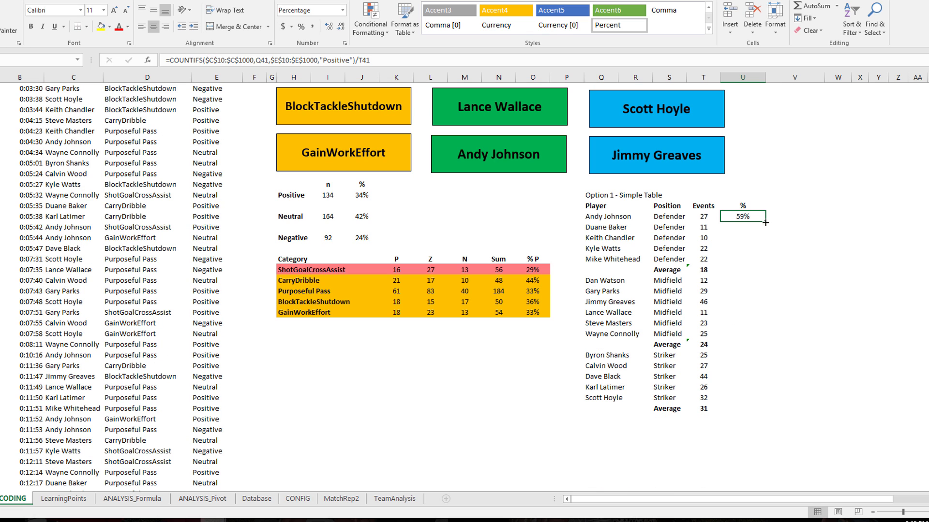
drag(765, 222, 766, 414)
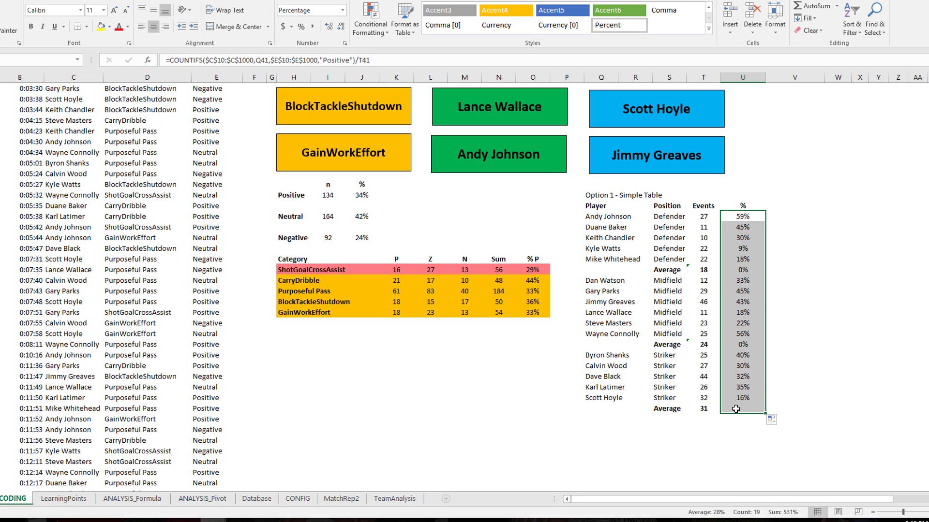
click(759, 410)
key(Delete)
click(740, 344)
key(Delete)
click(742, 269)
key(Delete)
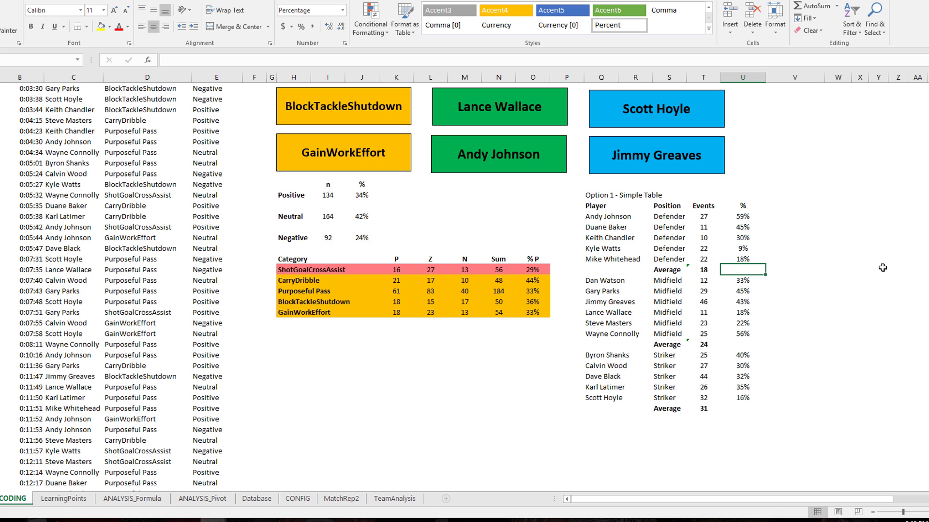
Step: Copy the three Average formulas into column U and format them as percentages: 32%, 36%, 30%
click(699, 268)
drag(721, 276, 763, 275)
click(703, 348)
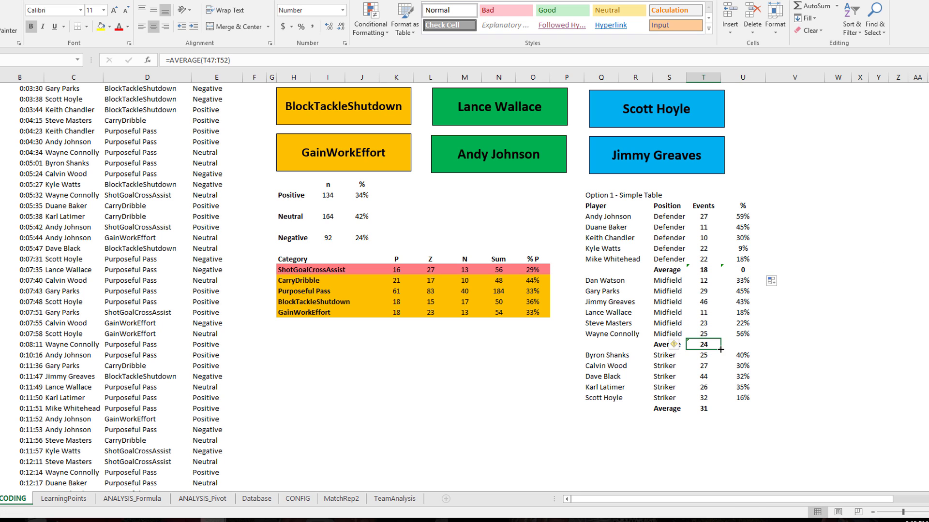
drag(722, 350, 763, 349)
click(708, 409)
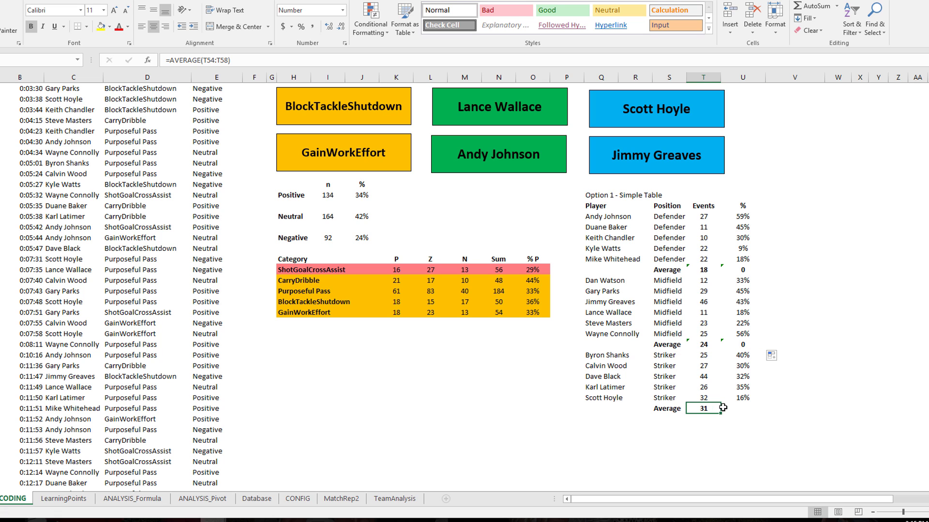
drag(720, 415, 761, 415)
click(749, 409)
ctrl+click(745, 348)
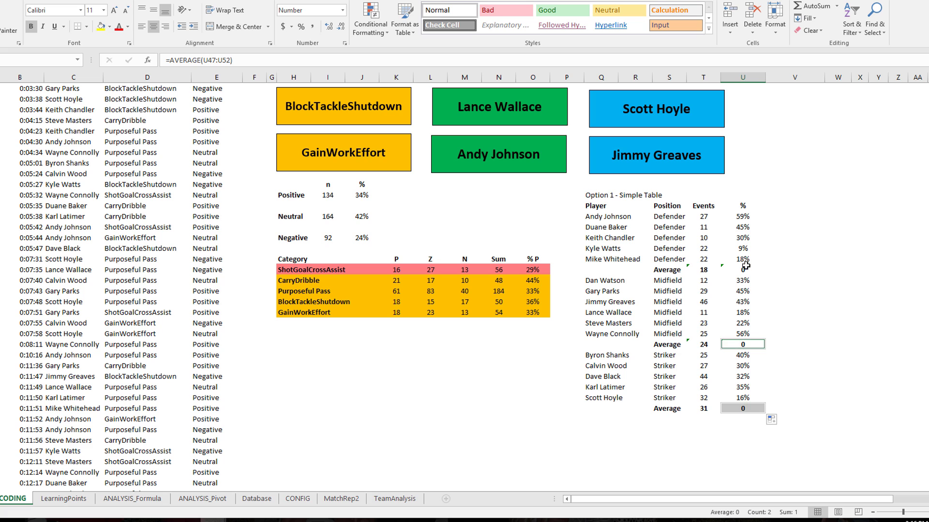
ctrl+click(744, 270)
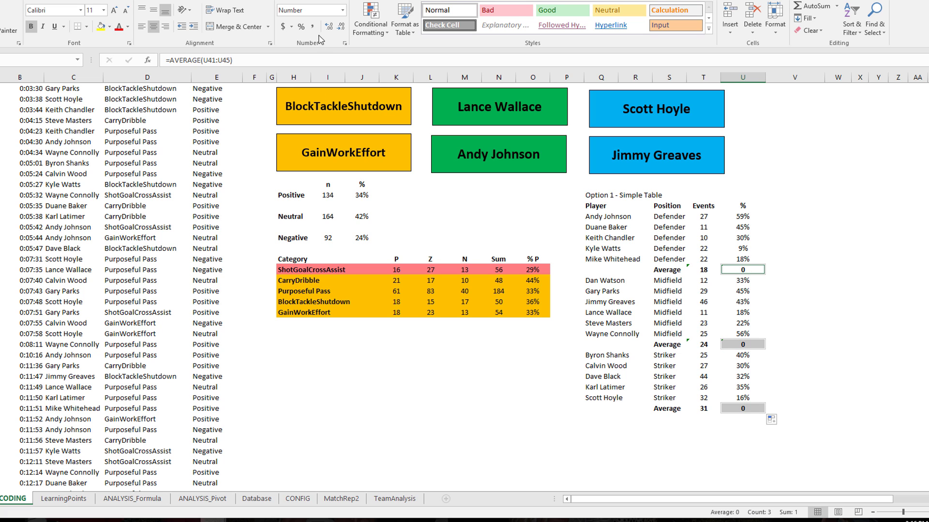
click(301, 28)
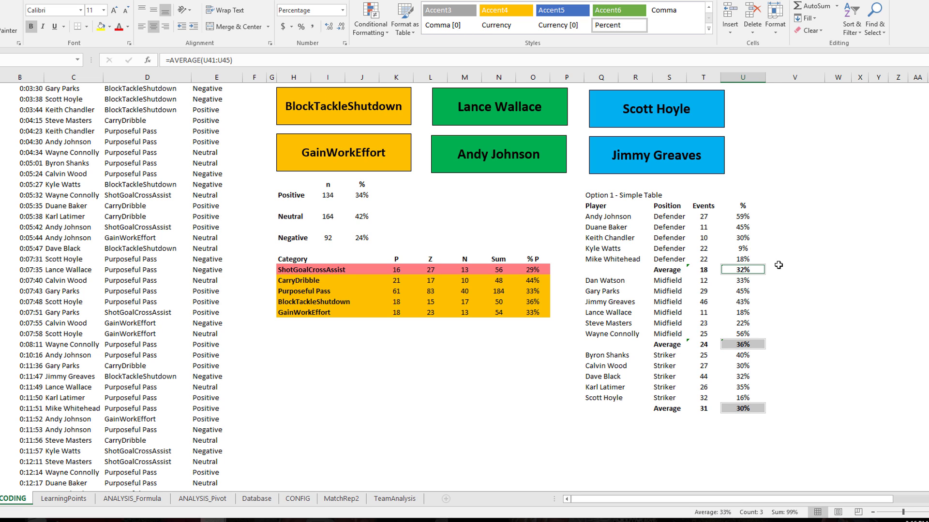
click(791, 223)
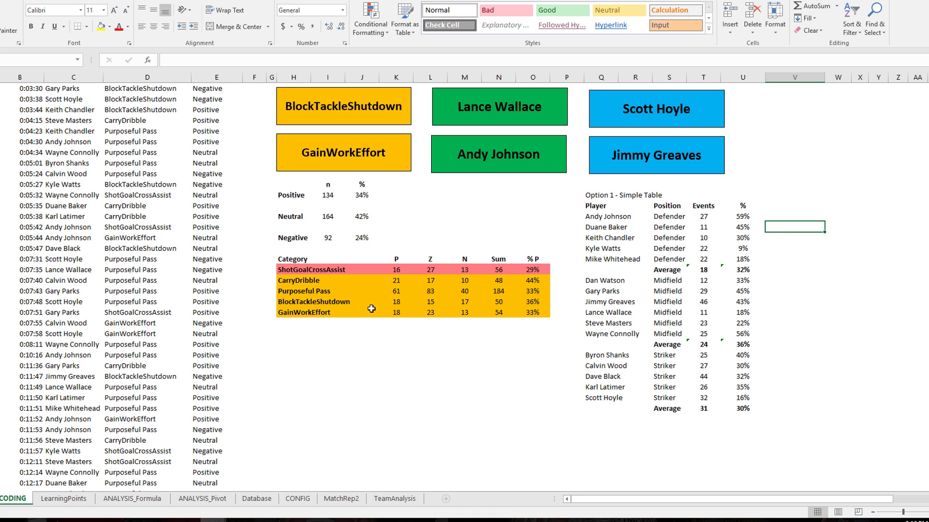
Step: Select the whole player table, from the Defender rows down to the last player
mouse_move(290, 272)
mouse_down()
mouse_move(498, 292)
mouse_move(532, 312)
mouse_up()
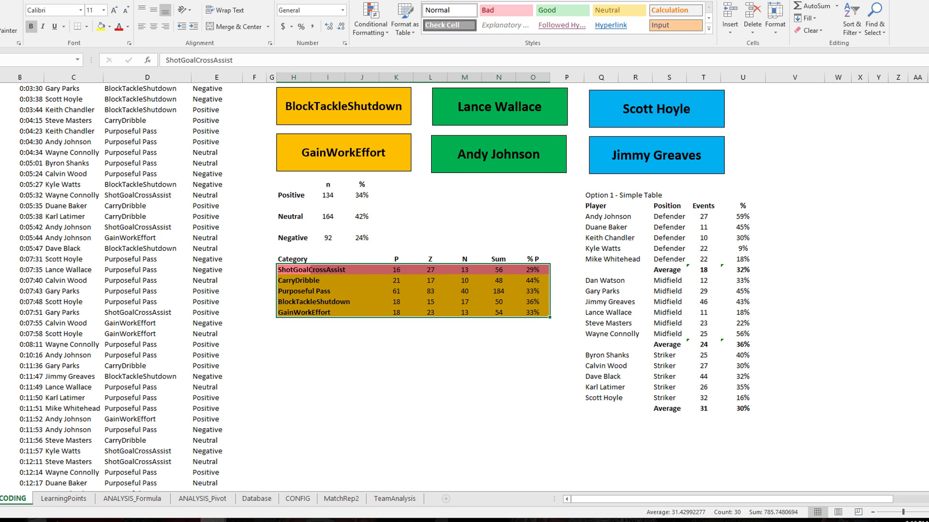
click(564, 227)
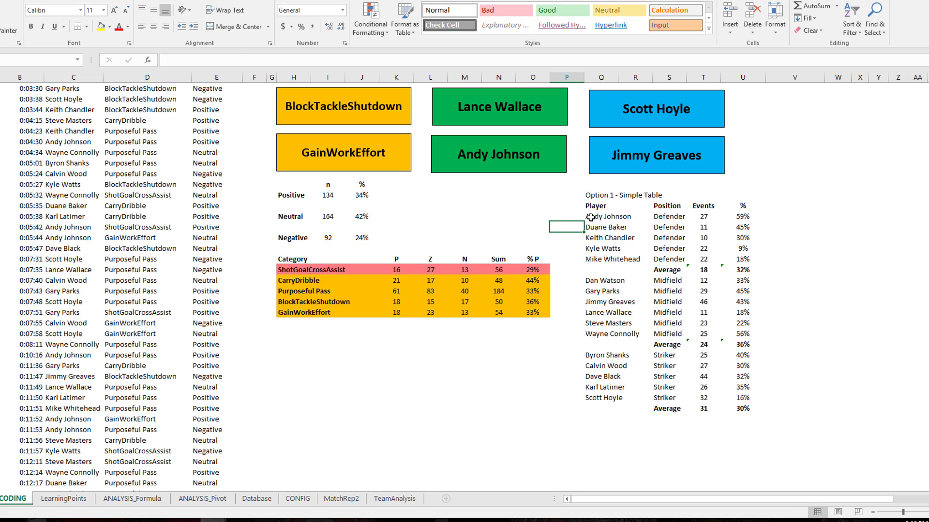
drag(591, 217, 733, 257)
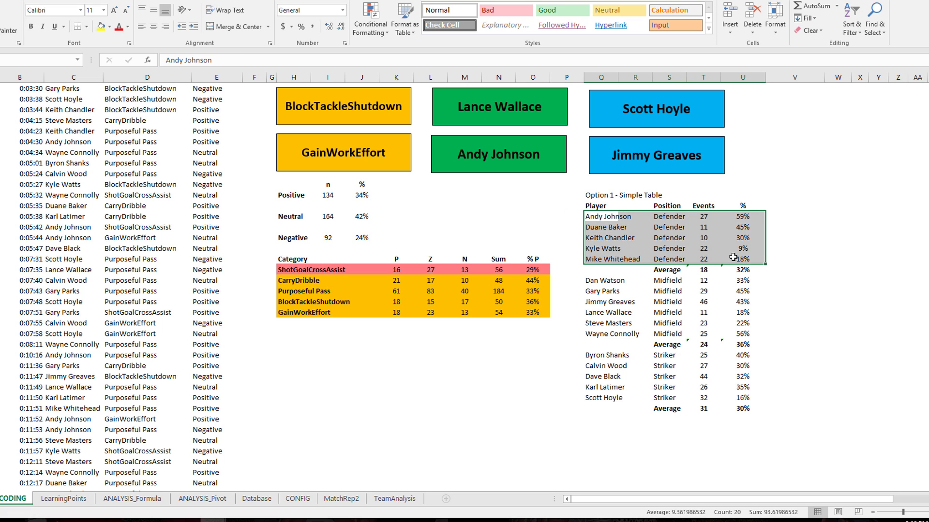
key(ctrl+shift+Down)
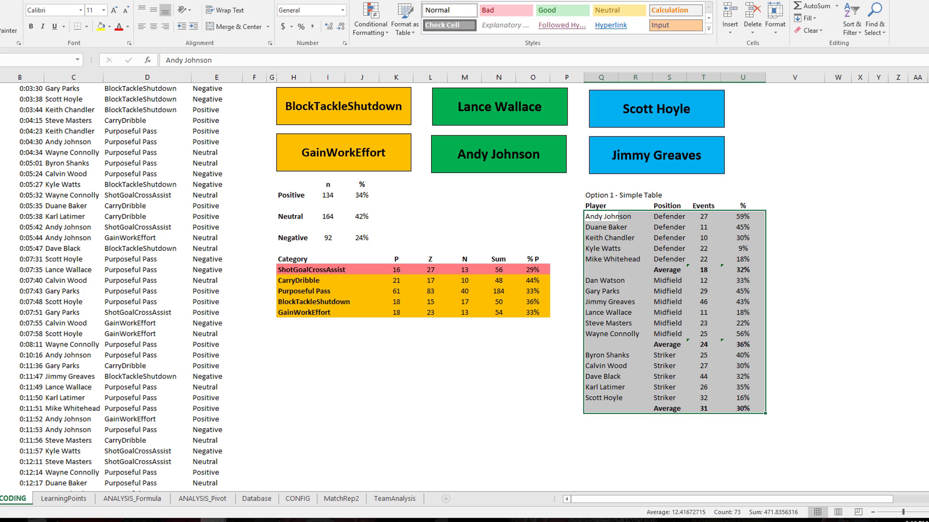
Step: Create a conditional formatting formula rule =$U41<.5 with a light blue fill
click(367, 37)
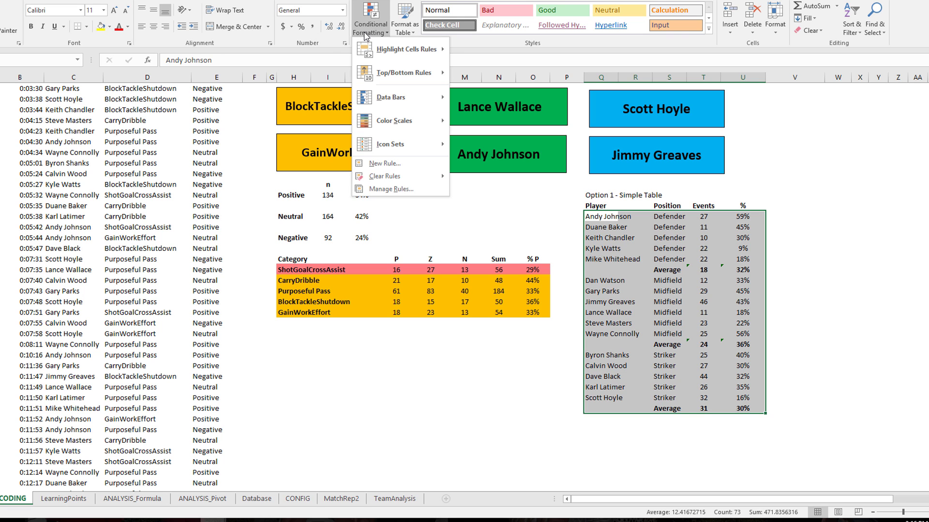
click(387, 164)
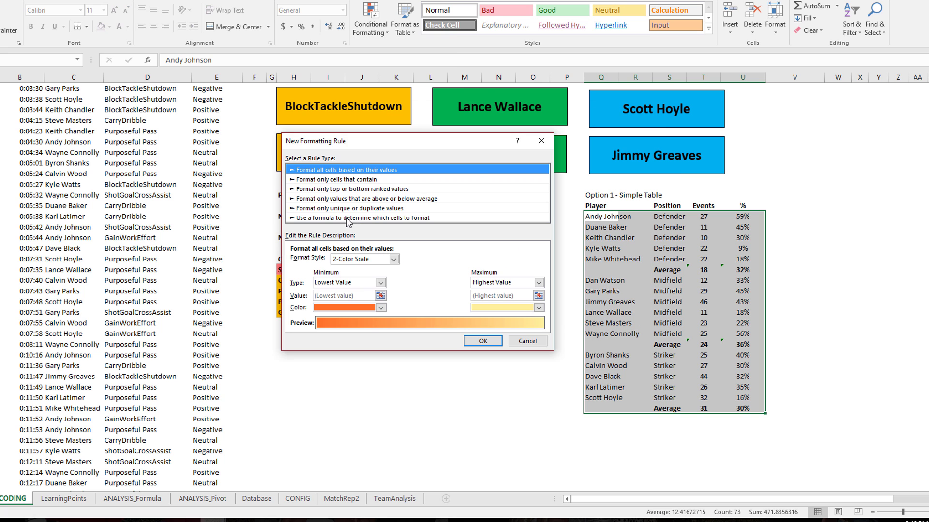
click(347, 219)
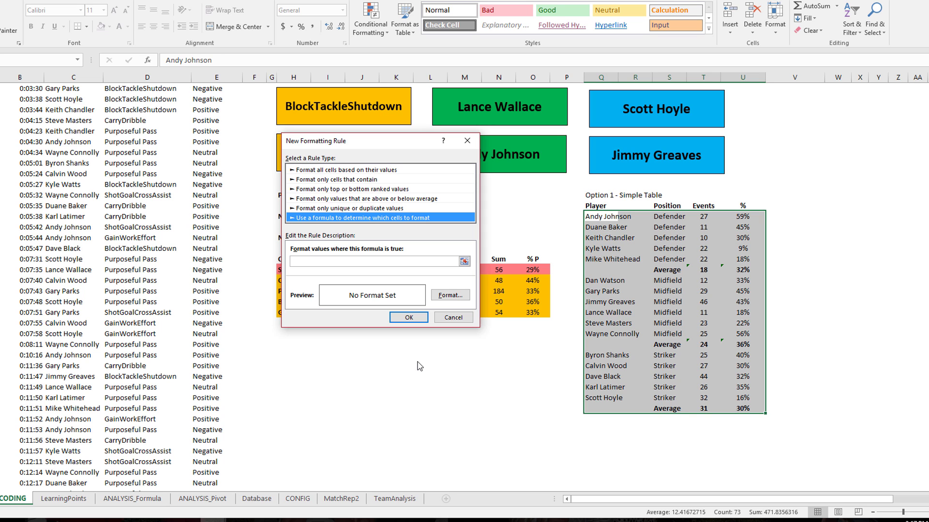
click(295, 261)
text(=$U41<.5)
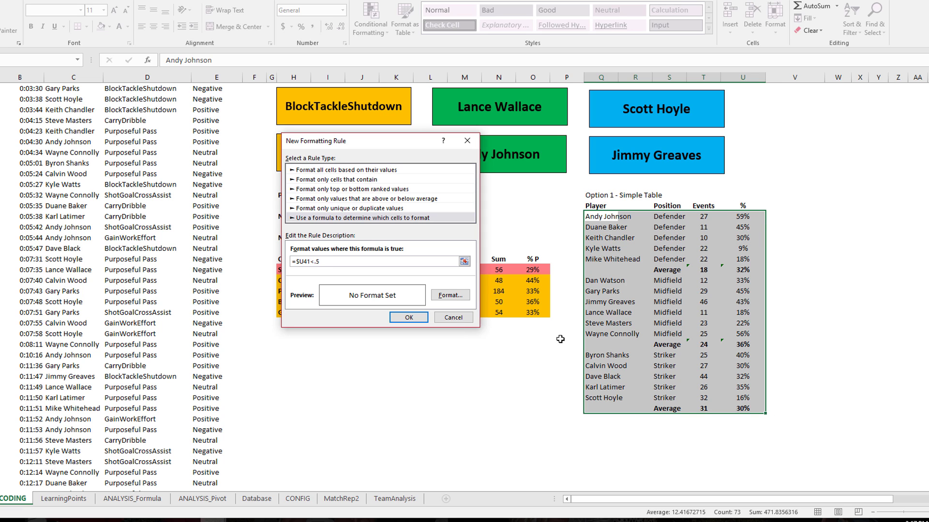
click(443, 297)
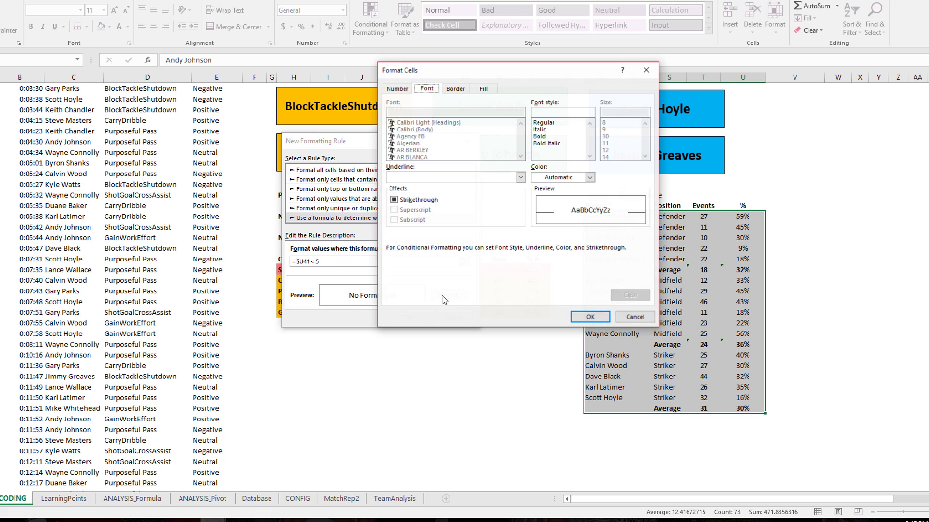
click(484, 89)
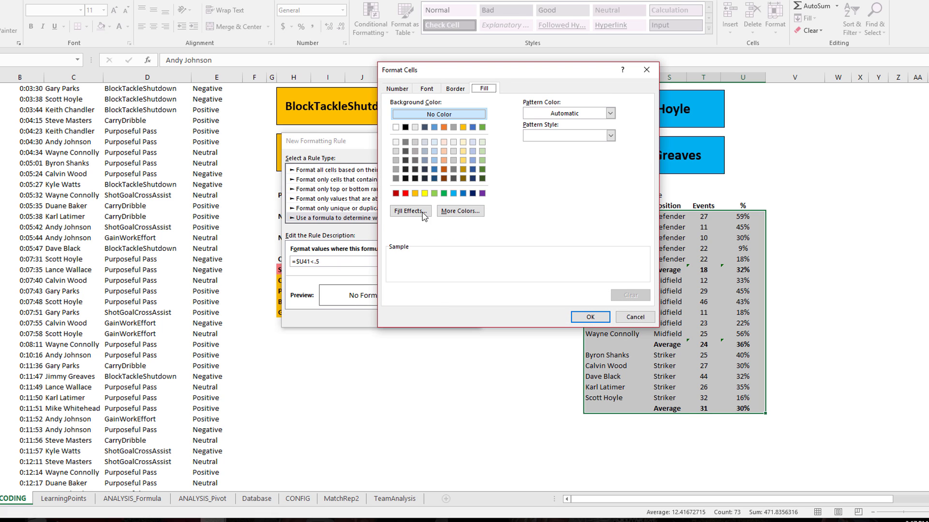
click(453, 195)
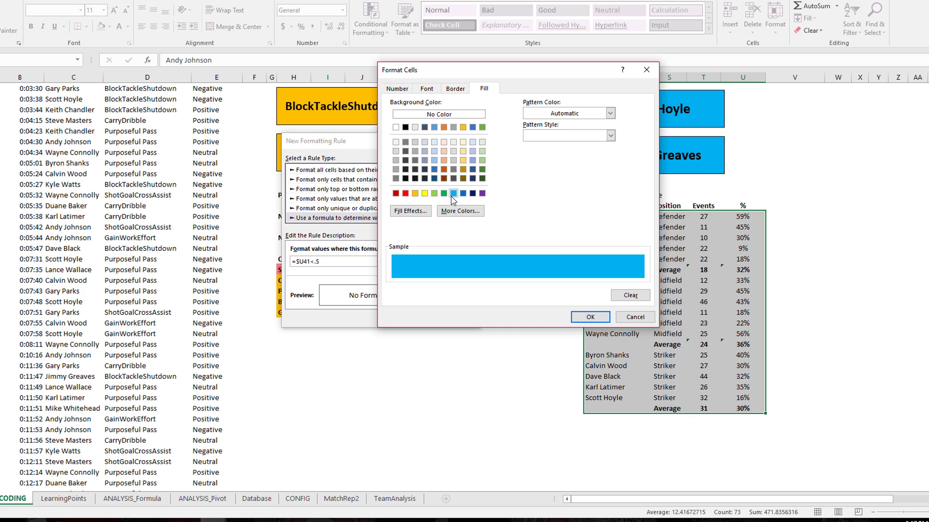
click(573, 318)
Step: Apply the blue rule, then edit its formula in Manage Rules to =$U41<0.35
click(415, 318)
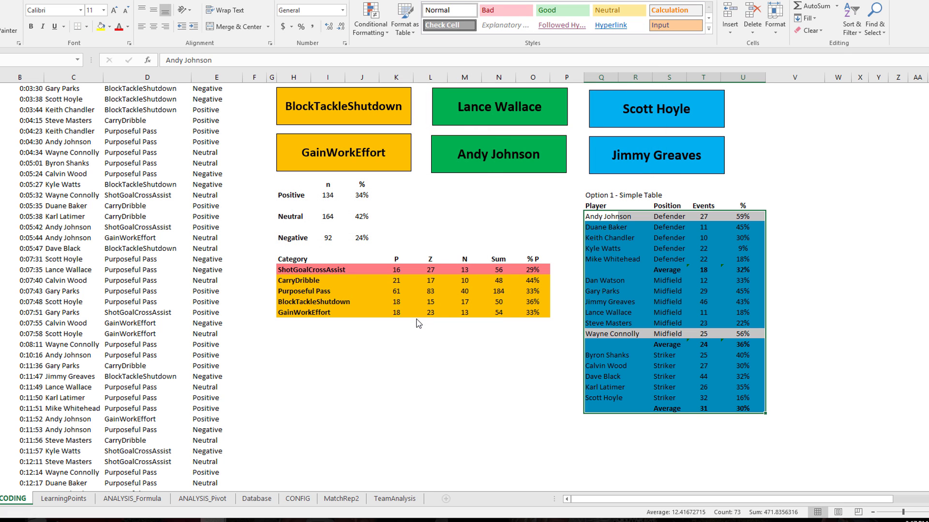
click(368, 39)
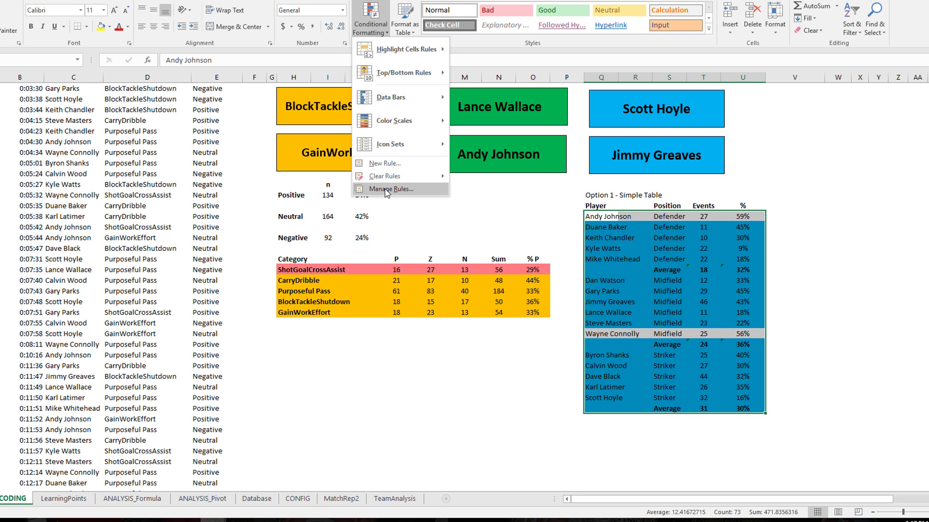
click(387, 199)
click(273, 222)
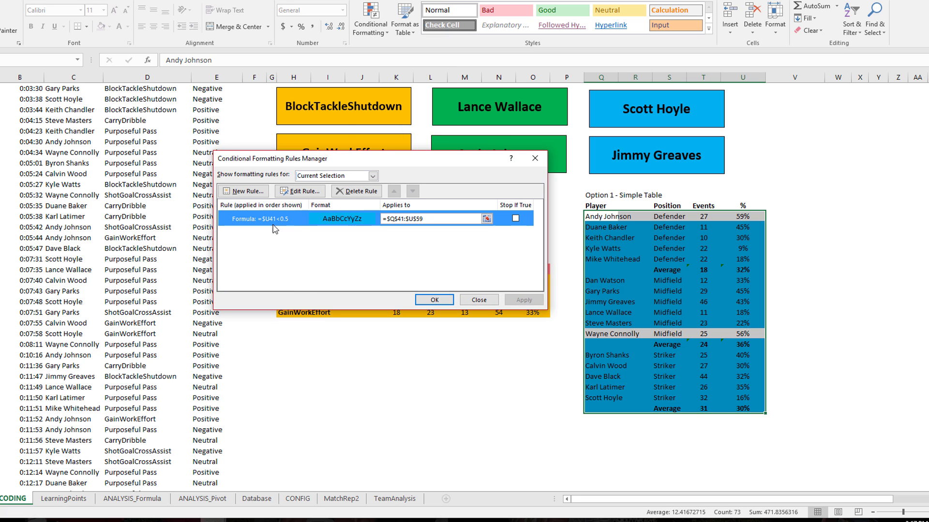
click(300, 191)
click(319, 262)
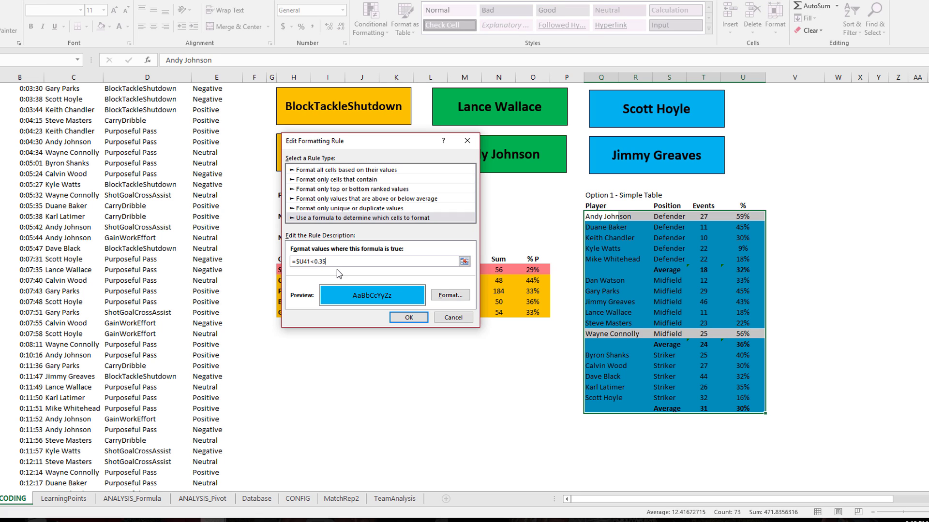
click(408, 318)
click(440, 240)
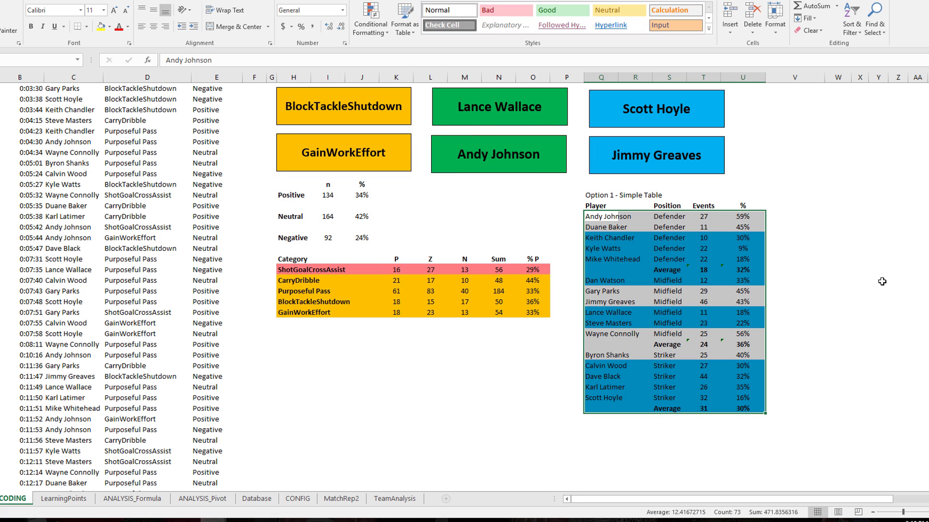
click(860, 291)
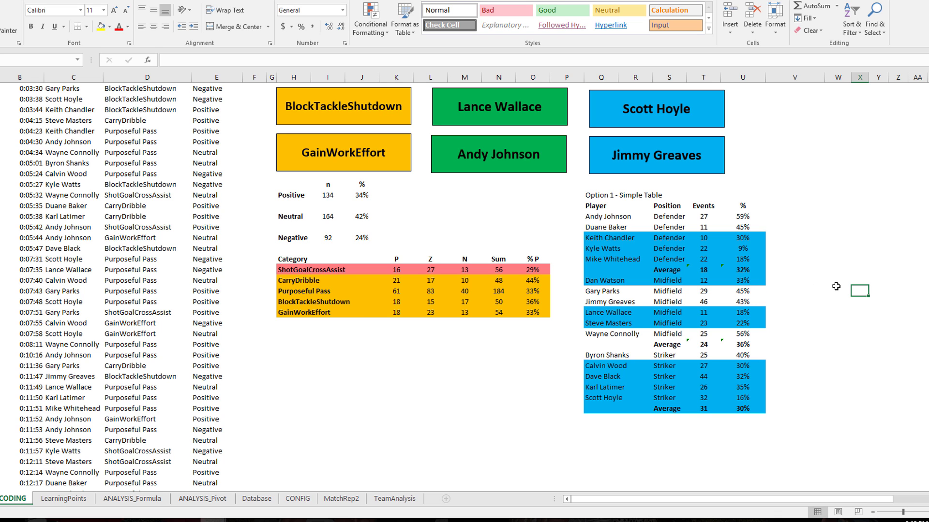
Step: Head the empty column after Outcome as Min
scroll(835, 288, up, 8)
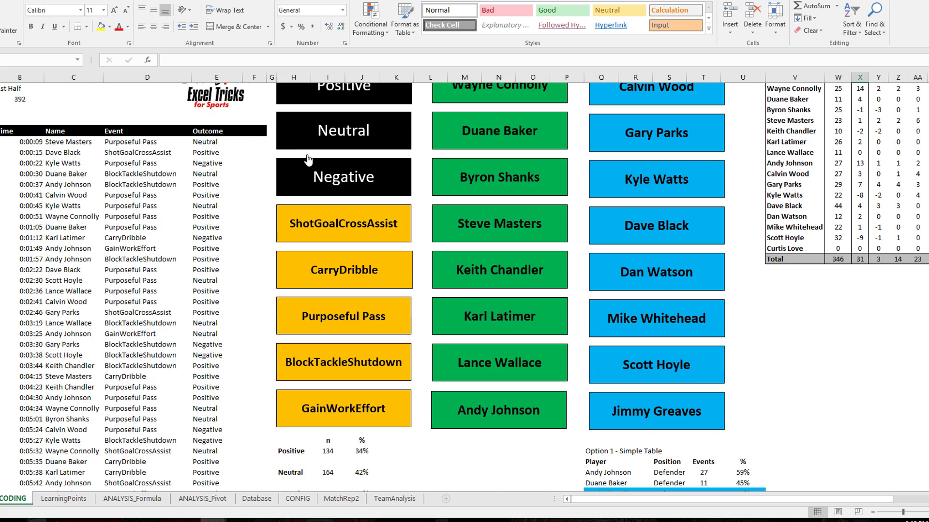
click(251, 142)
click(249, 130)
text(Min)
key(Return)
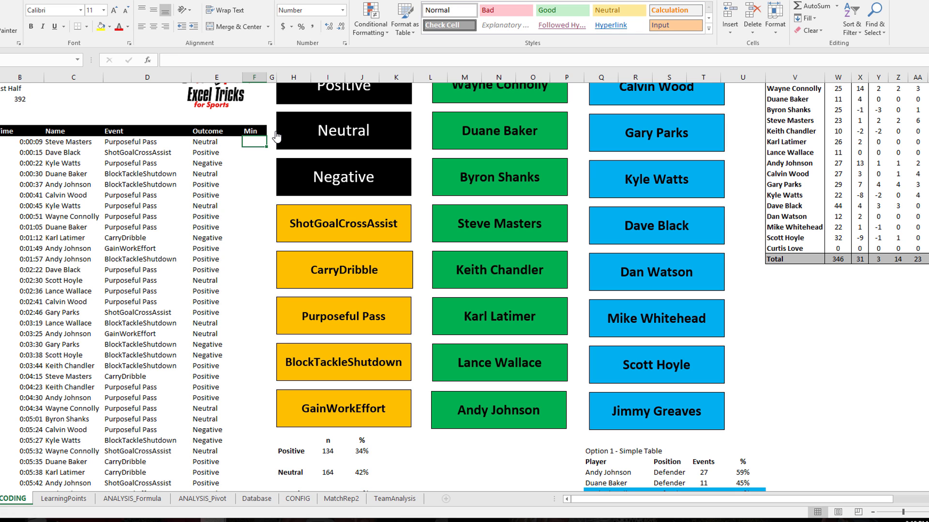
Step: Enter =MINUTE(B10)+1 in F10 and show it as a whole number
text(=MINUTE()
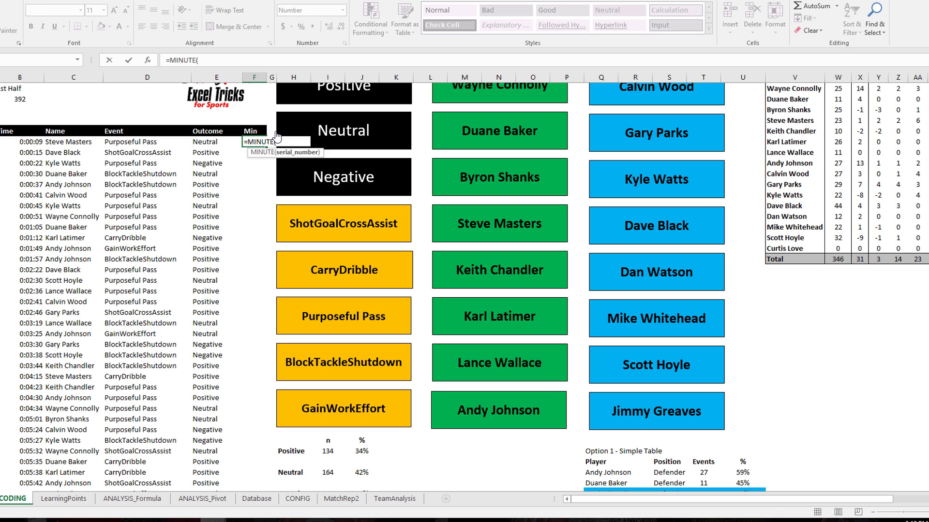
click(28, 143)
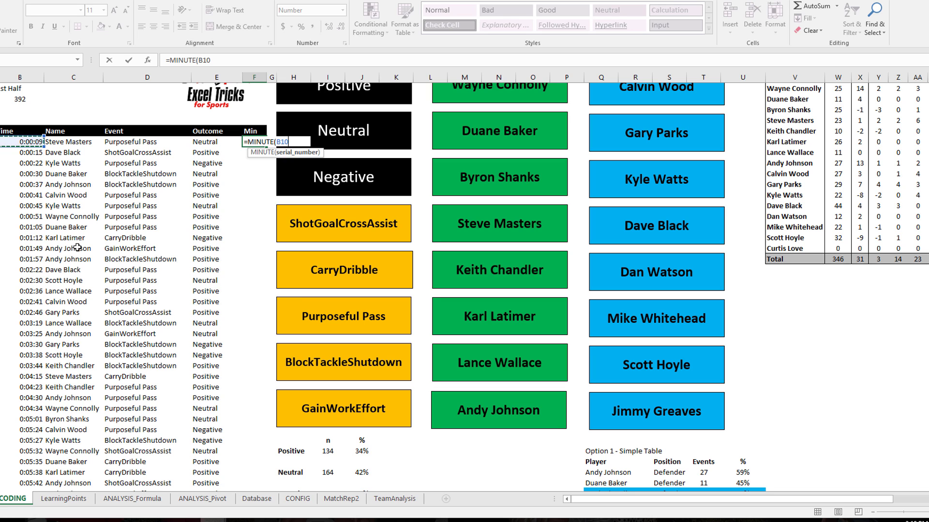
key(Return)
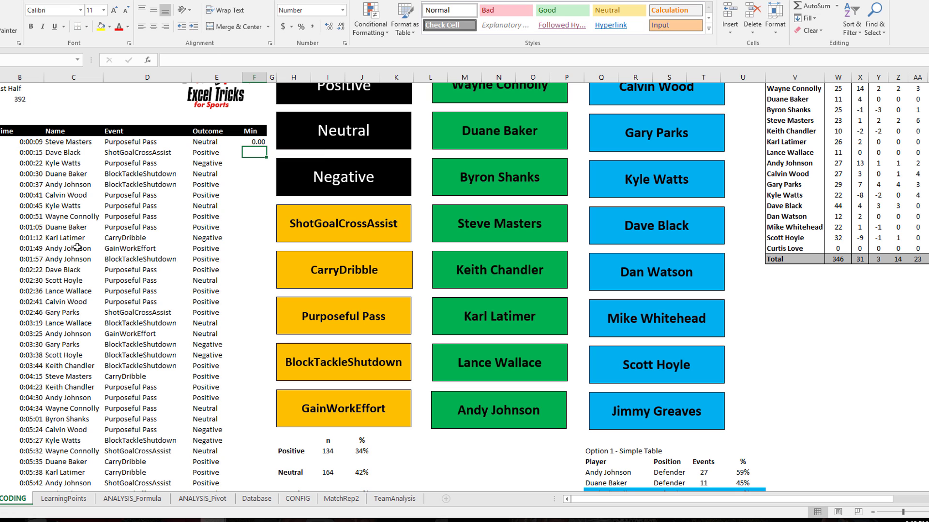
key(Up)
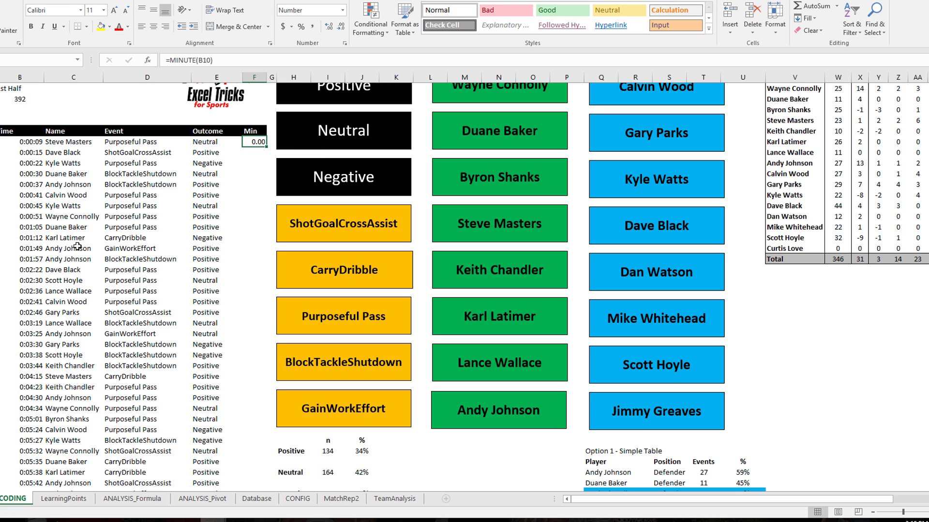
click(248, 63)
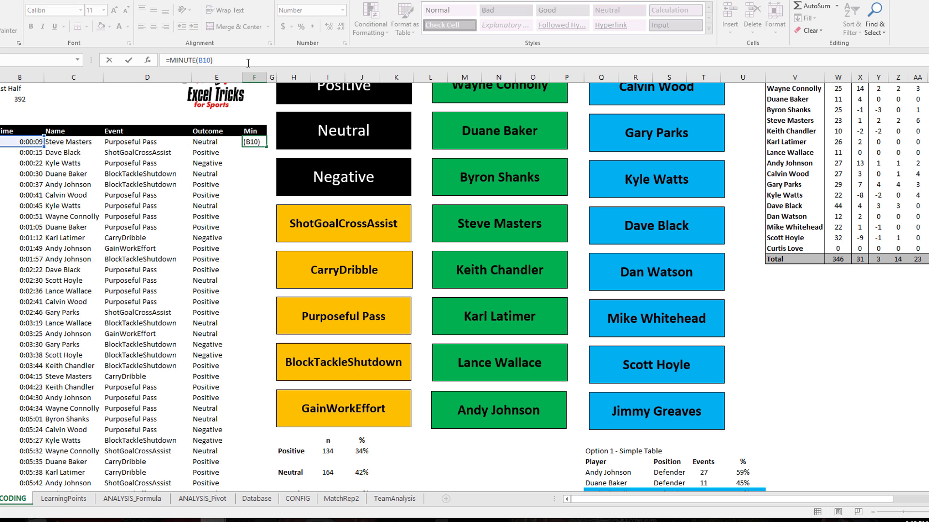
text(+1)
key(ctrl+Return)
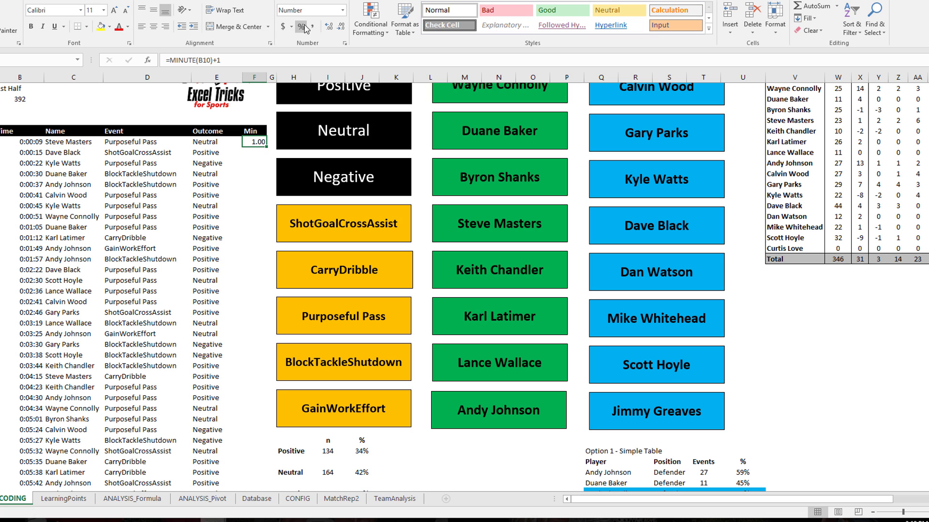
click(341, 27)
click(341, 27)
Step: Fill the minute formula down column F to row 1000
drag(266, 147, 252, 518)
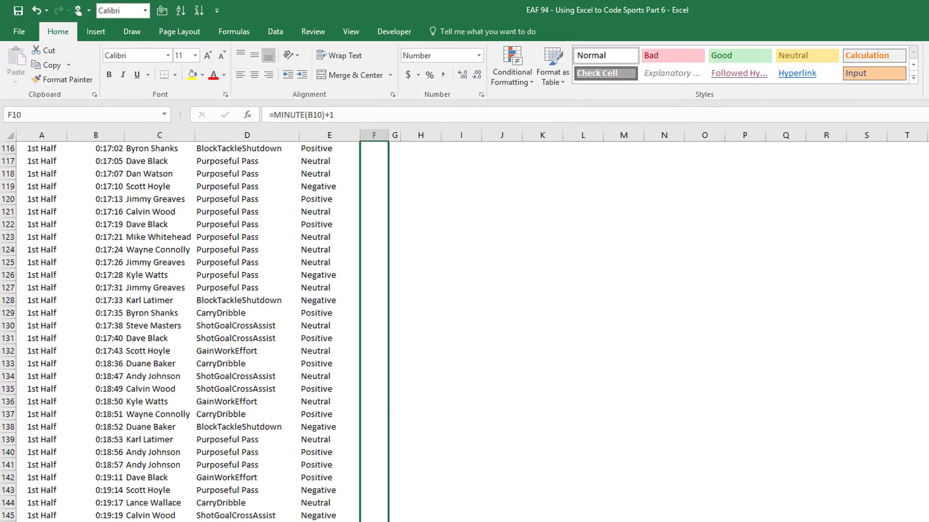
drag(374, 520, 384, 236)
click(378, 223)
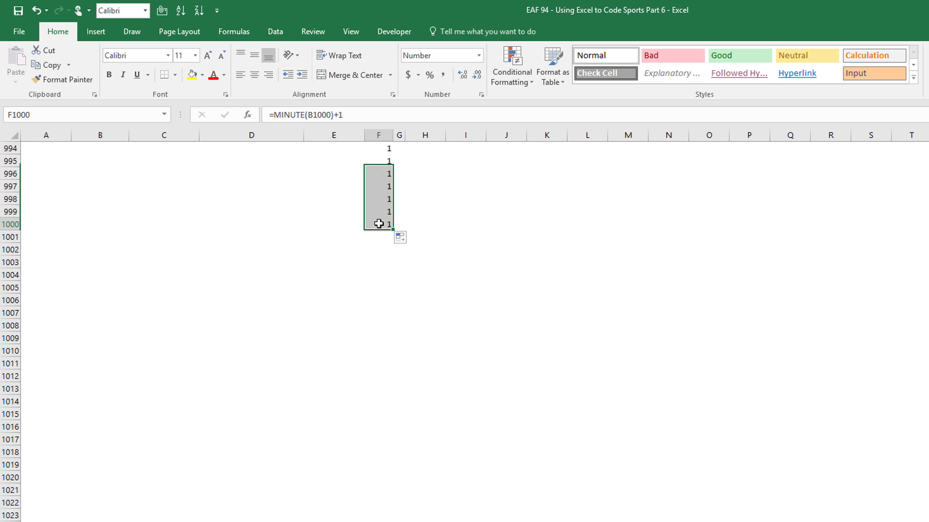
key(ctrl+Up)
key(Down)
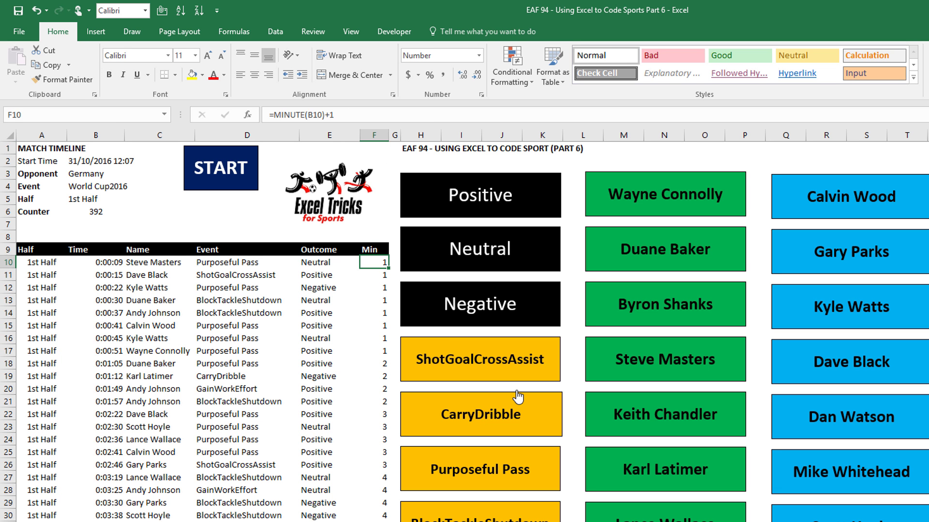
Step: Change F10 to =IF(B10>0,MINUTE(B10)+1,"") and refill it down to row 1000
click(278, 115)
text(if()
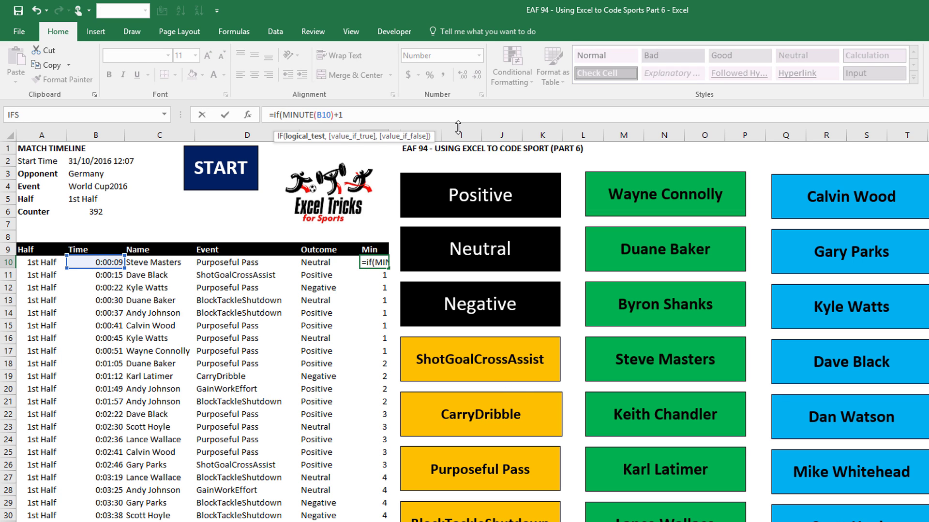
click(90, 261)
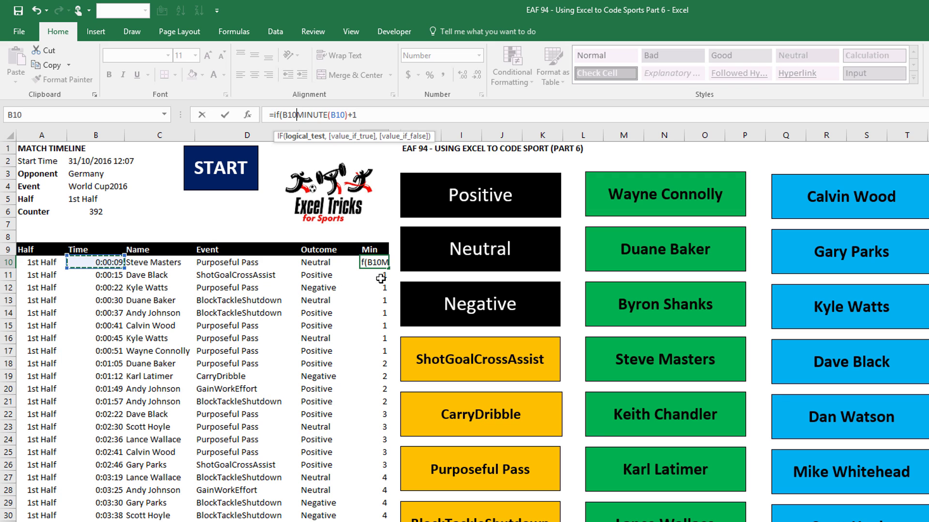
text(>0)
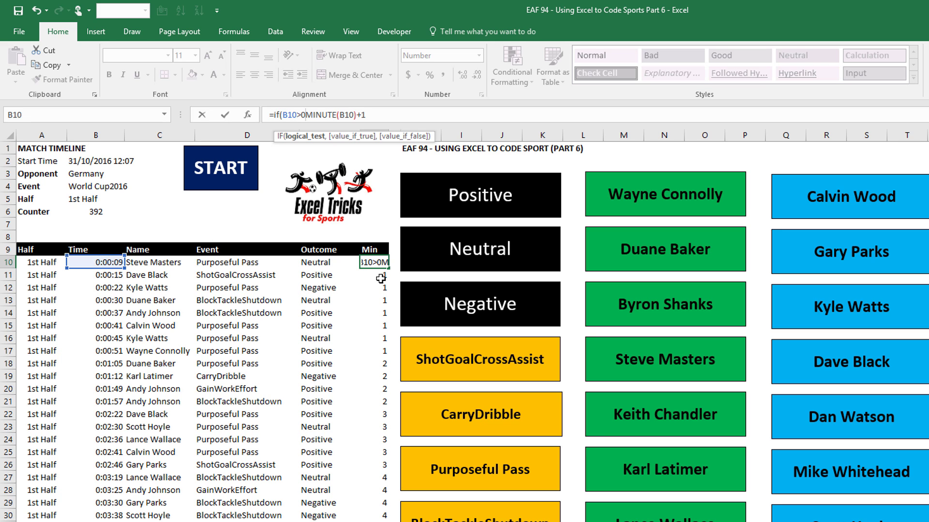
text(,)
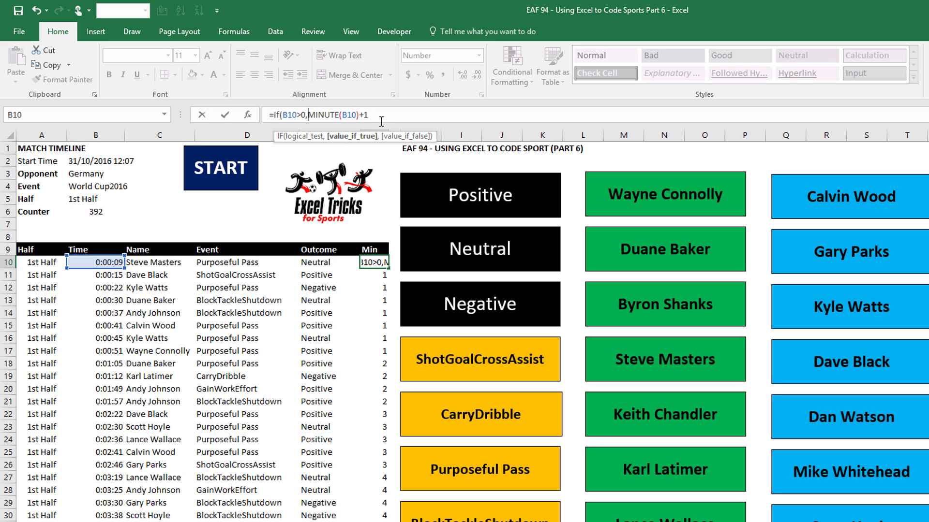
text(,)
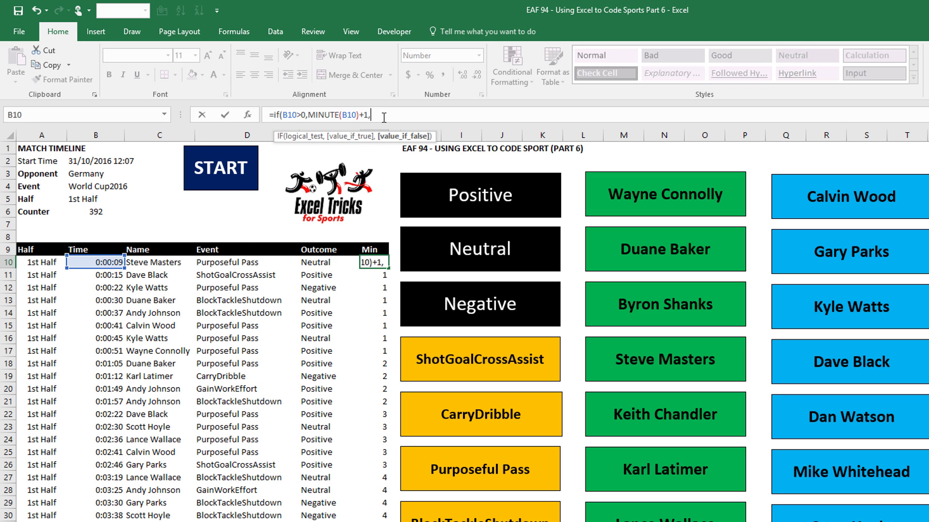
text("")
key(ctrl+Return)
key(ctrl+shift+Down)
click(376, 264)
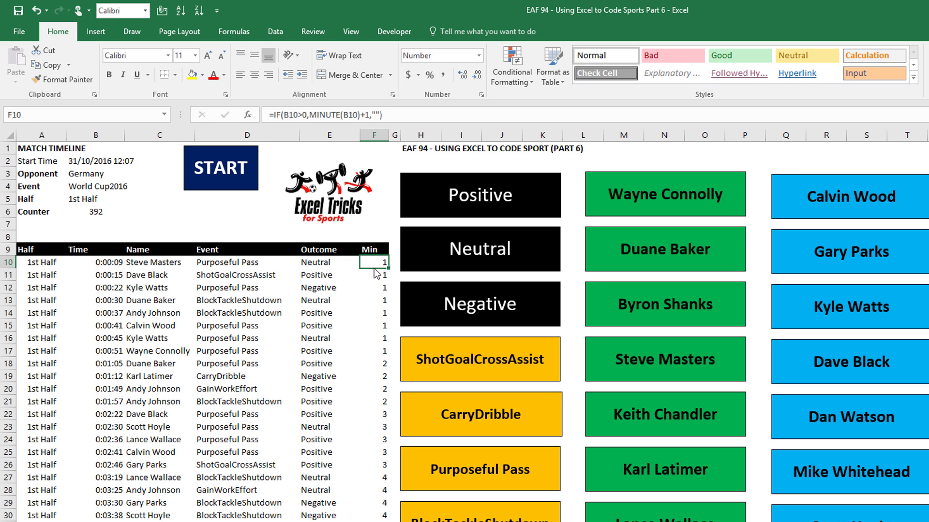
key(ctrl+Down)
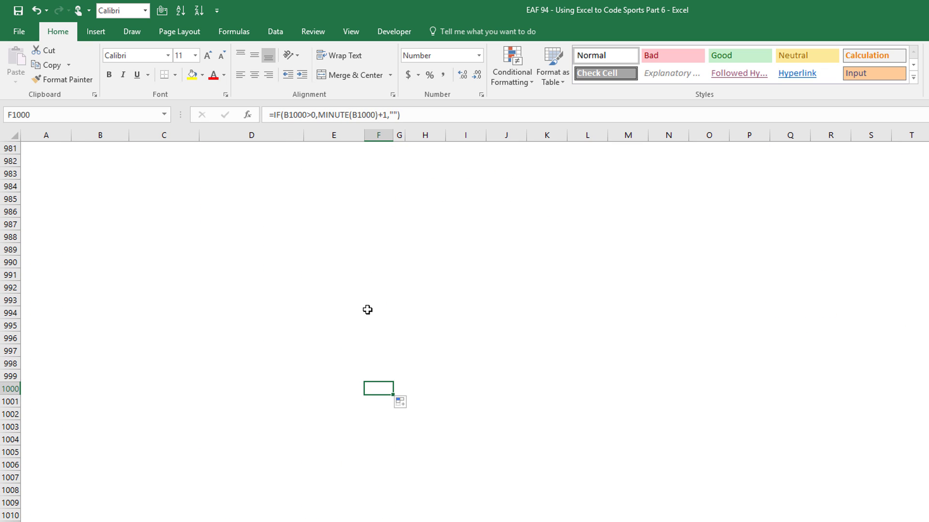
key(ctrl+Home)
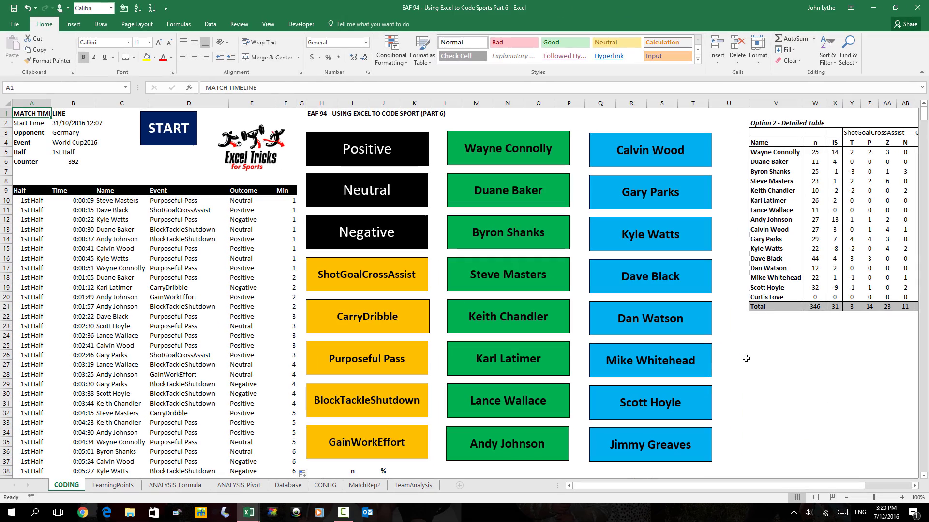
Step: Below the summary tables, enter minutes 1, 2, 3 in H55:H57 under a Min header in H54
scroll(745, 358, down, 11)
scroll(745, 358, down, 1)
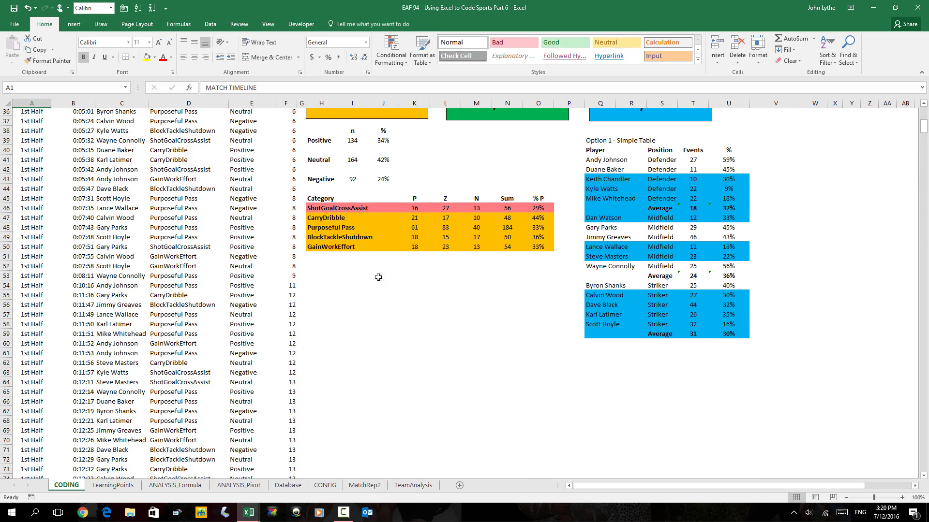
click(321, 287)
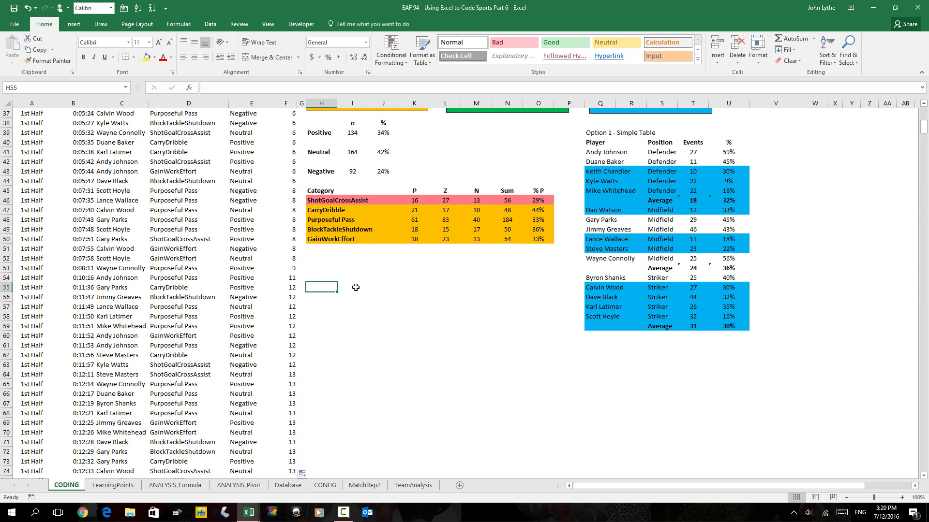
text(1)
key(Return)
text(2)
key(Return)
text(3)
key(Return)
drag(324, 289, 338, 460)
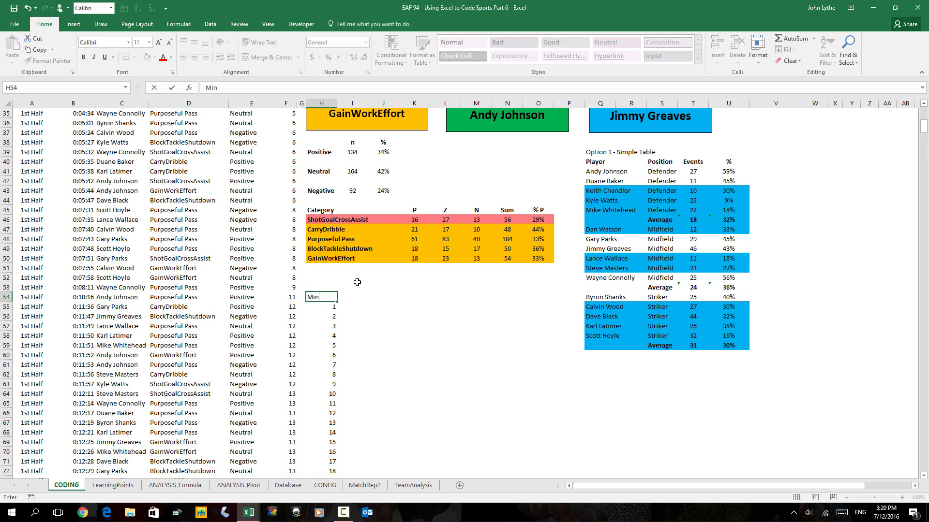
key(Tab)
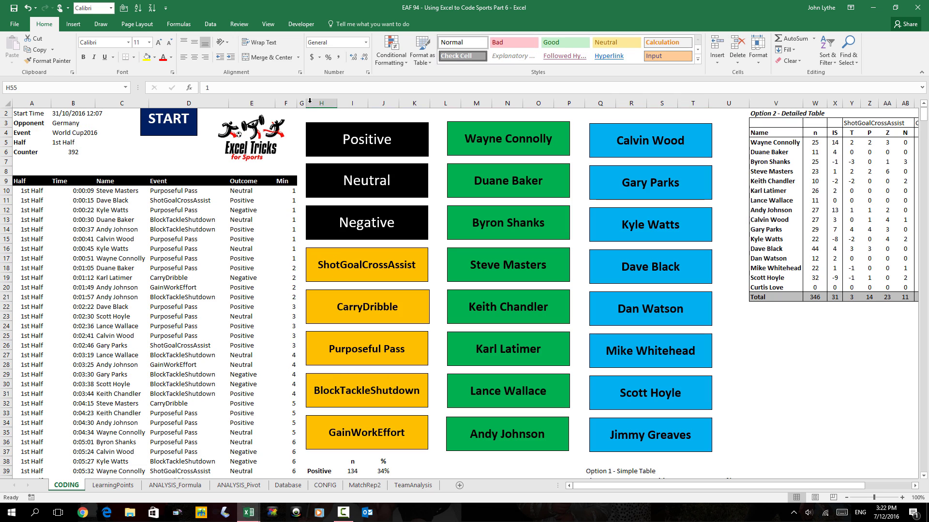
Step: Insert a blank column G beside Min and head it MM
click(302, 102)
right_click(302, 102)
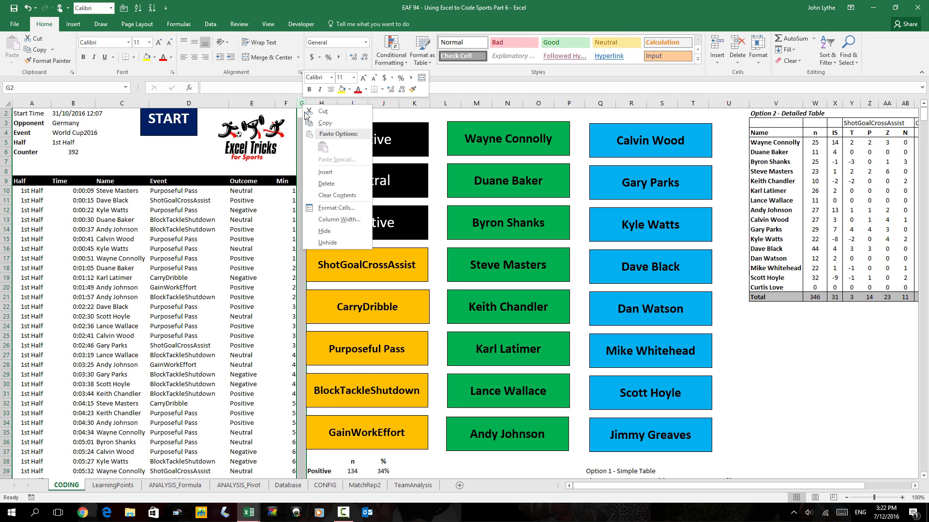
click(323, 170)
click(309, 181)
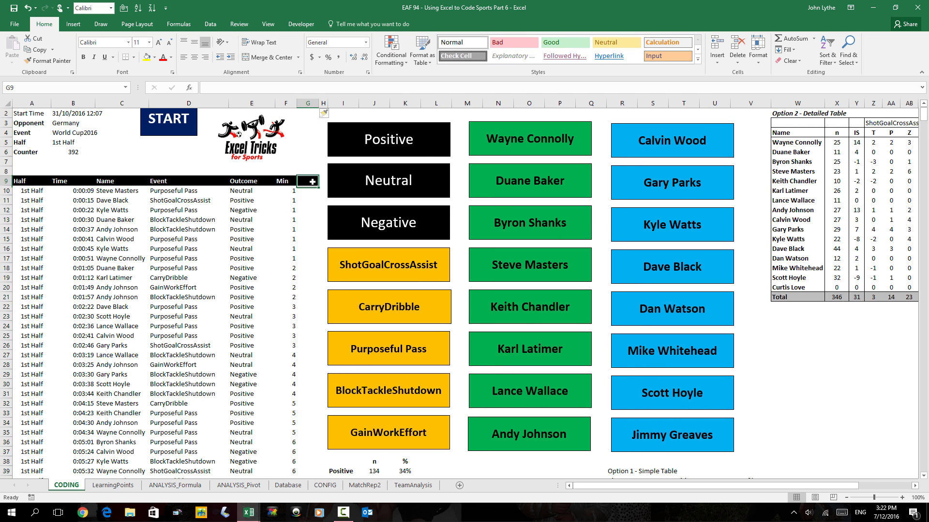
text(MM)
key(Return)
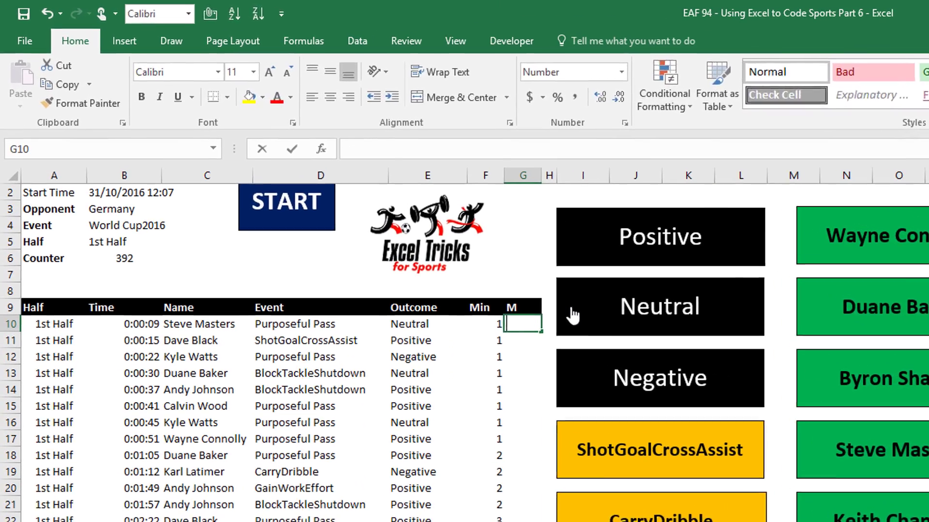
Step: Score outcomes in G10 with nested IFs: Positive 1, Neutral 0, Negative -1, else blank
text(=if()
key(Left)
key(Left)
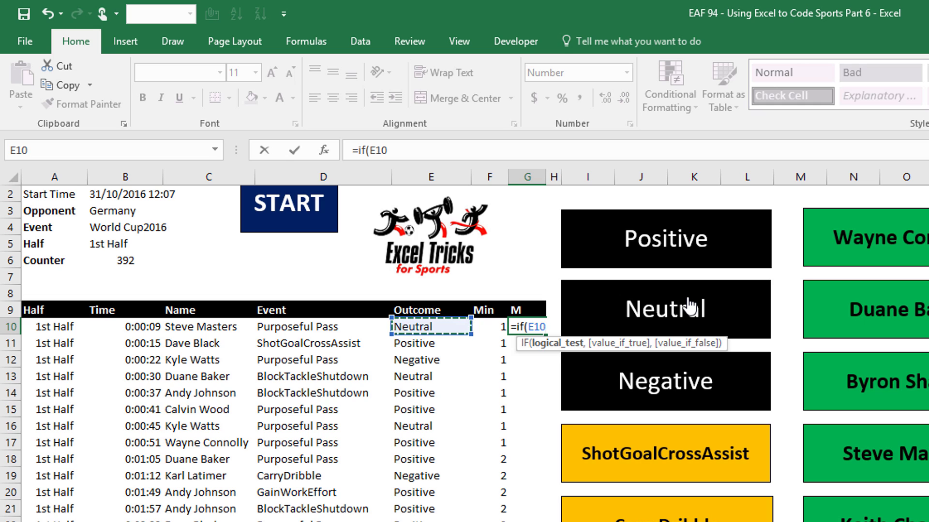
text(="Positive",1)
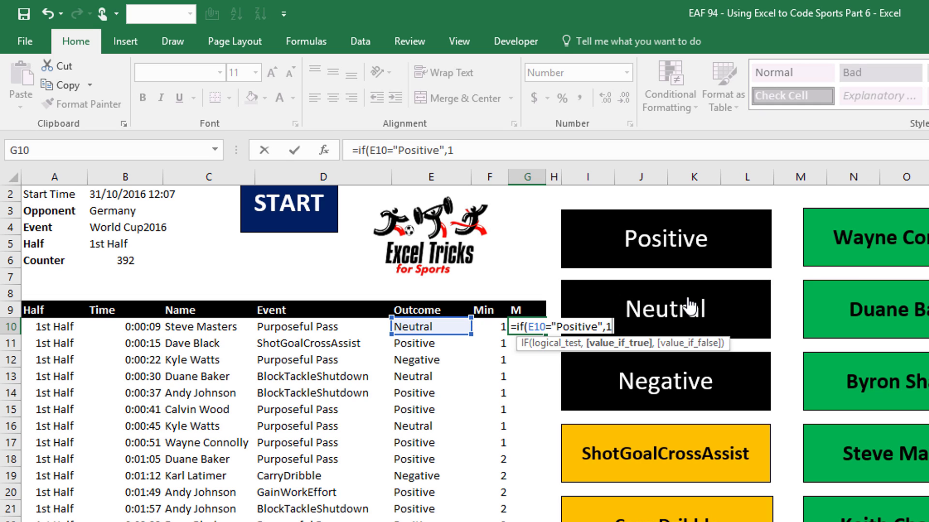
text(,if)
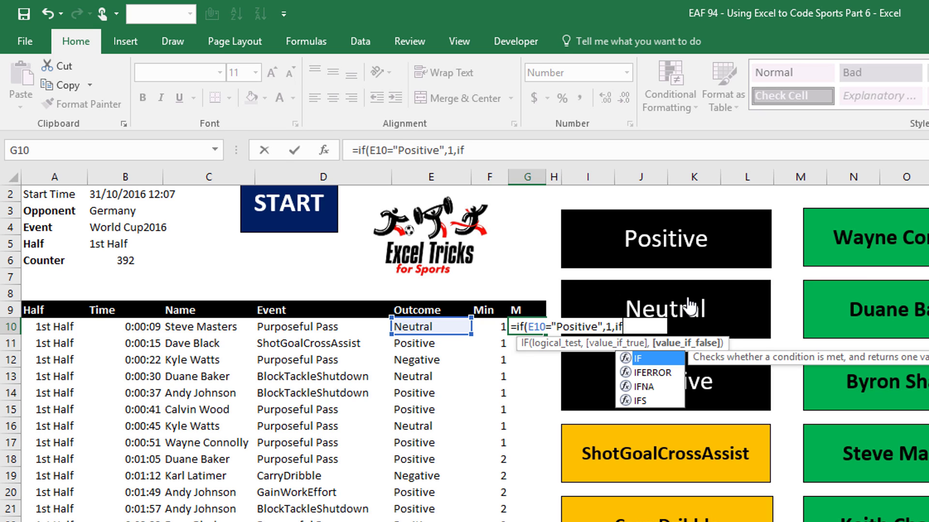
text(()
key(Left)
key(Left)
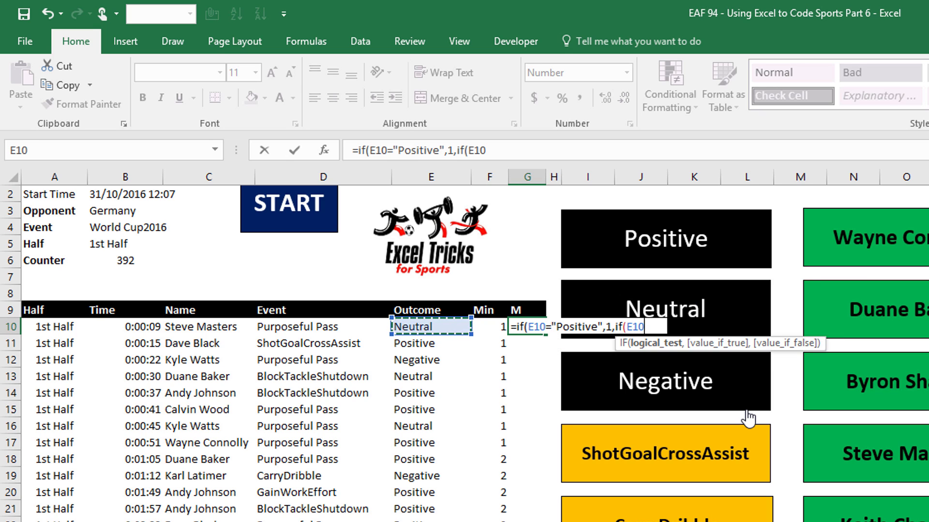
text(="Neutral)
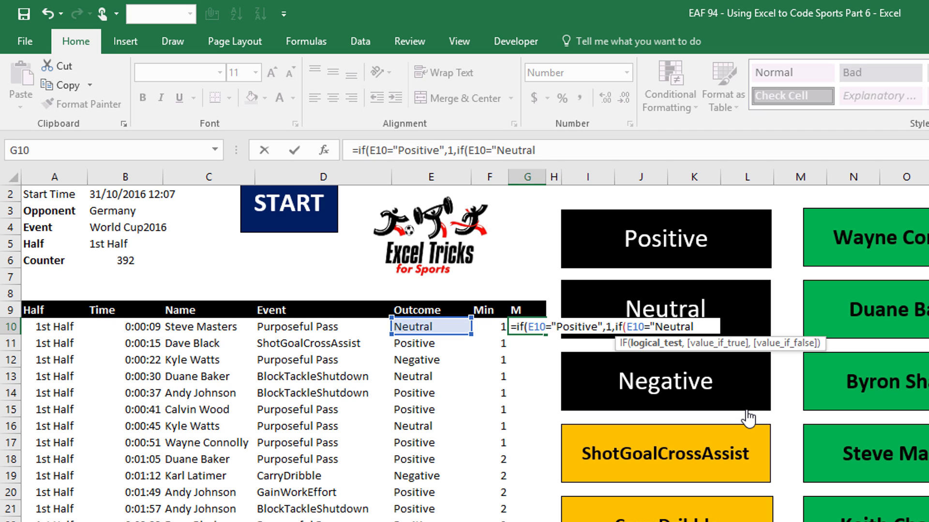
text(",0)
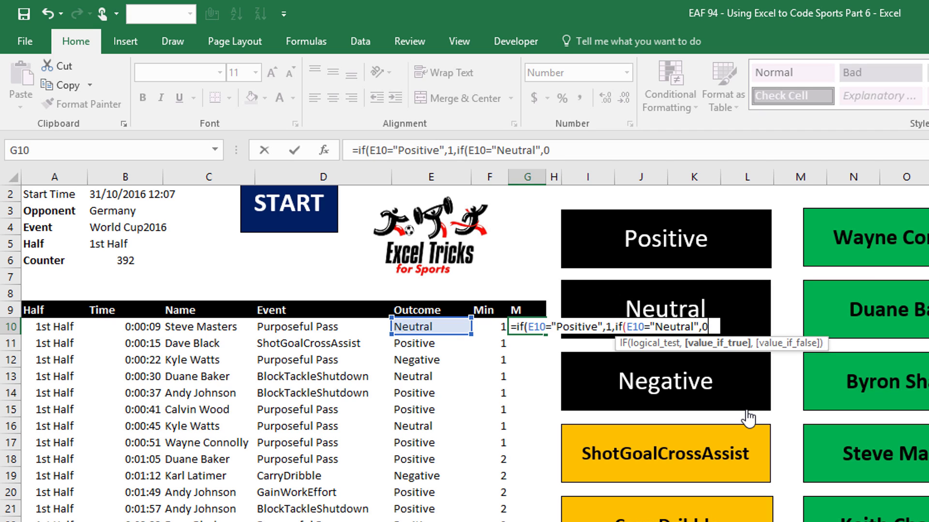
text(,)
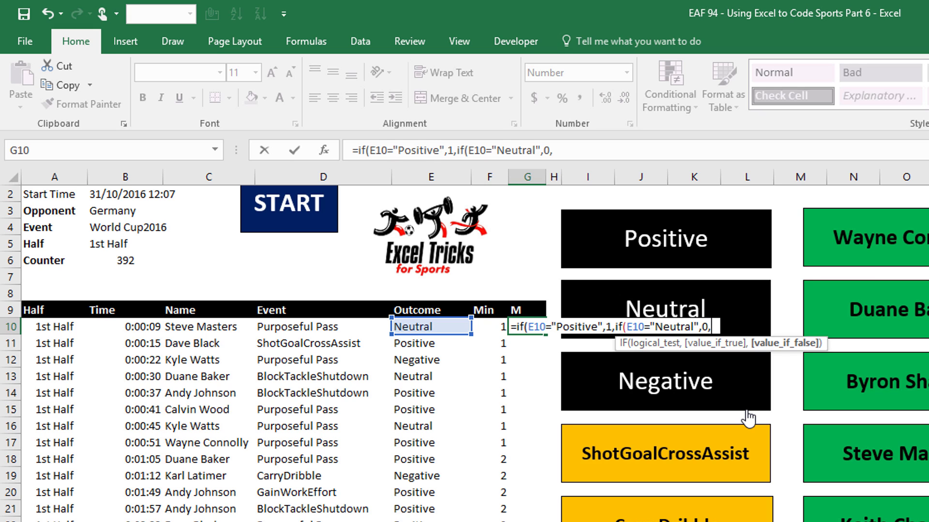
text(if()
click(424, 328)
text(="Negative",-1)
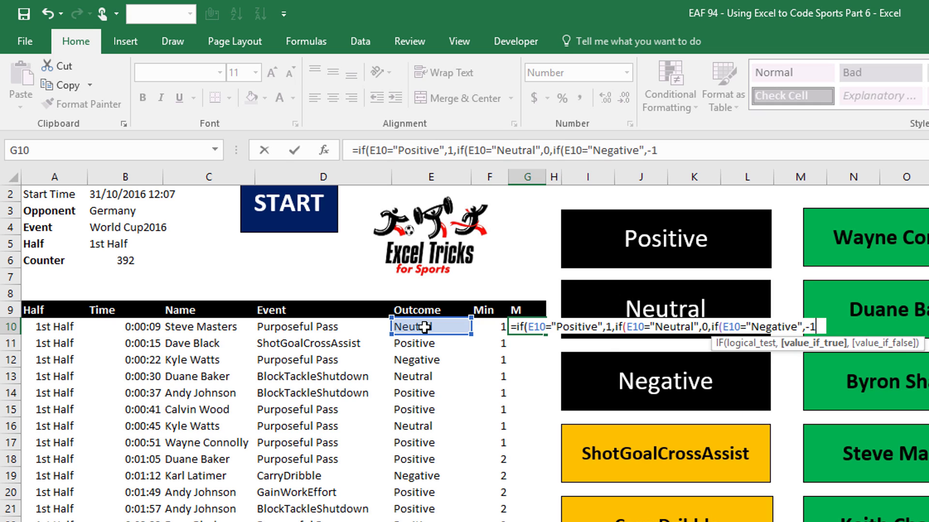
text(,)
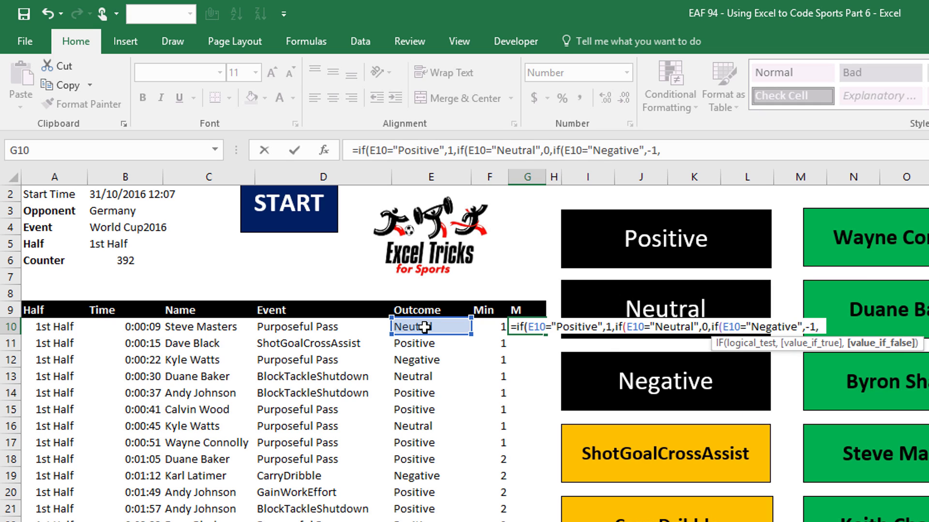
text("")
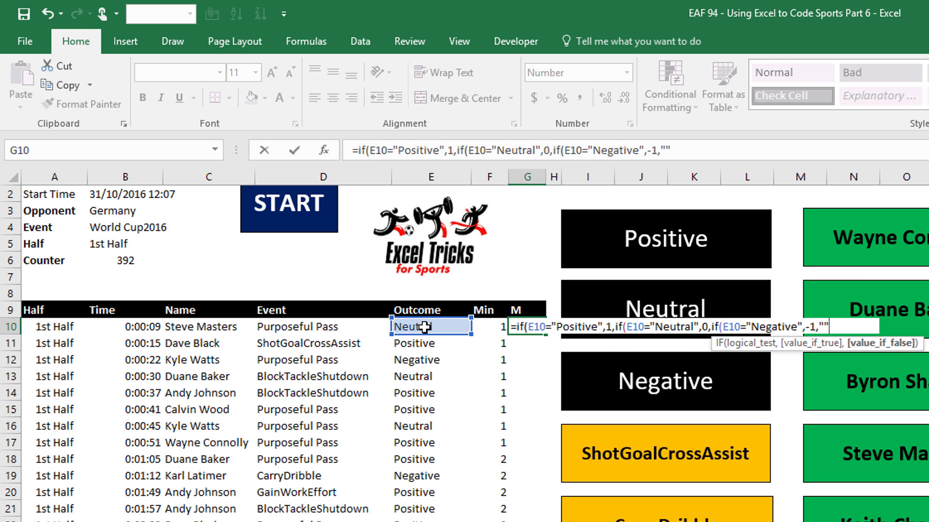
text())))
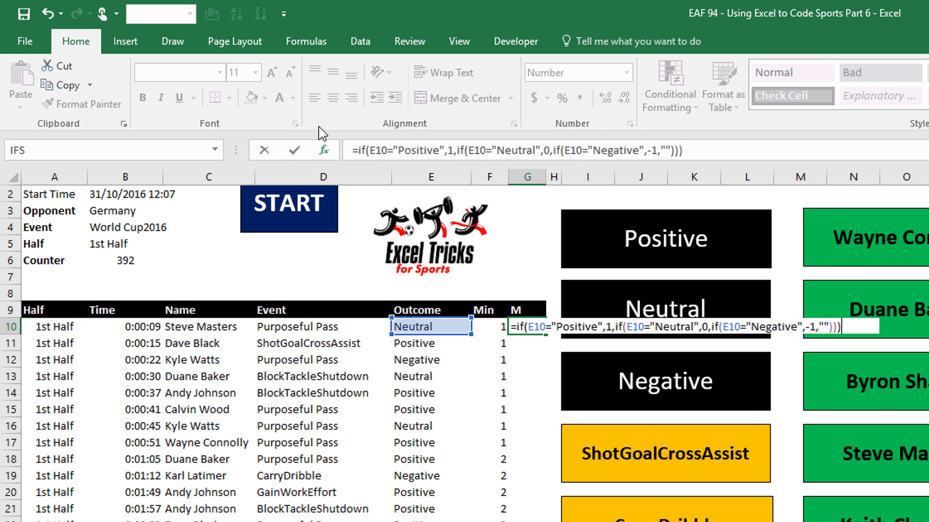
Step: Wrap the G10 scoring formula in IFERROR(...,"") and fill it down column G
click(360, 150)
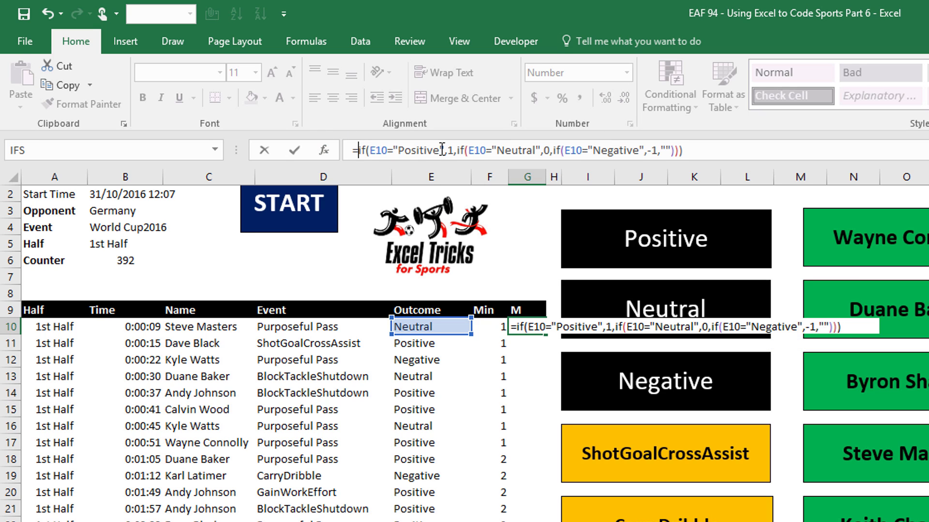
text(iferror()
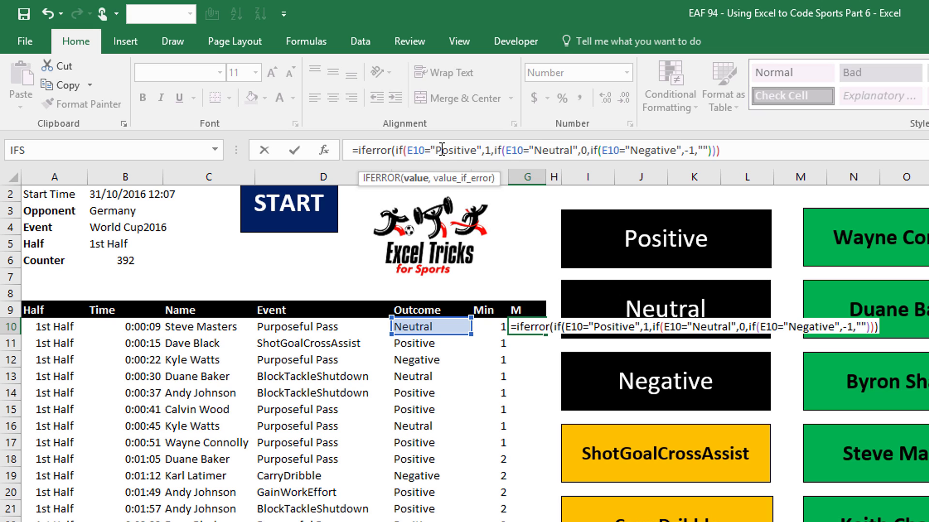
click(732, 151)
text(,"")
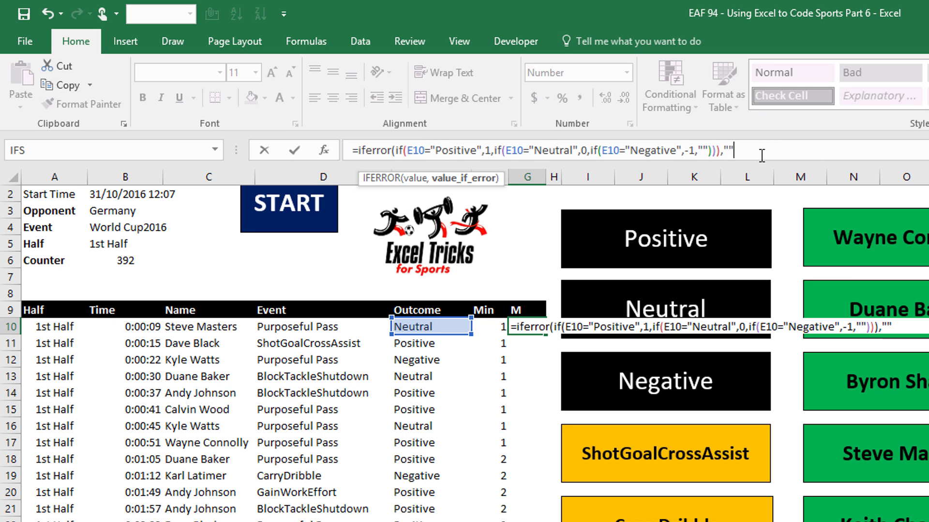
text())
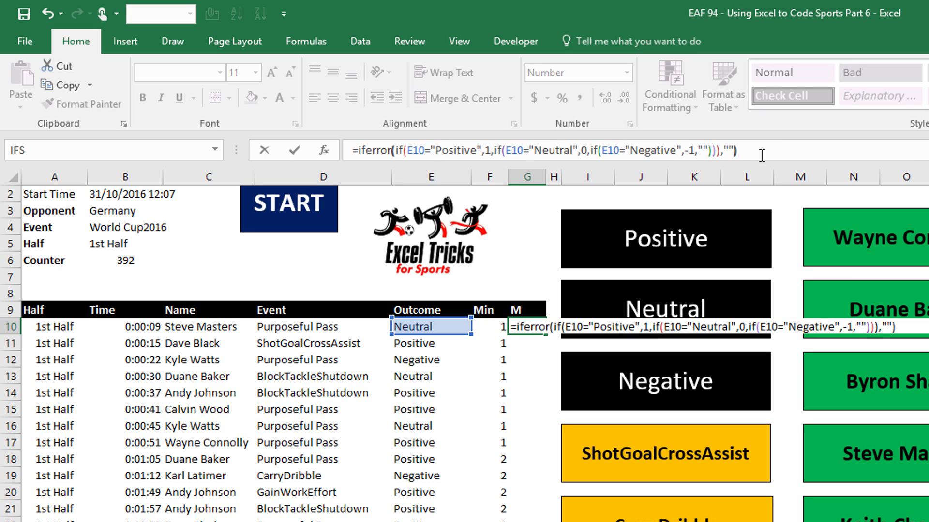
key(ctrl+Return)
double_click(543, 335)
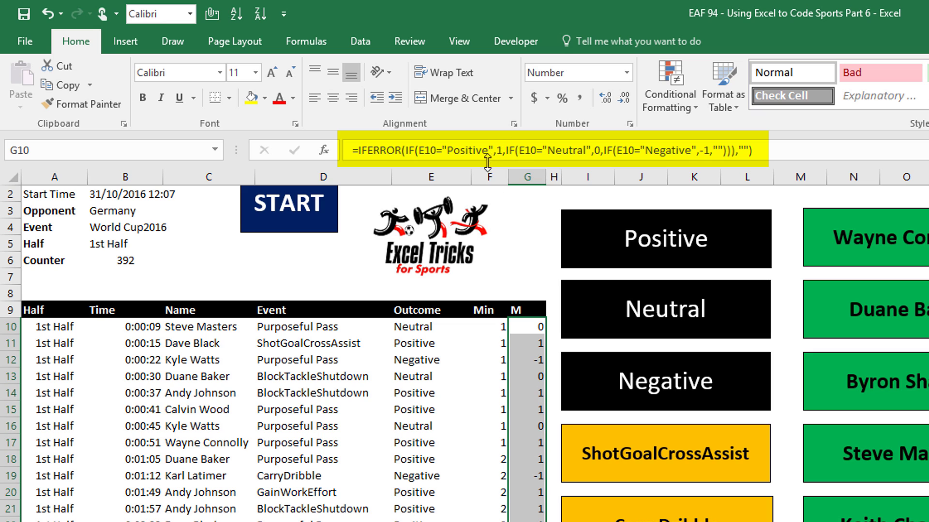
Step: Reweight the G10 formula so Positive scores 1.5 and Neutral 0.5
click(503, 150)
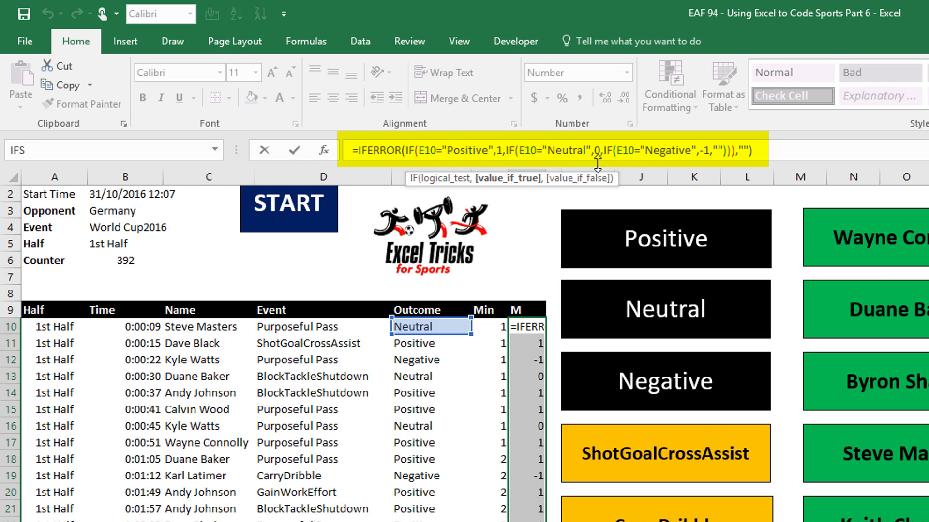
text(.5)
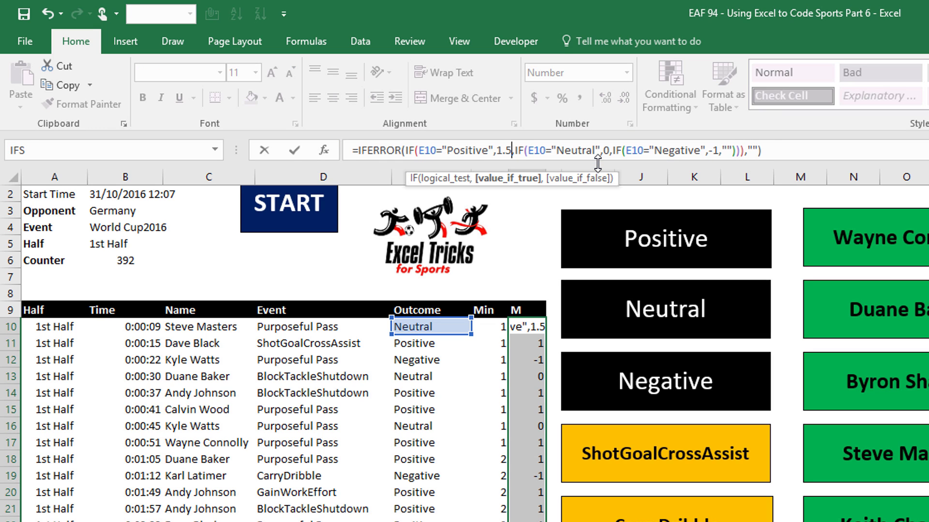
click(609, 150)
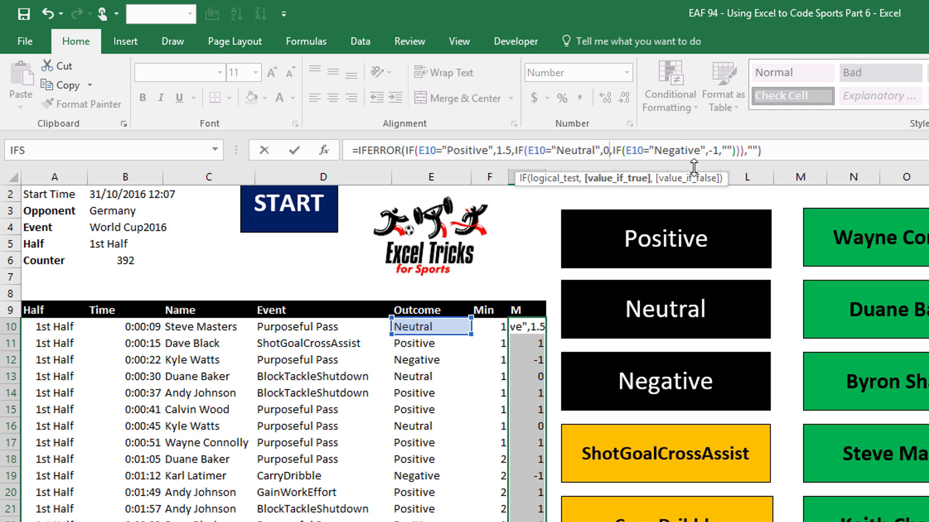
text(.5)
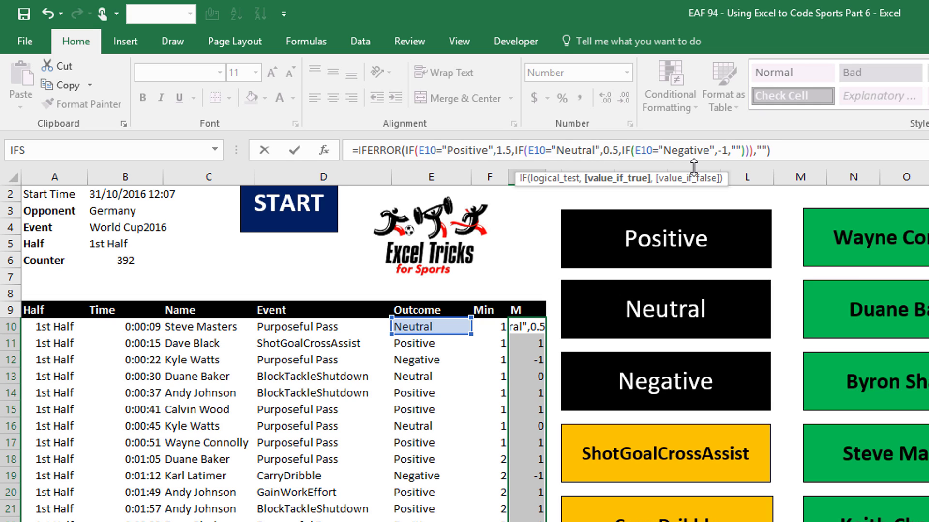
key(Return)
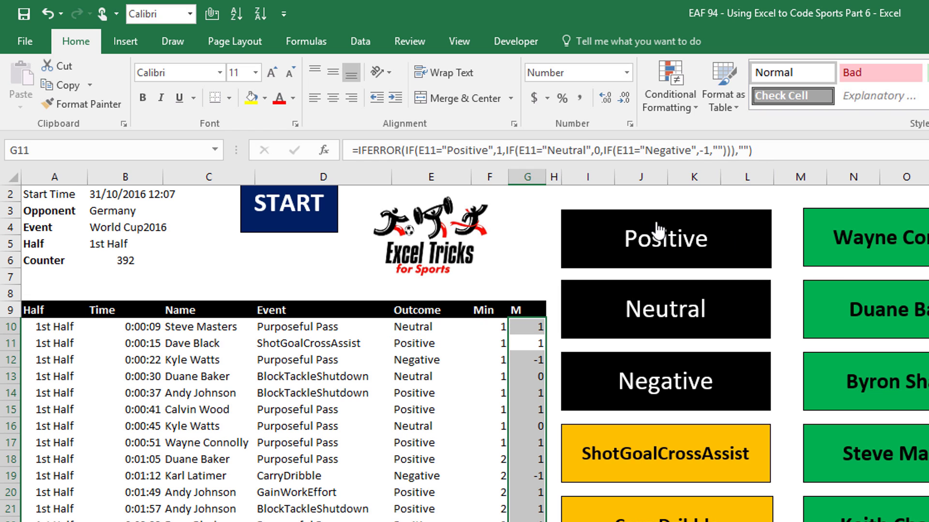
click(535, 326)
Step: Fill the reweighted scores down column G and add an M header in J54
double_click(545, 334)
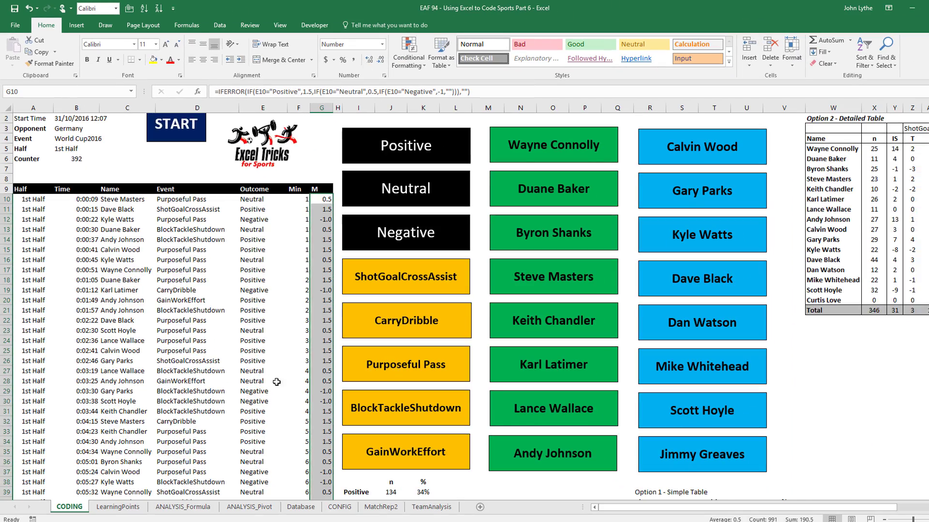
scroll(356, 408, down, 11)
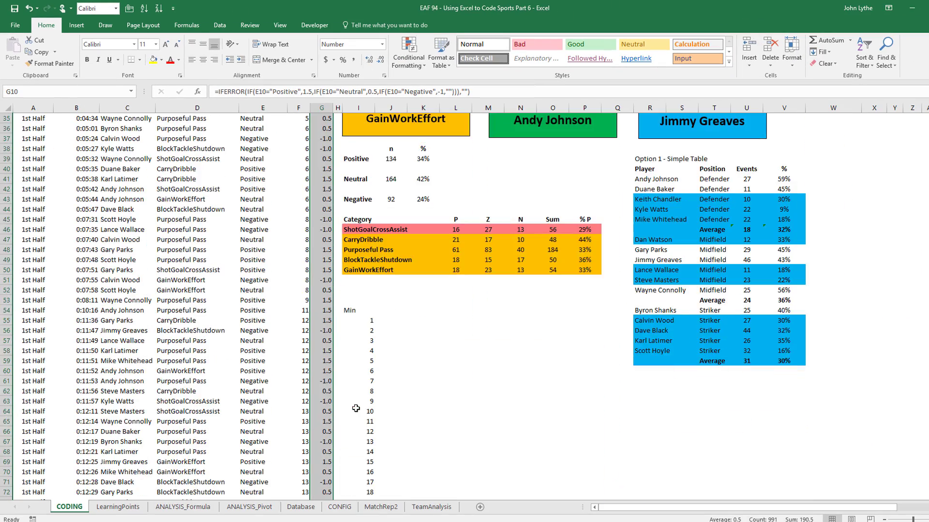
scroll(356, 409, down, 3)
click(384, 217)
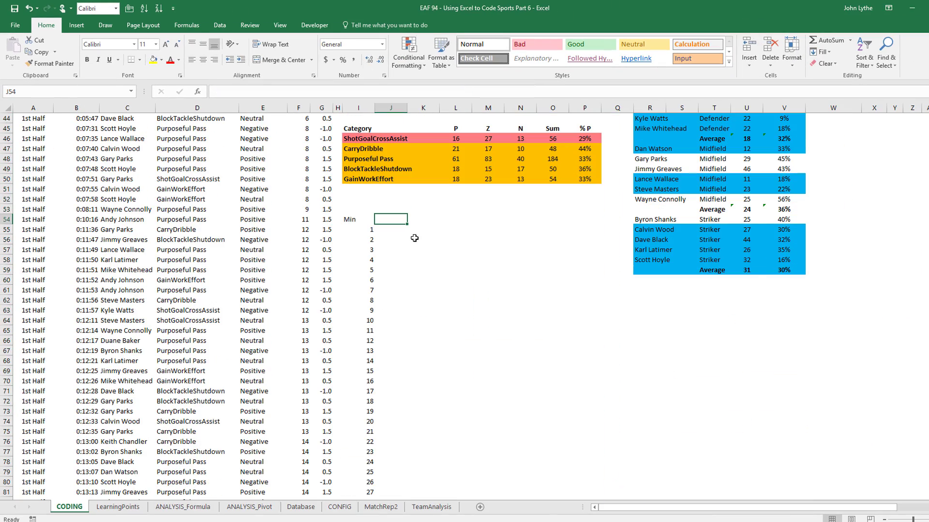
text(M)
key(Return)
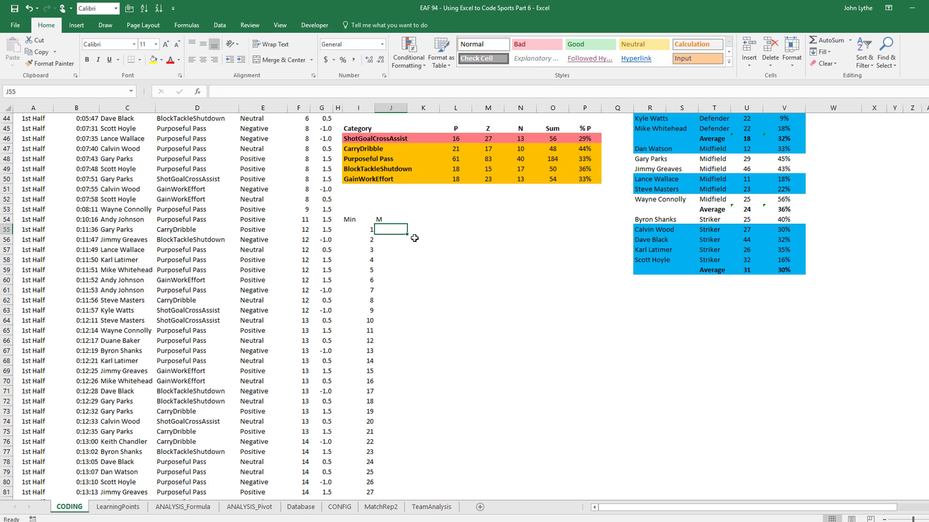
Step: Enter =SUMIF($F$10:$F$1000,I55,$G$10:$G$1000) in J55 to total minute 1's scores
text(=sumif)
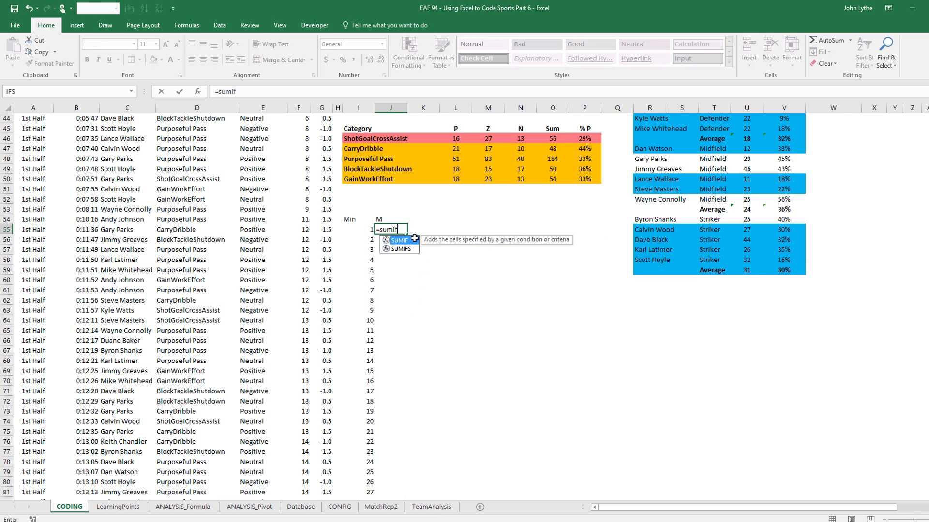
text(()
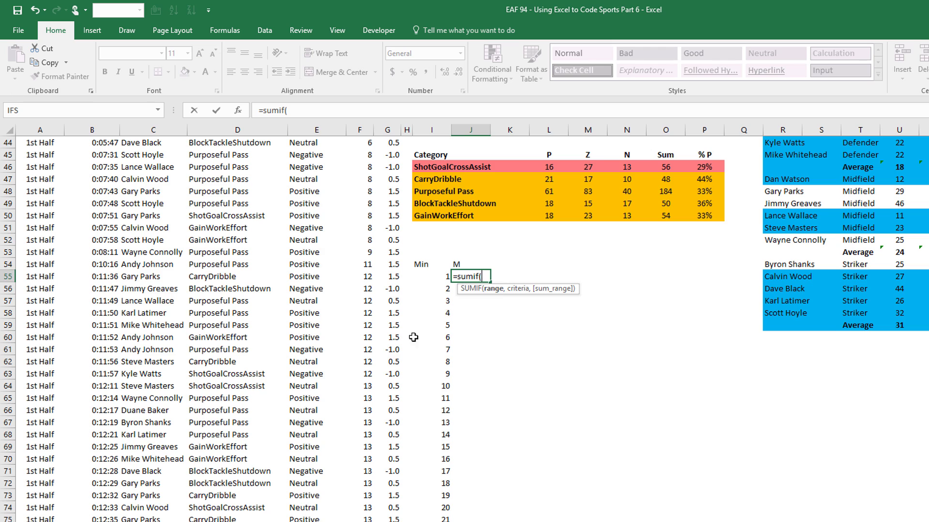
scroll(414, 337, up, 14)
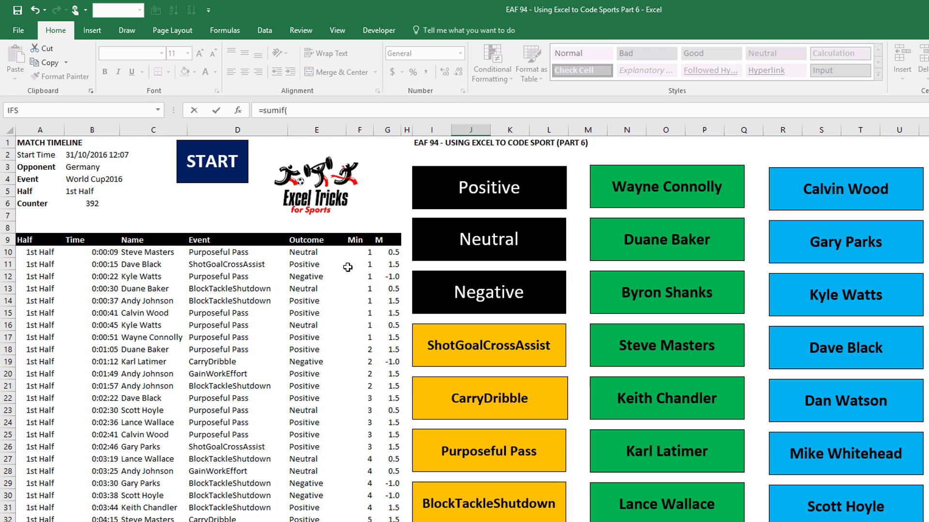
click(365, 255)
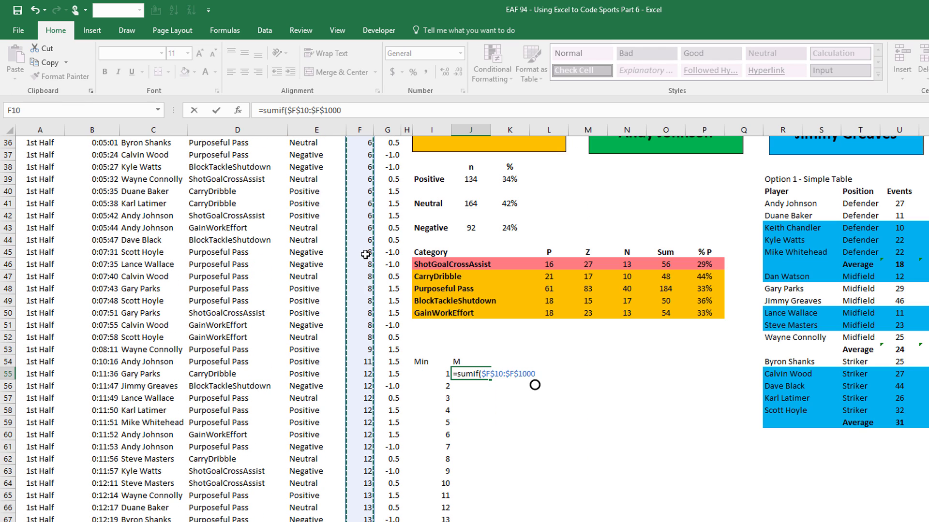
text(,)
click(430, 373)
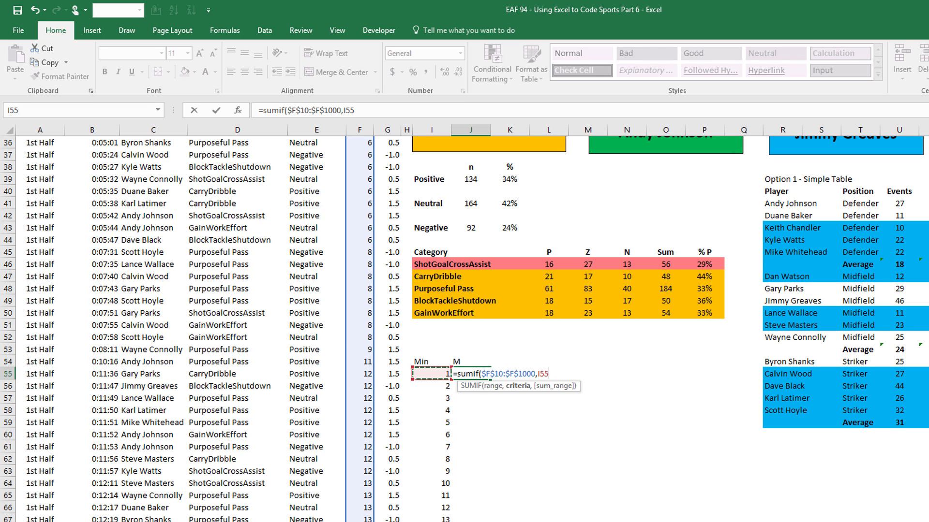
text(,)
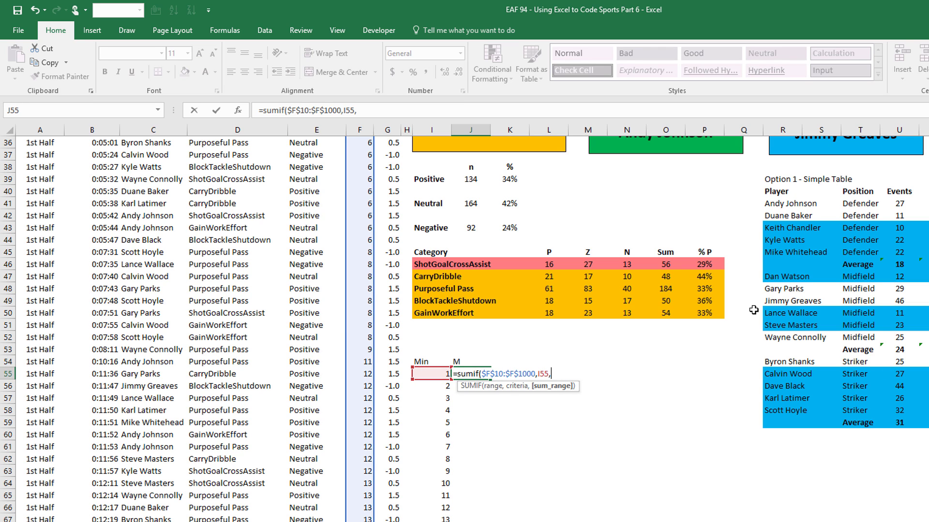
scroll(701, 303, up, 12)
click(394, 253)
key(ctrl+shift+Down)
text())
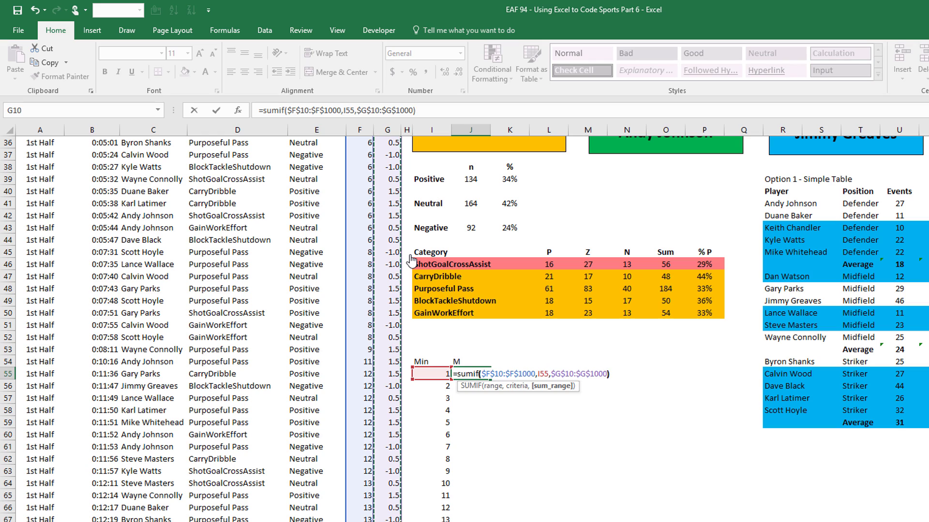
key(Return)
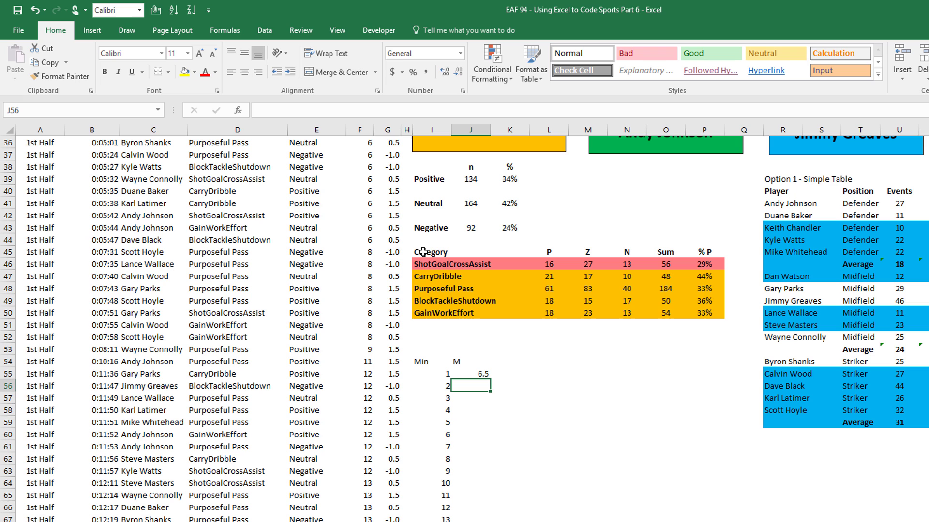
Step: Fill the SUMIF down all minutes and select the Min/M table I54:J99
click(482, 374)
double_click(490, 380)
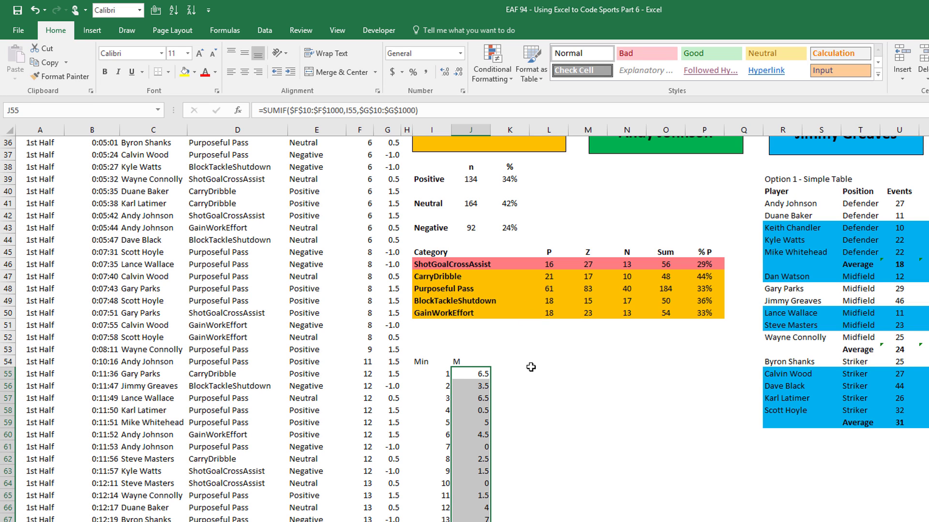
drag(428, 362, 466, 364)
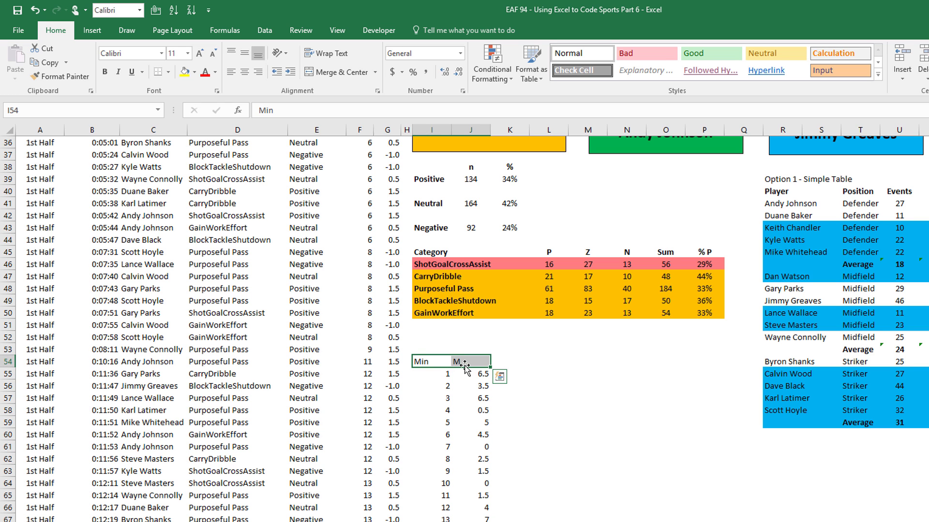
key(ctrl+shift+Down)
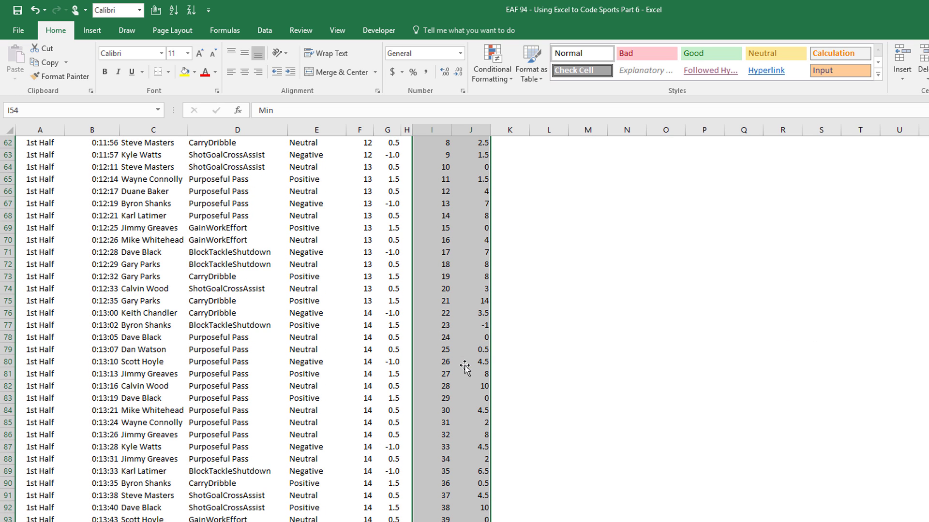
Step: Insert a clustered column chart of the minute table and move it beside the table
click(92, 31)
click(462, 49)
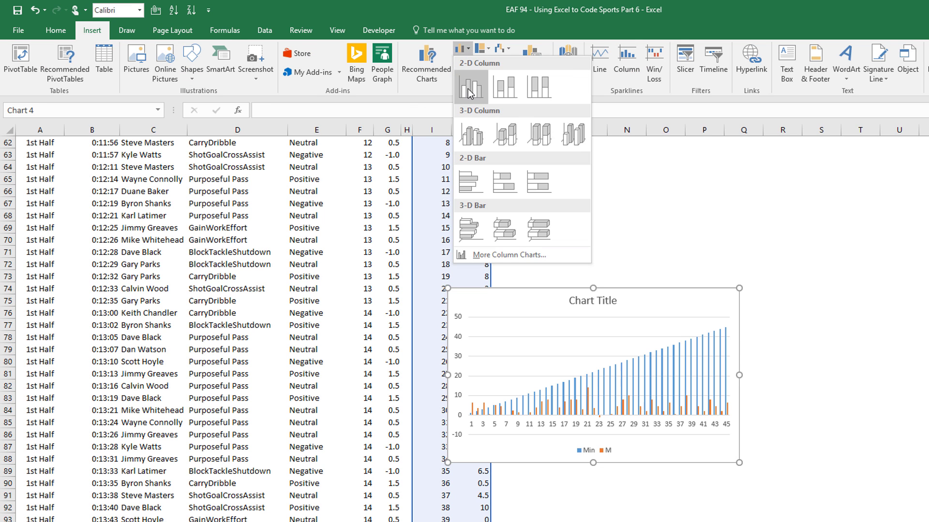
click(468, 89)
scroll(734, 379, up, 5)
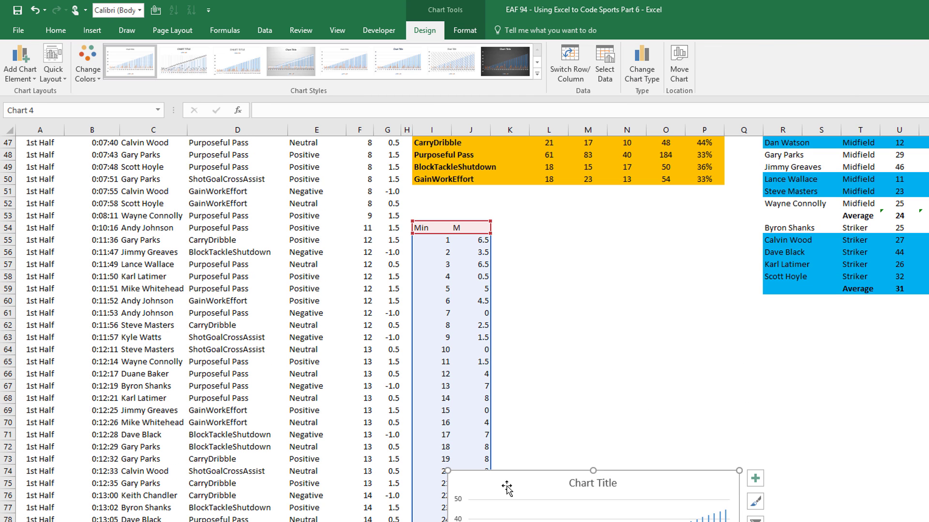
drag(506, 488, 588, 313)
Step: Remove the Min series from the chart's data and widen the chart
right_click(617, 334)
click(639, 412)
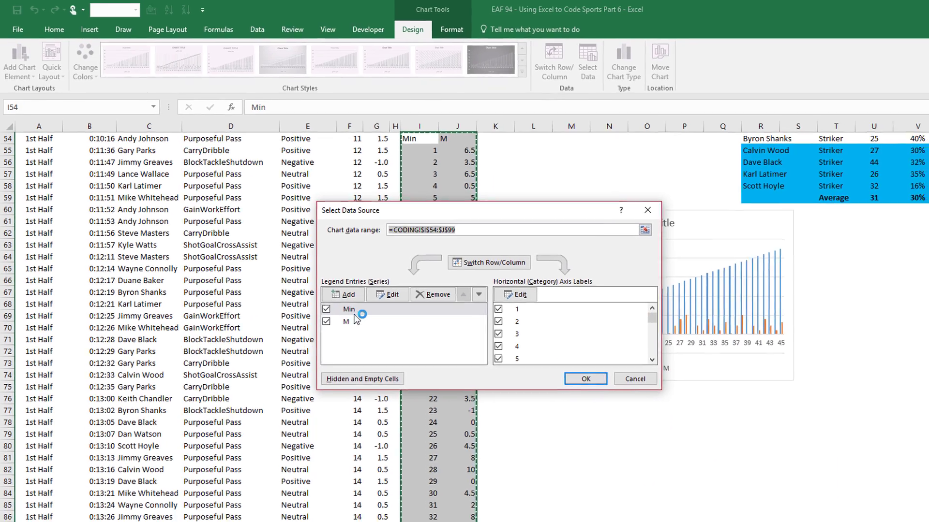
click(446, 303)
click(602, 390)
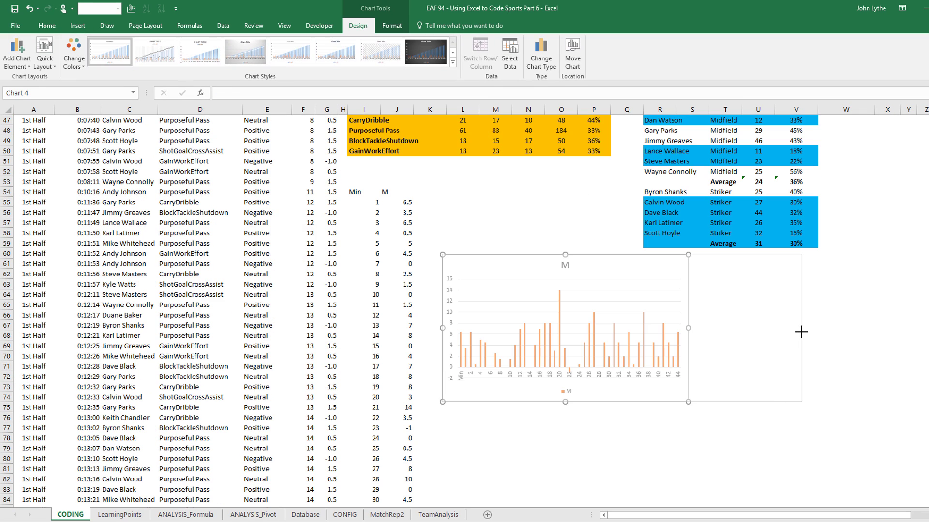
drag(800, 332, 816, 338)
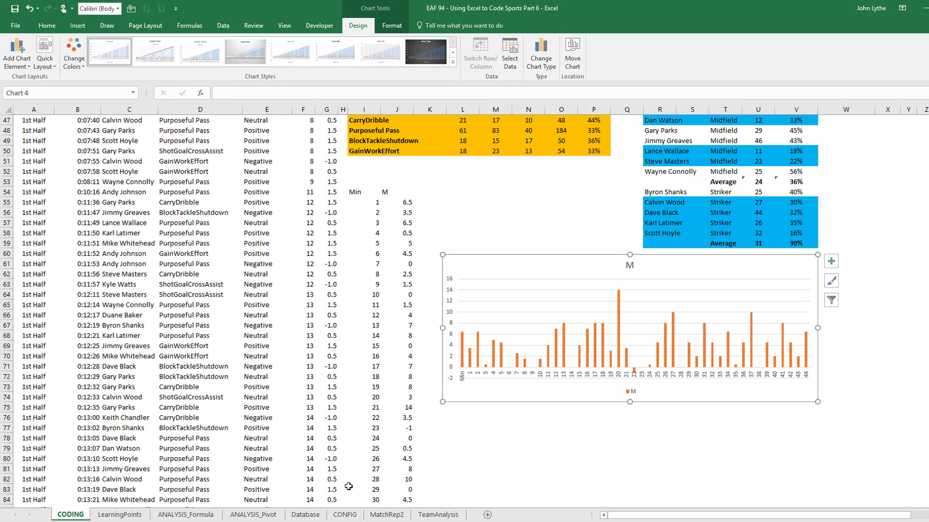
Step: Add a Sum header in K54 and fill =SUM(J$55:J55) down as a running total
click(429, 192)
text(Sum)
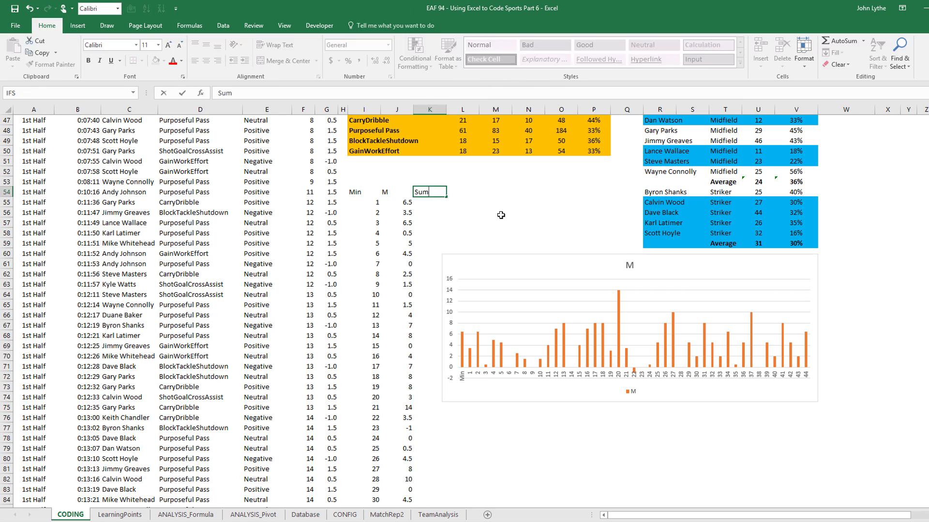
key(Return)
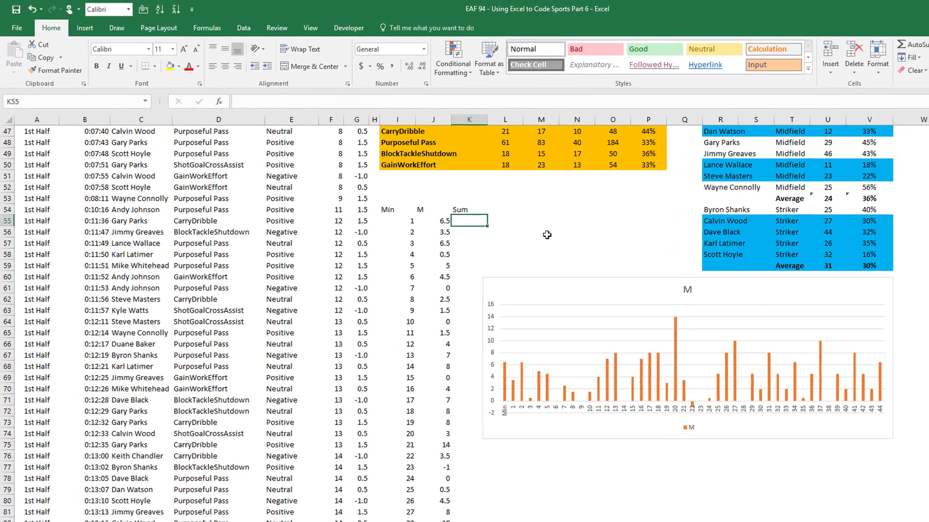
text(=sum()
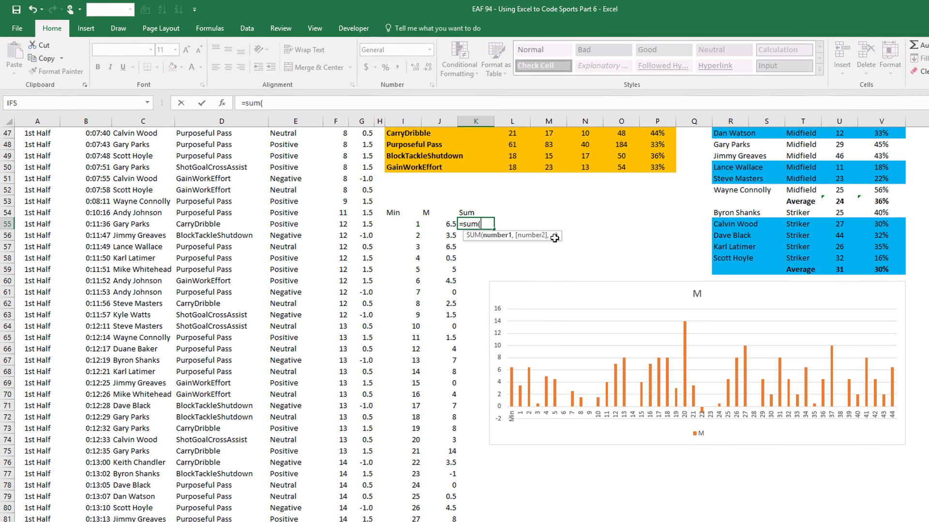
text(J$55:J55))
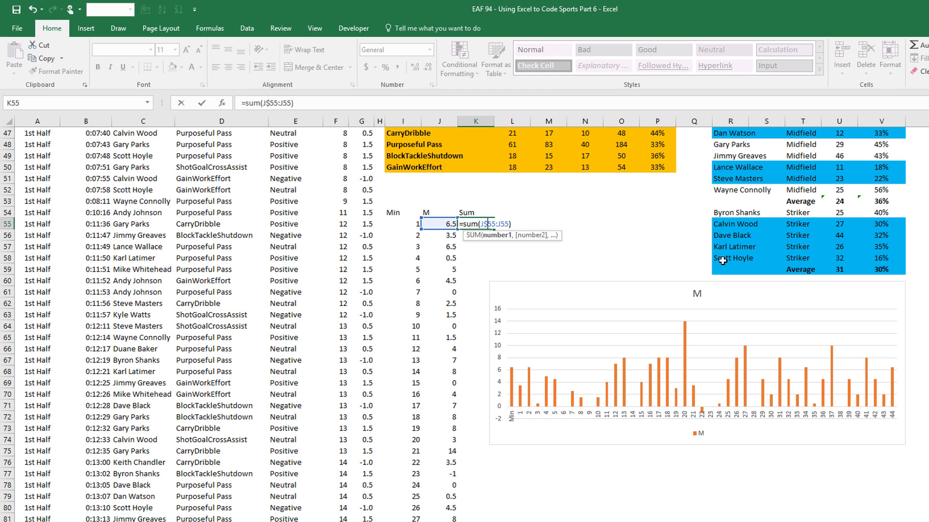
click(317, 103)
key(Return)
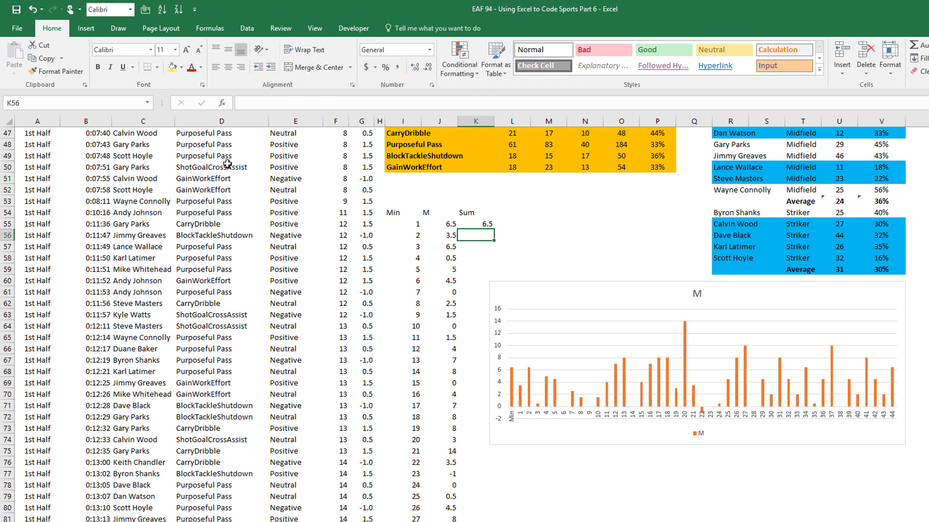
click(477, 223)
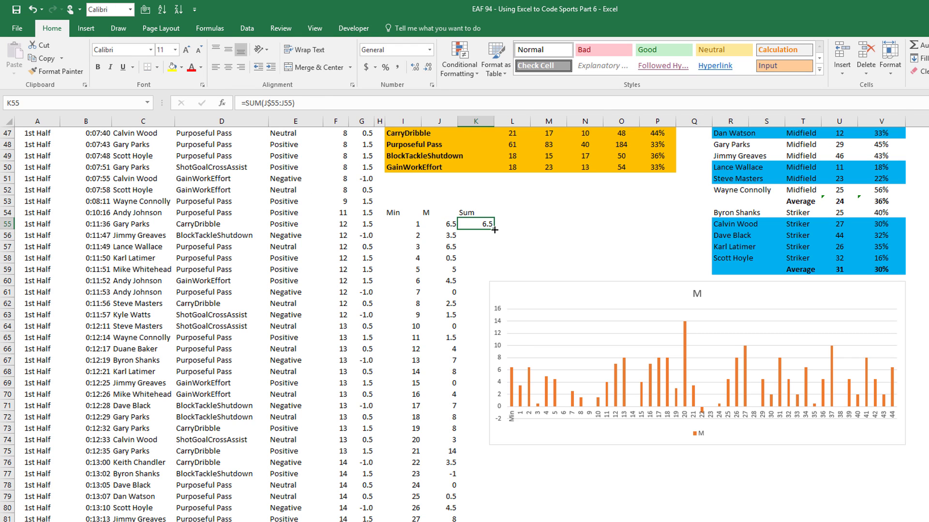
double_click(494, 229)
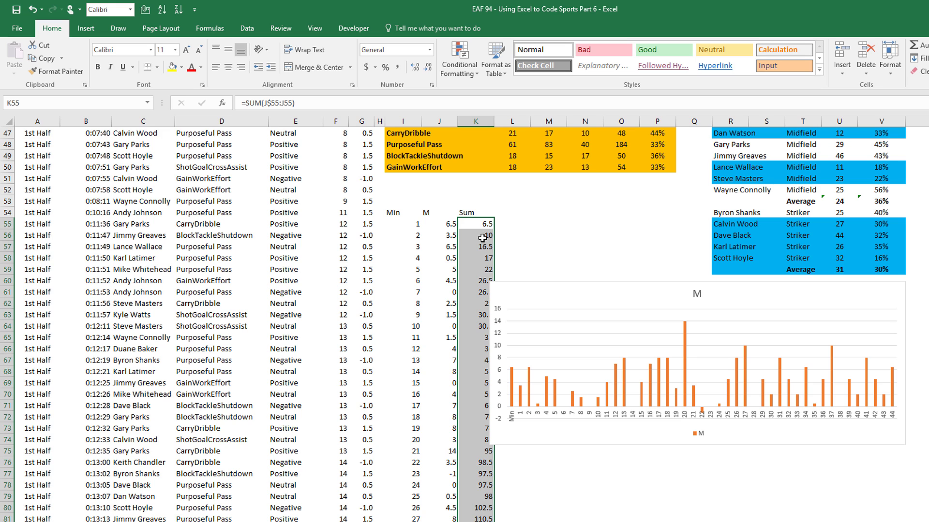
Step: Copy the running-sum values in column K and paste them into the chart as Series2
right_click(481, 236)
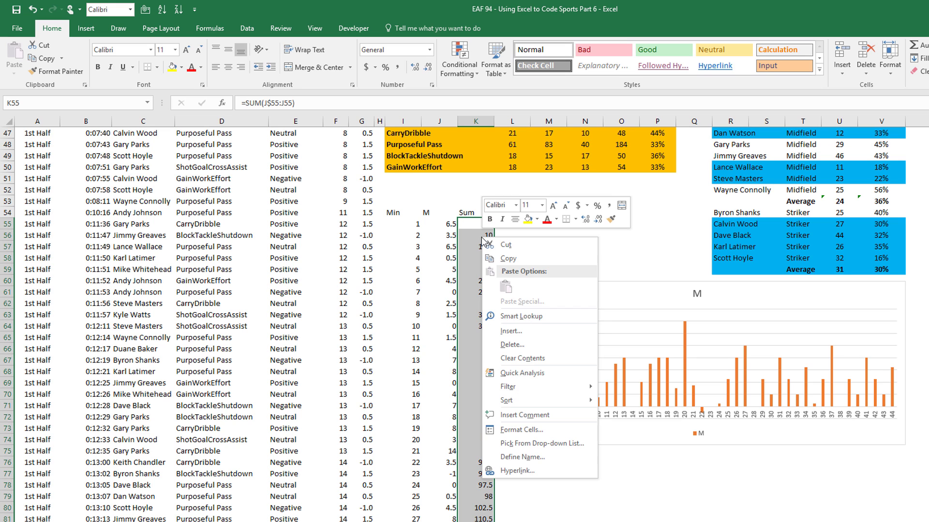
click(513, 252)
click(573, 304)
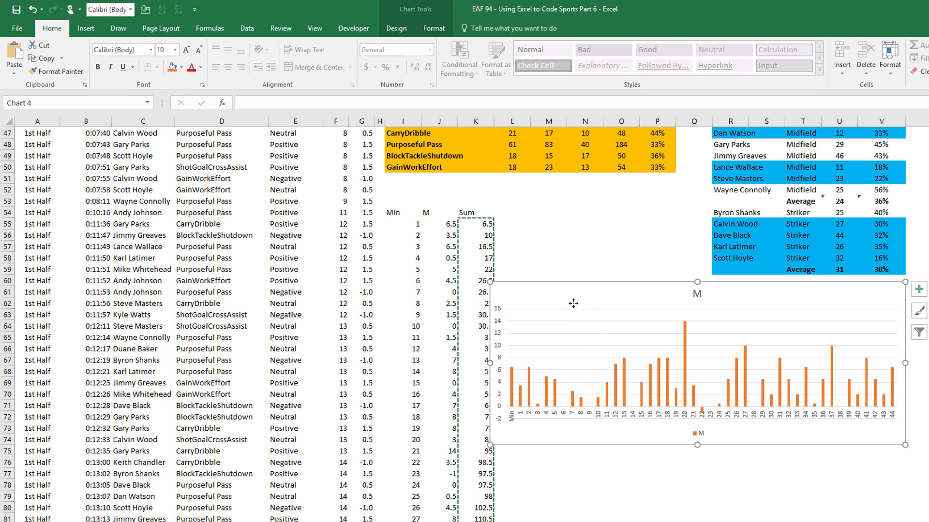
key(ctrl+v)
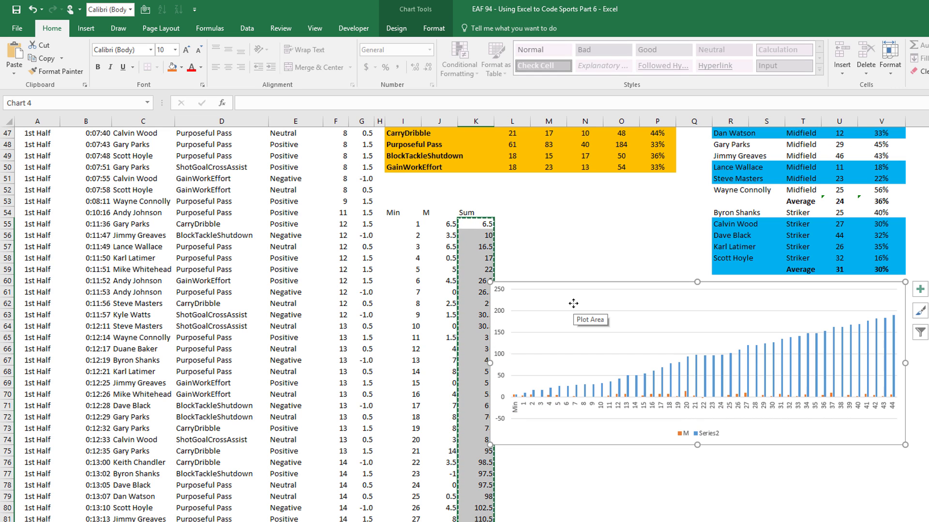
Step: Plot the running-sum Series2 on a secondary axis
right_click(699, 368)
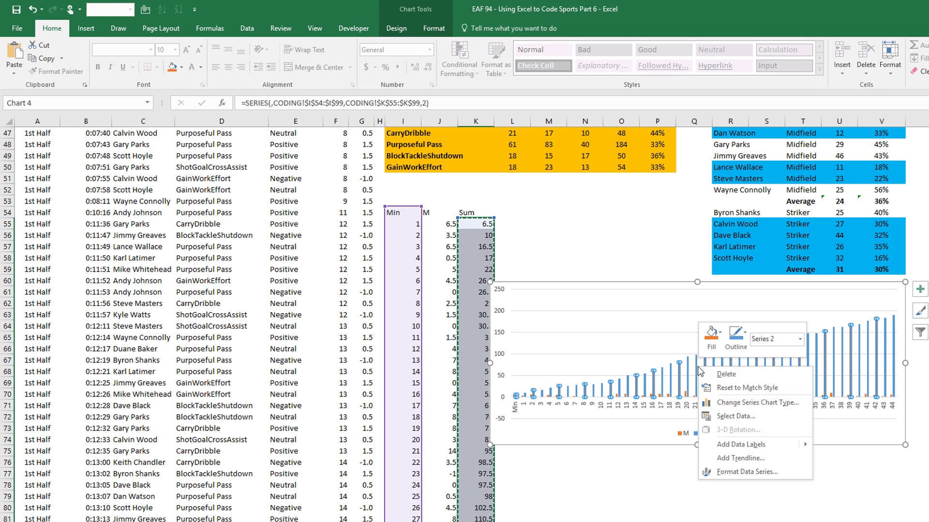
click(745, 473)
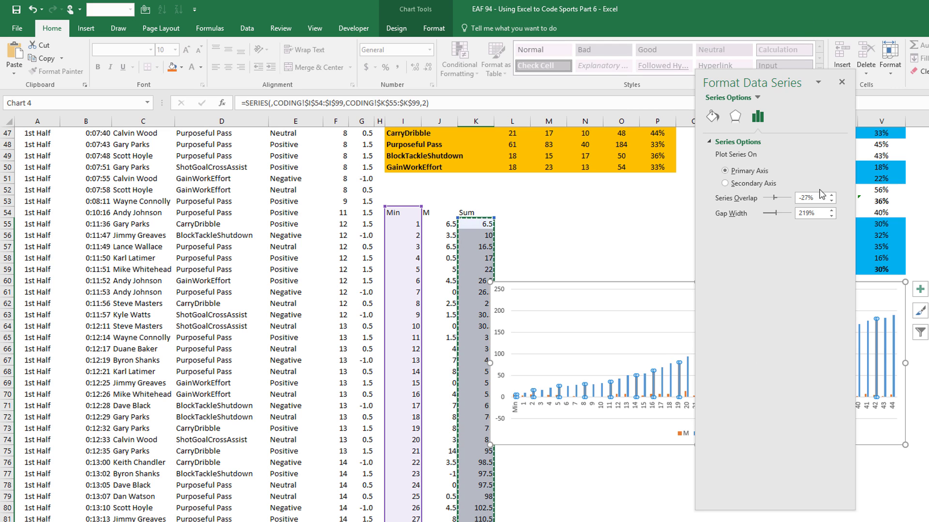
click(724, 183)
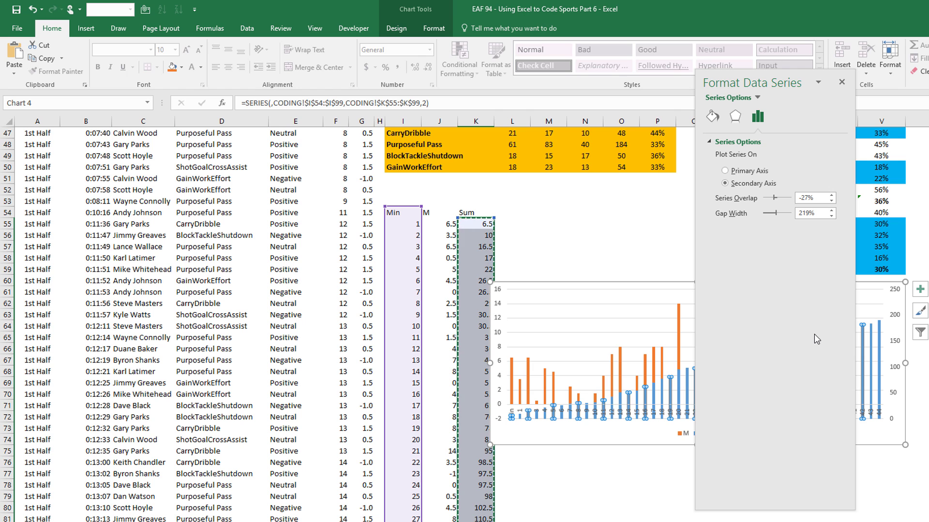
click(841, 82)
right_click(738, 375)
Step: Make Series2 a Line with Markers in the combo chart, over the Momentum columns
click(777, 419)
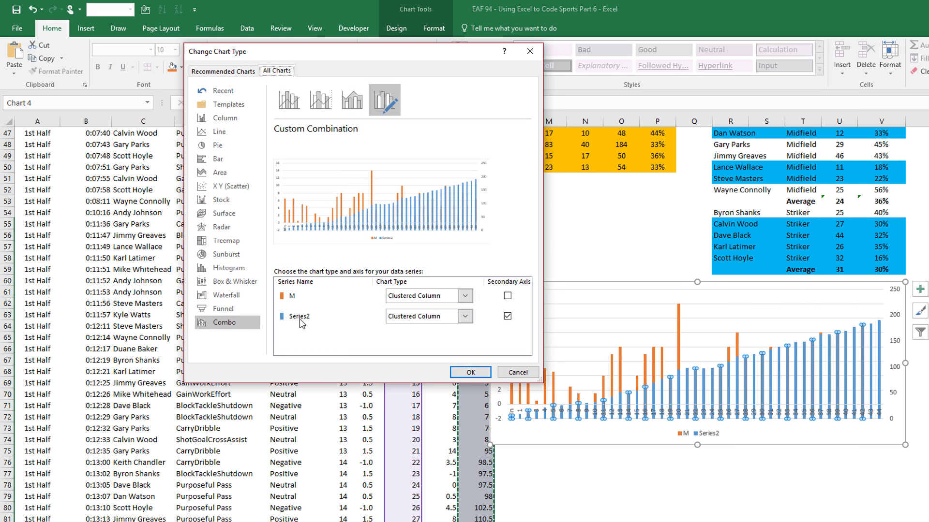
click(465, 316)
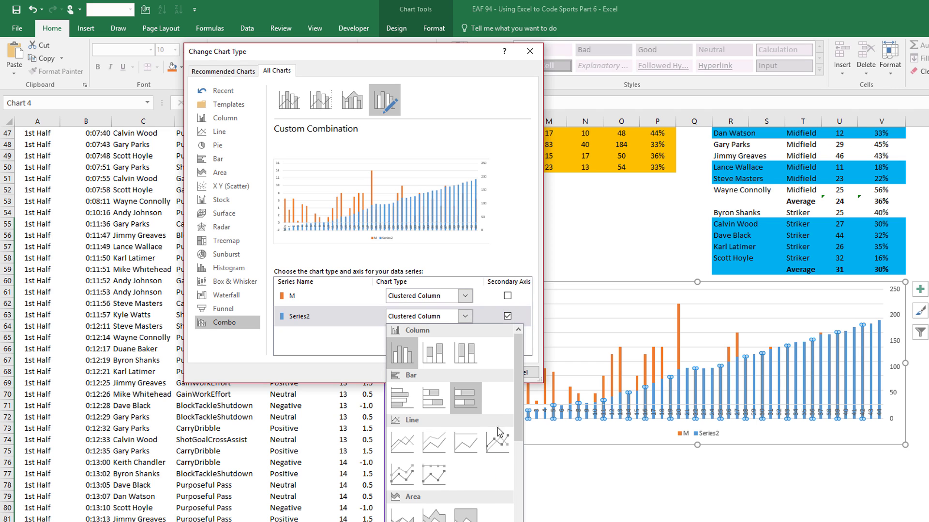
click(499, 442)
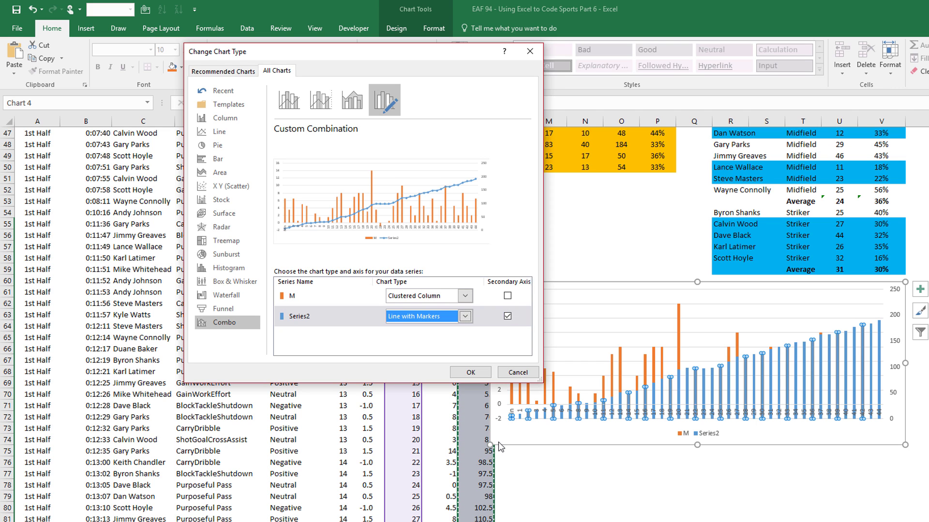
click(469, 374)
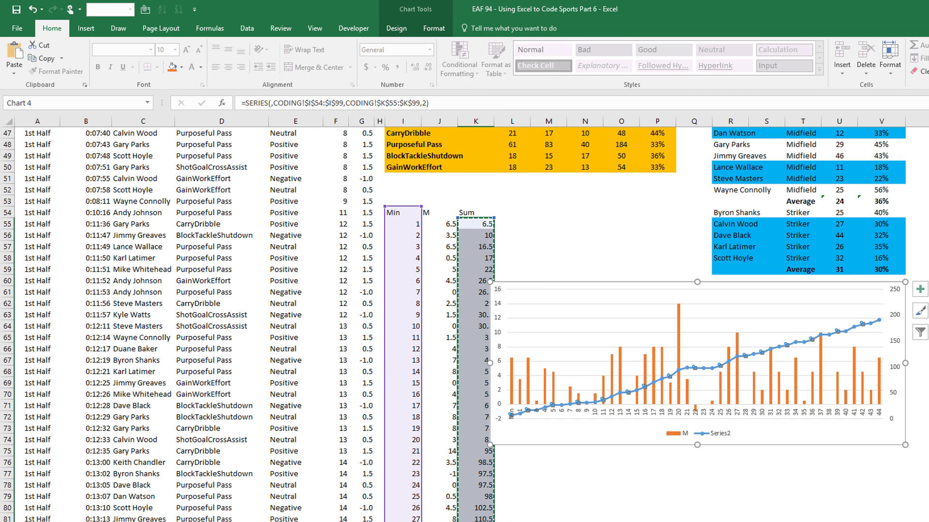
click(916, 360)
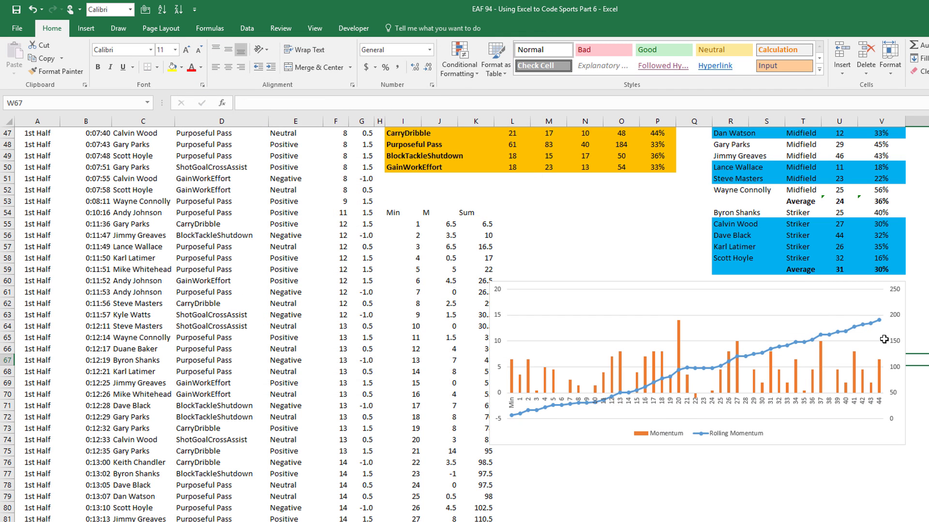
Step: Nudge the momentum chart slightly right and scroll back toward the top of CODING
drag(522, 290, 541, 281)
scroll(873, 438, up, 8)
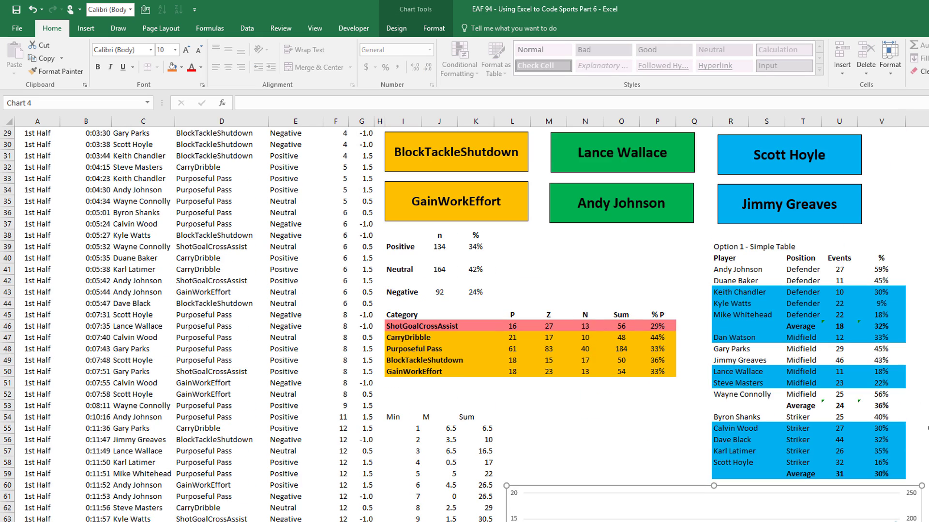
scroll(873, 437, down, 5)
scroll(820, 438, up, 5)
scroll(821, 437, up, 7)
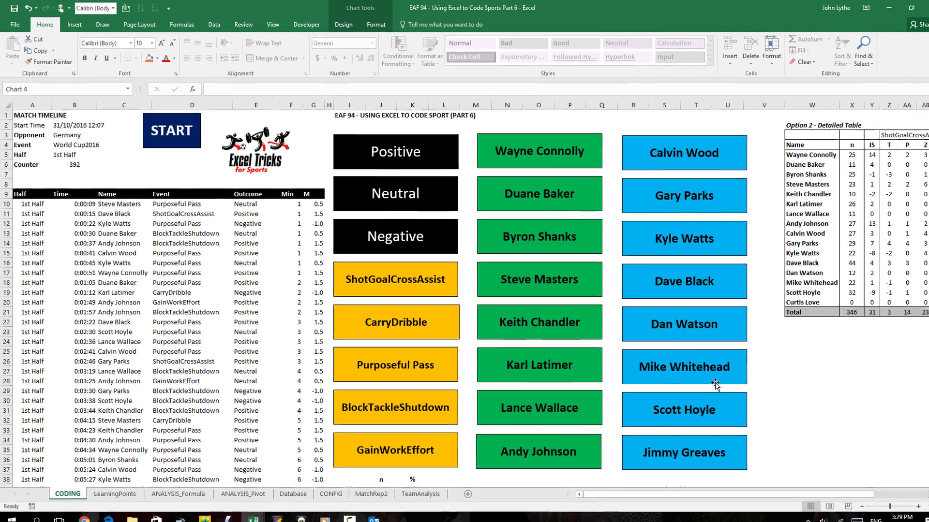
scroll(821, 436, down, 6)
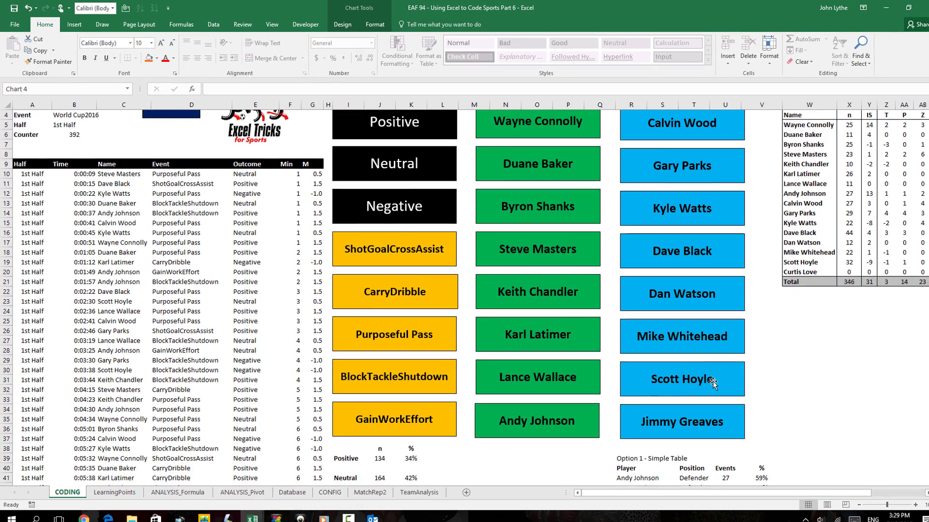
scroll(713, 382, down, 5)
scroll(245, 323, up, 11)
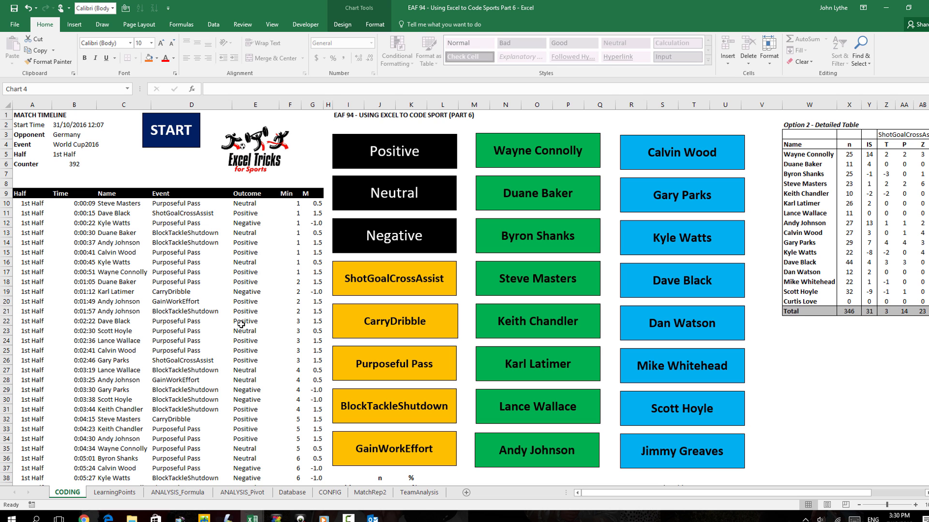
Step: Browse to the ANALYSIS_Formula sheet, then on to the MatchRep2 player match report
key(ctrl+Page_Down)
key(ctrl+Page_Down)
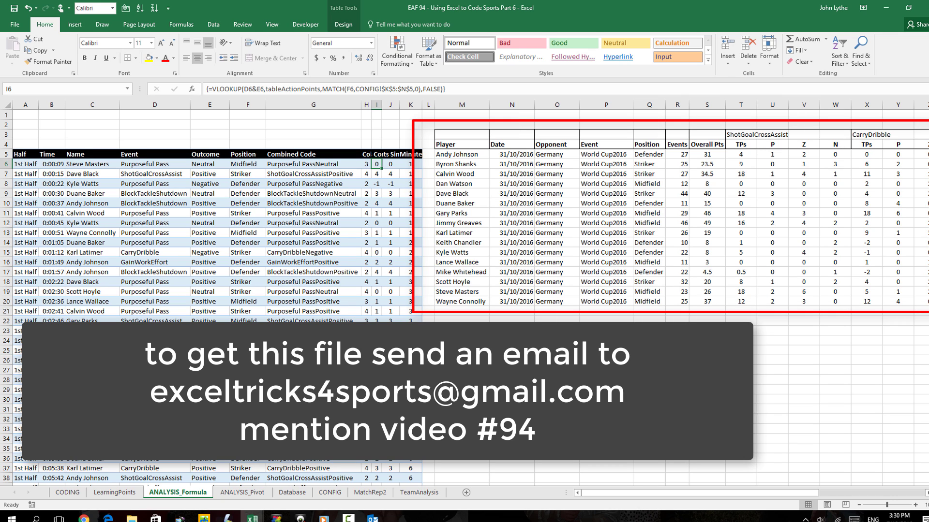
click(362, 493)
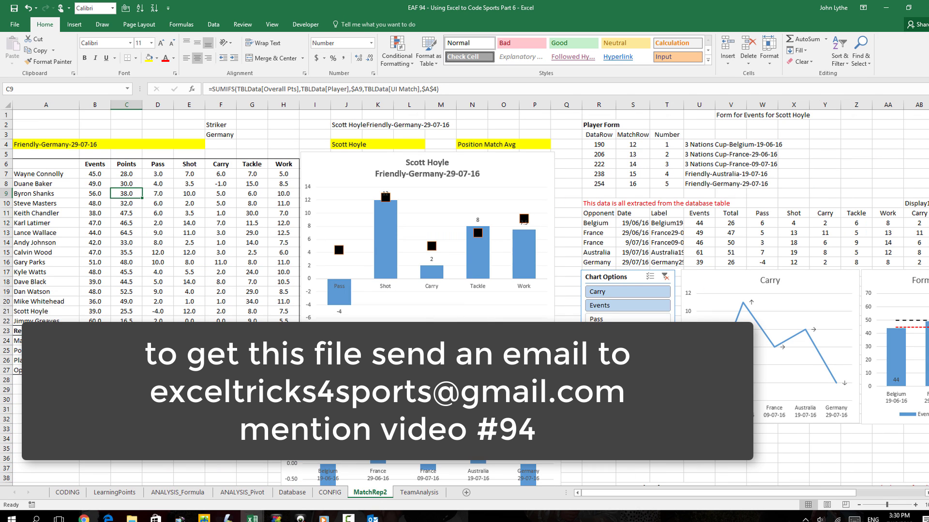